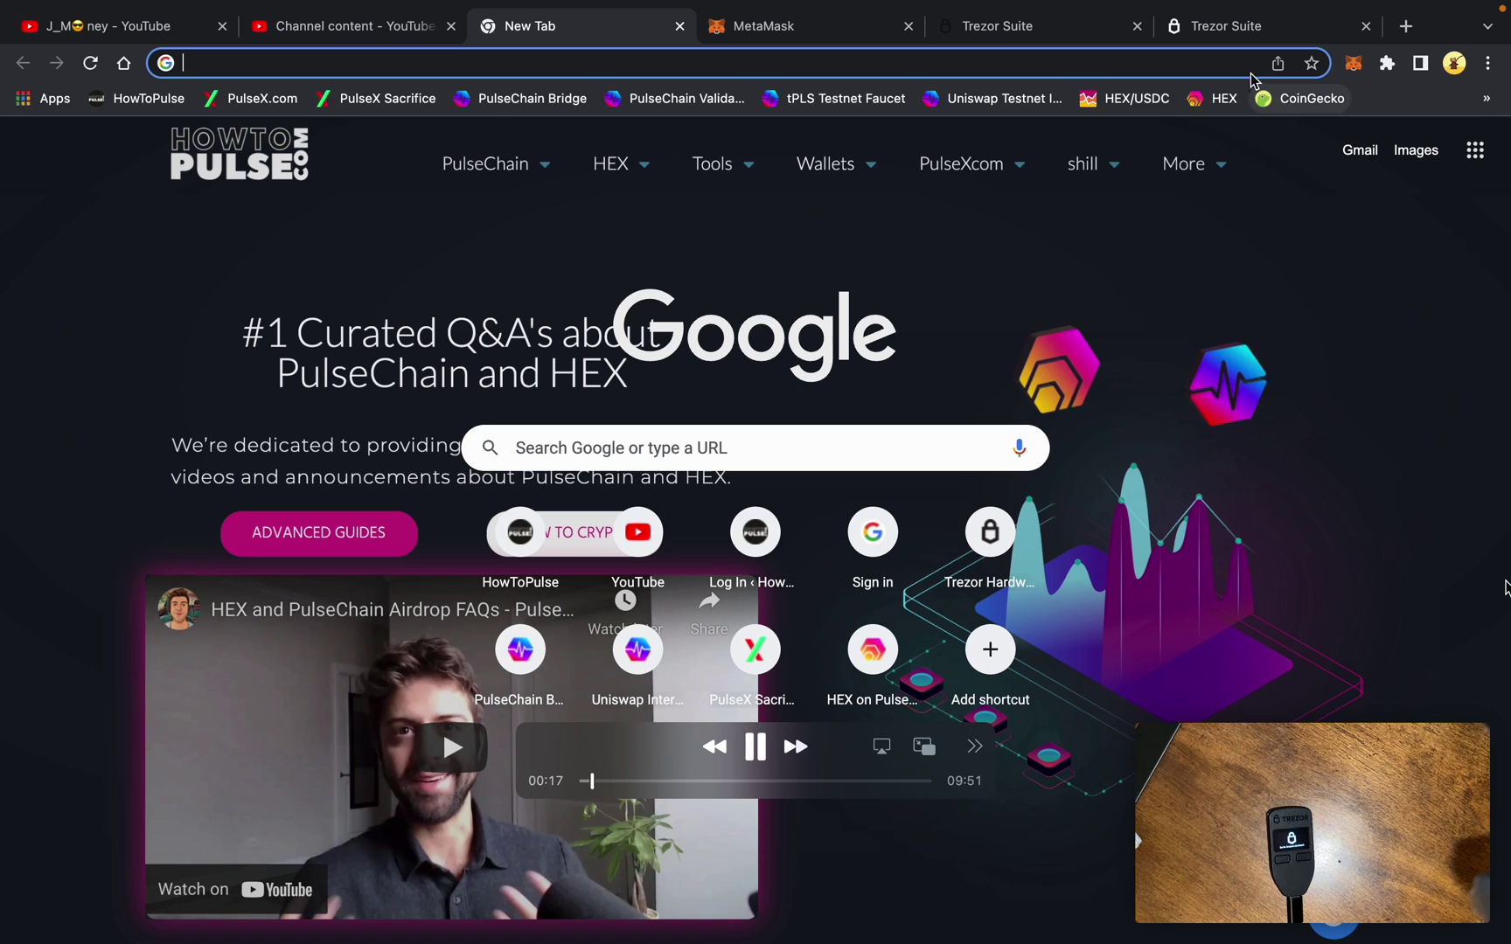
- Close the Trezor Bridge and Trezor Suite start browser tabs and bring up the Trezor Suite desktop app
{"action": "left_click", "coordinate": [1247, 29]}
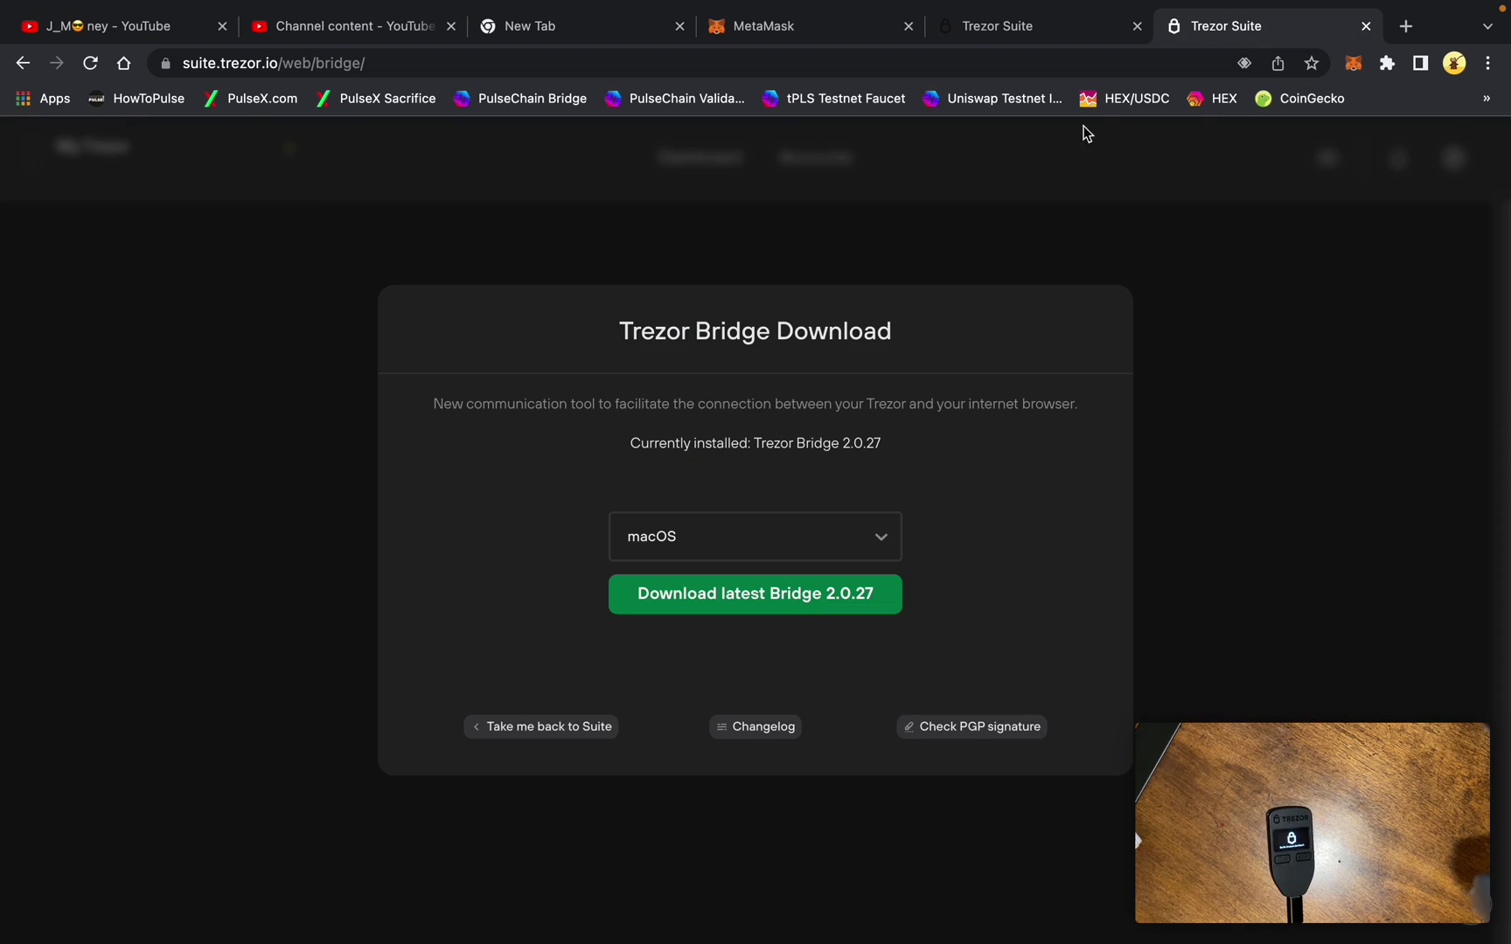
{"action": "left_click", "coordinate": [1079, 35]}
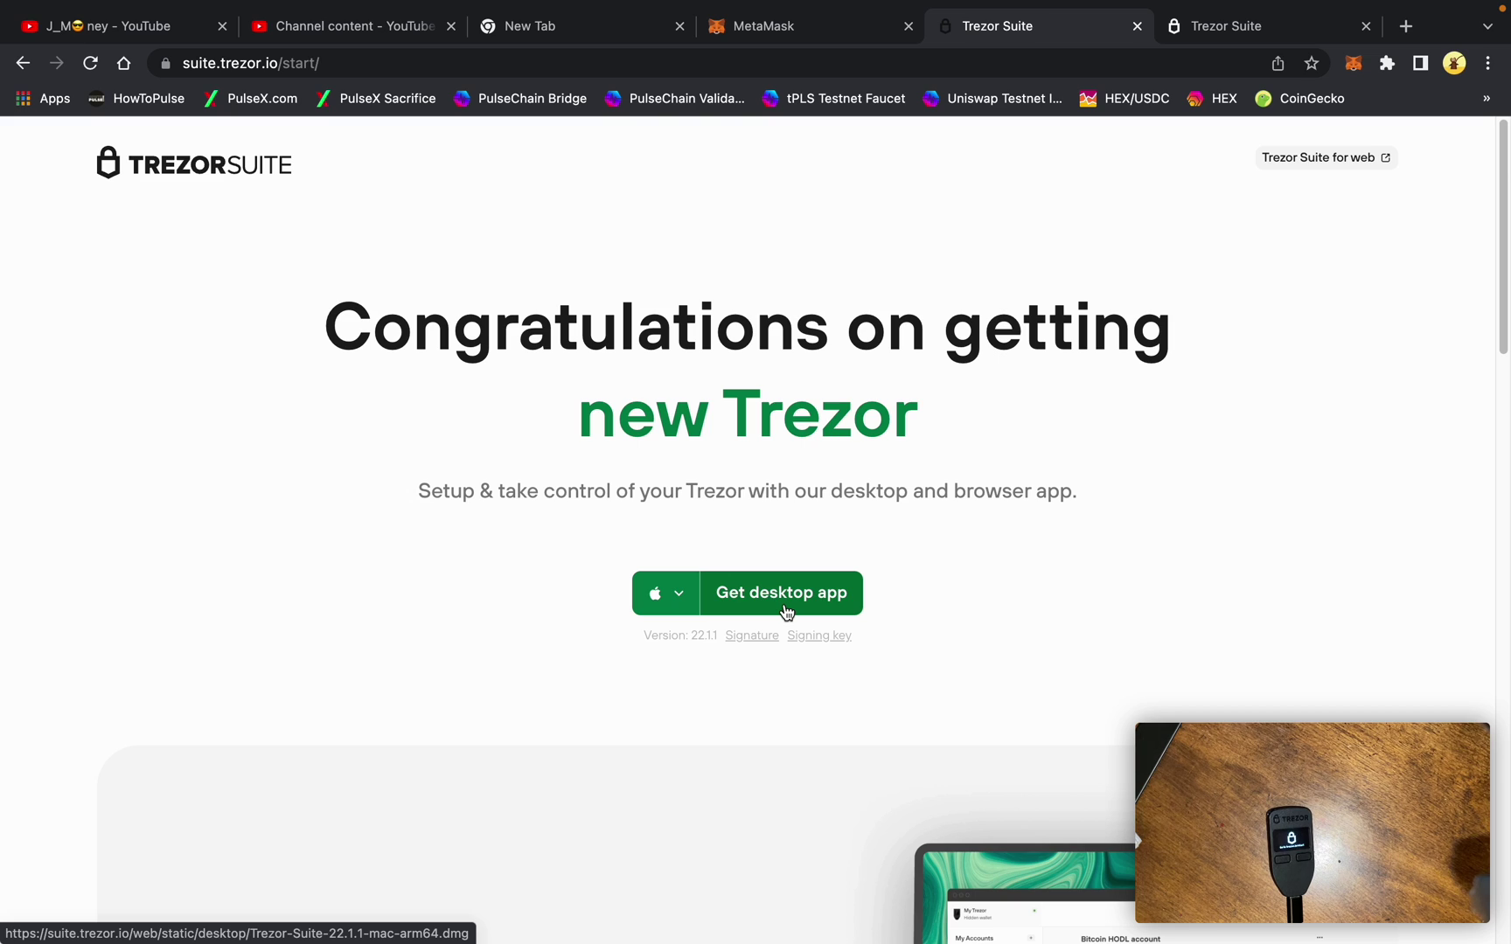
{"action": "left_click", "coordinate": [1216, 35]}
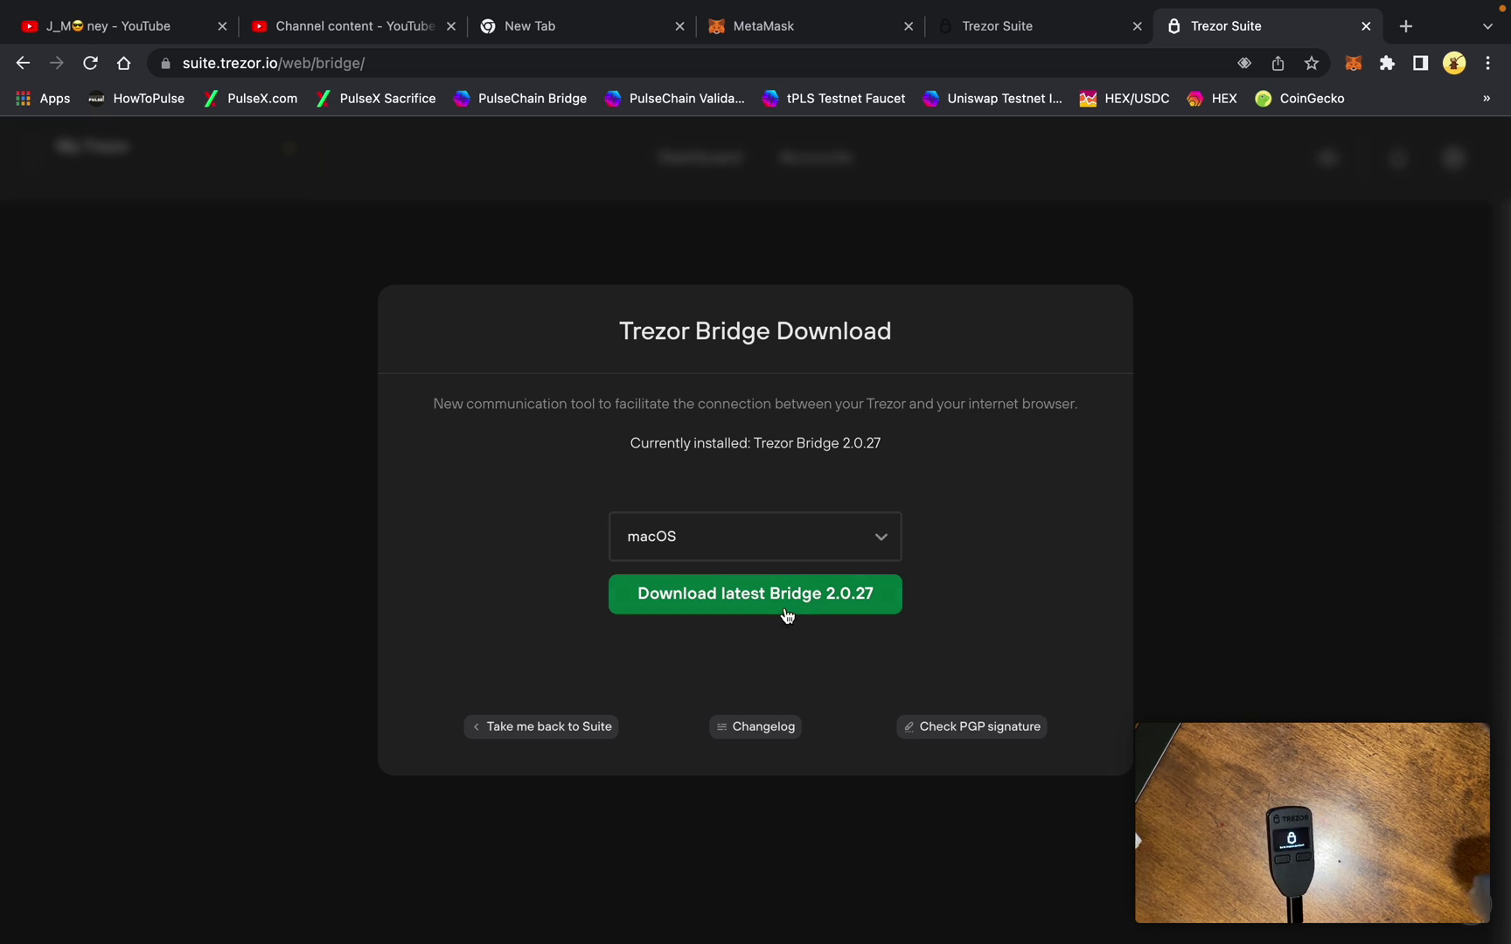
{"action": "left_click", "coordinate": [1366, 26]}
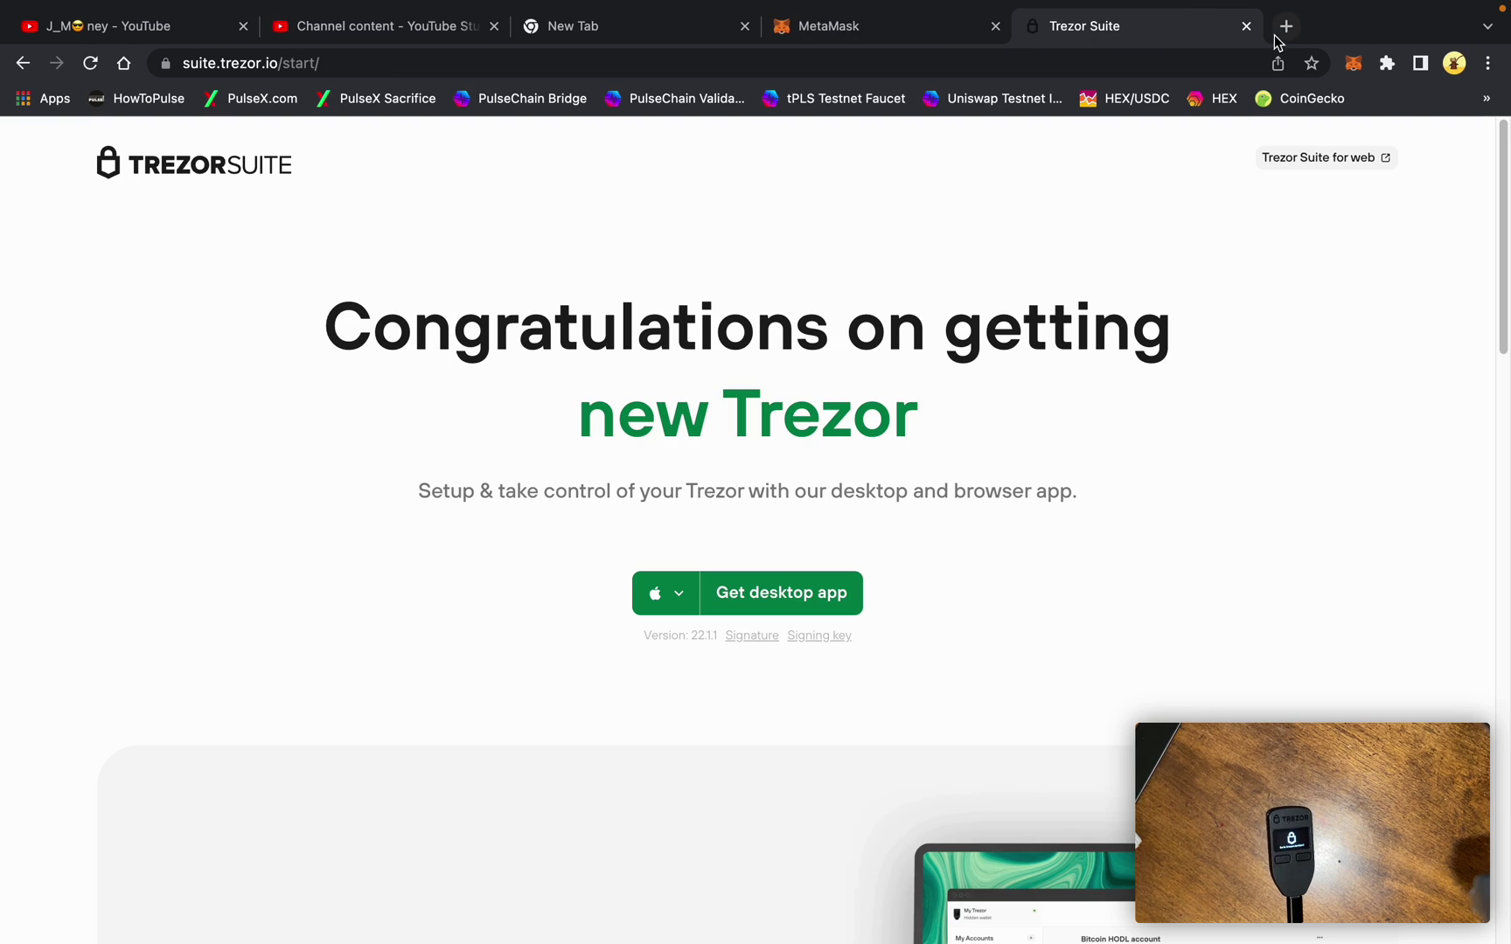
{"action": "left_click", "coordinate": [1246, 26]}
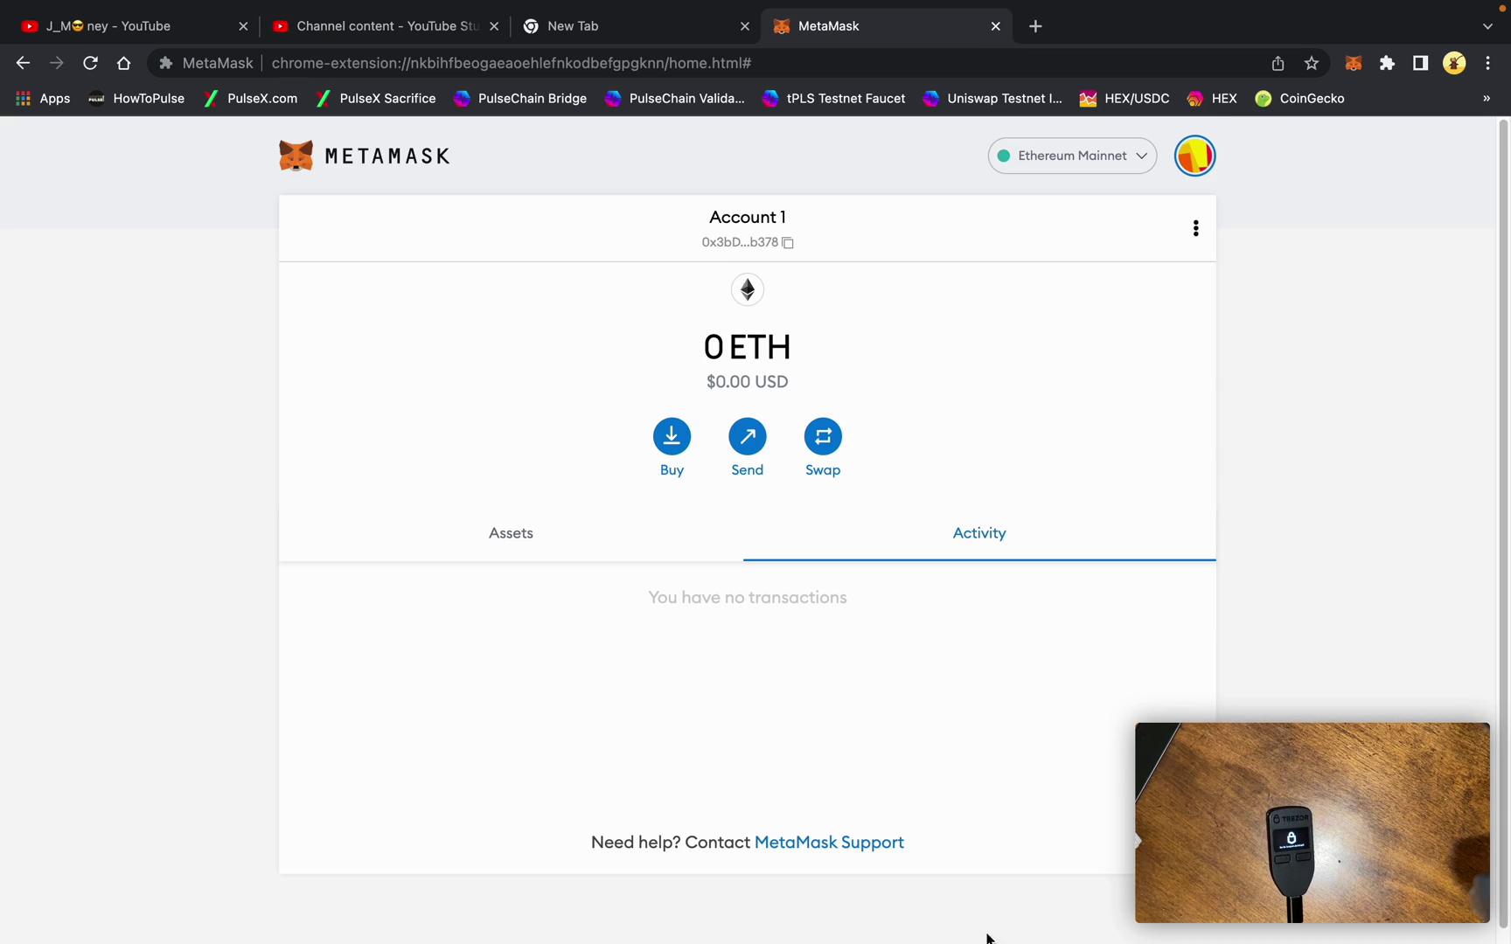
{"action": "left_click", "coordinate": [959, 918]}
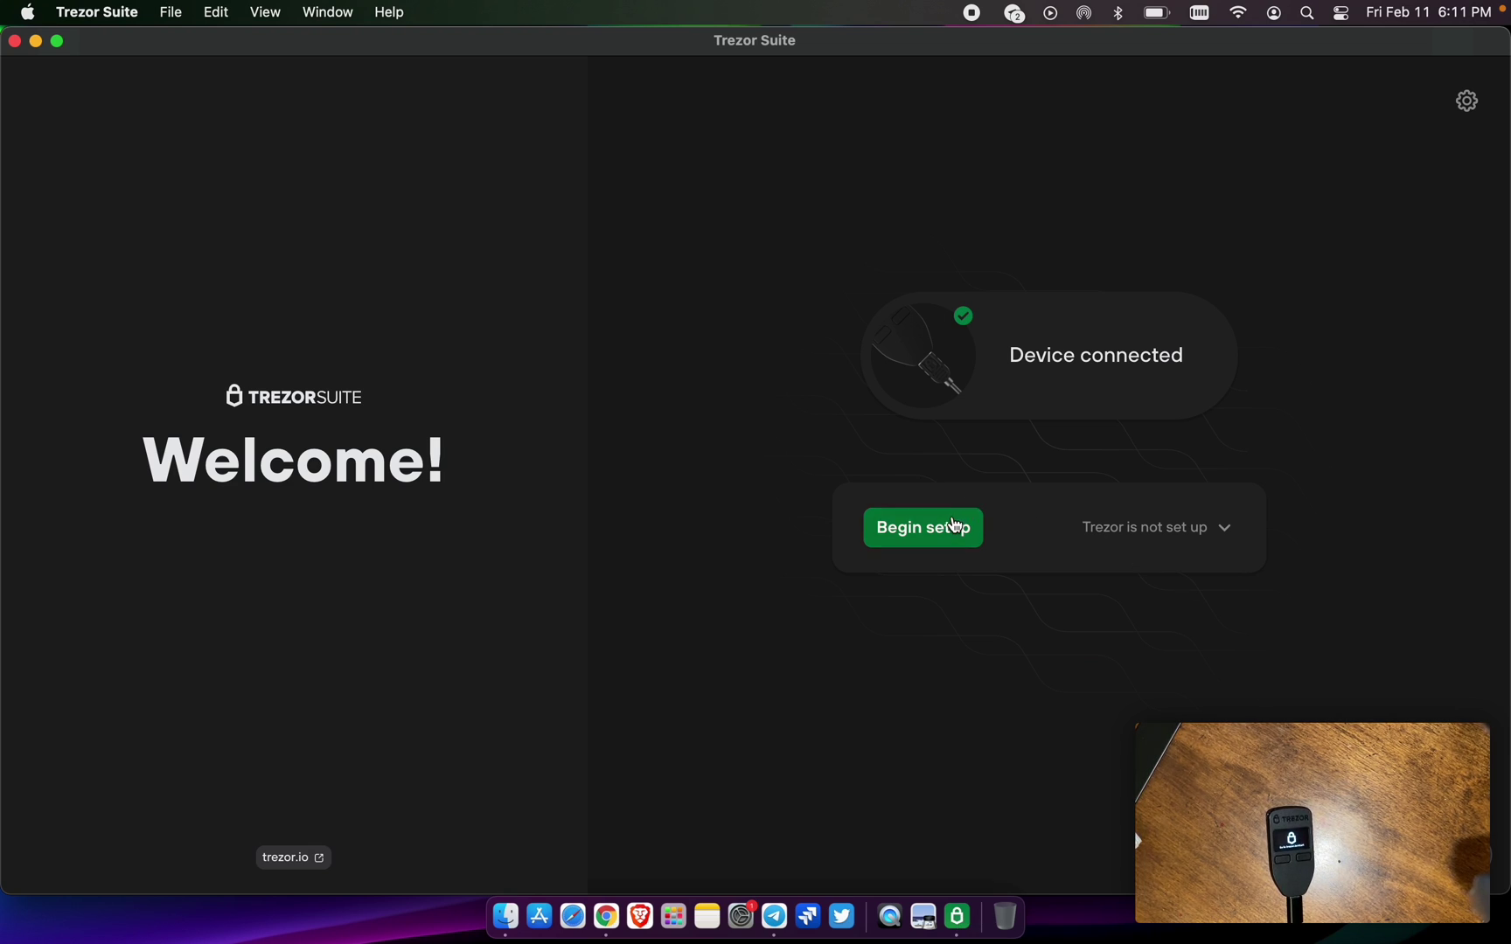
- Begin setup of the connected Trezor and accept its already-installed 1.10.5 firmware
{"action": "left_click", "coordinate": [950, 518]}
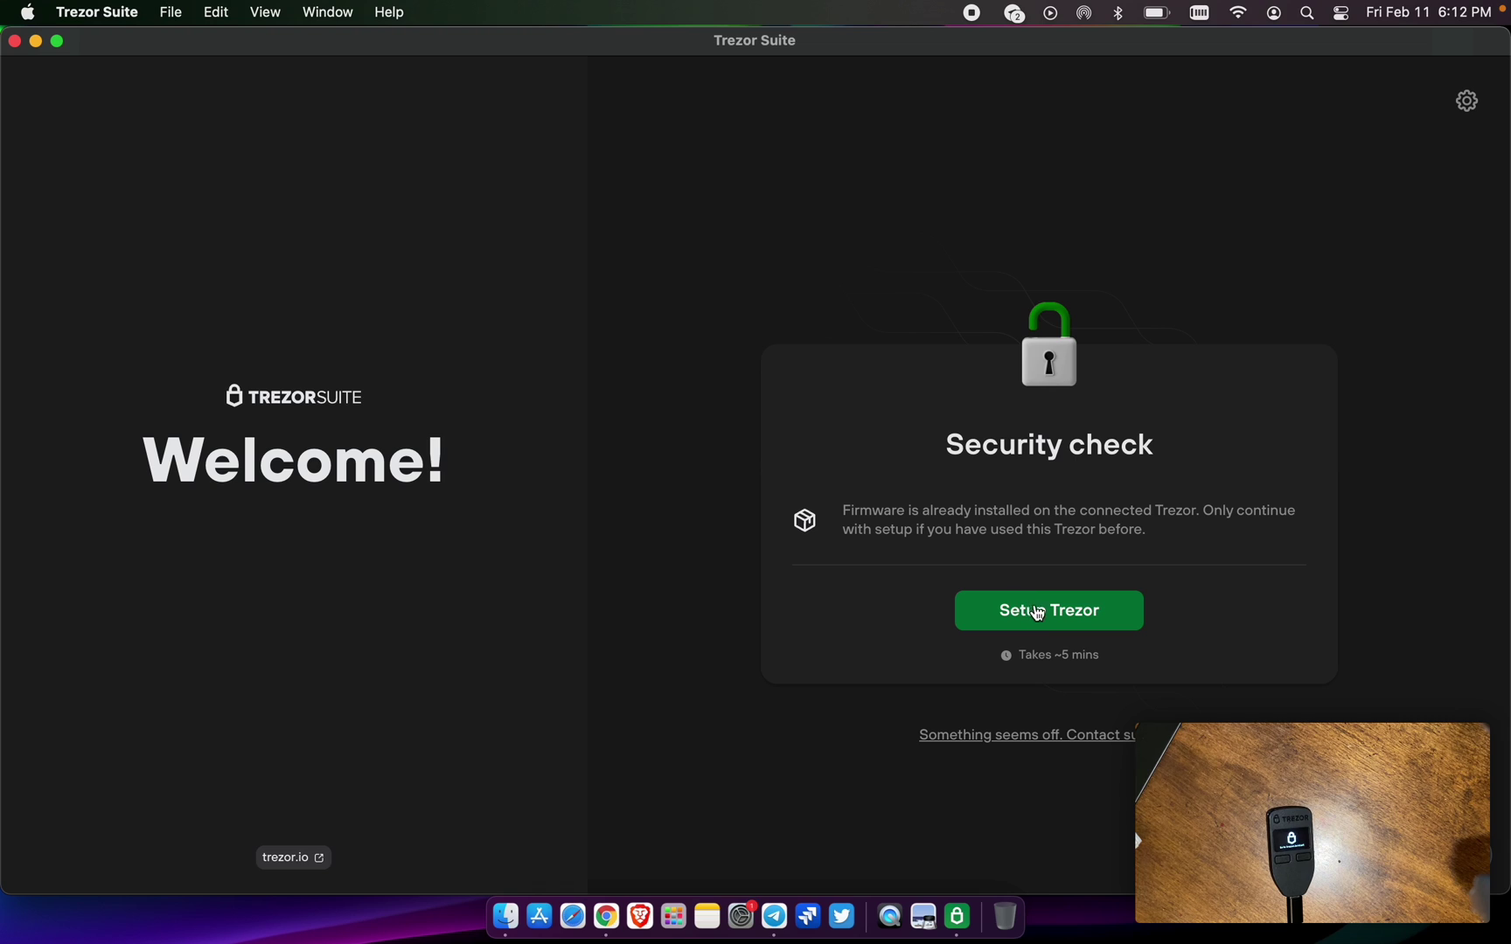
{"action": "left_click", "coordinate": [1052, 624]}
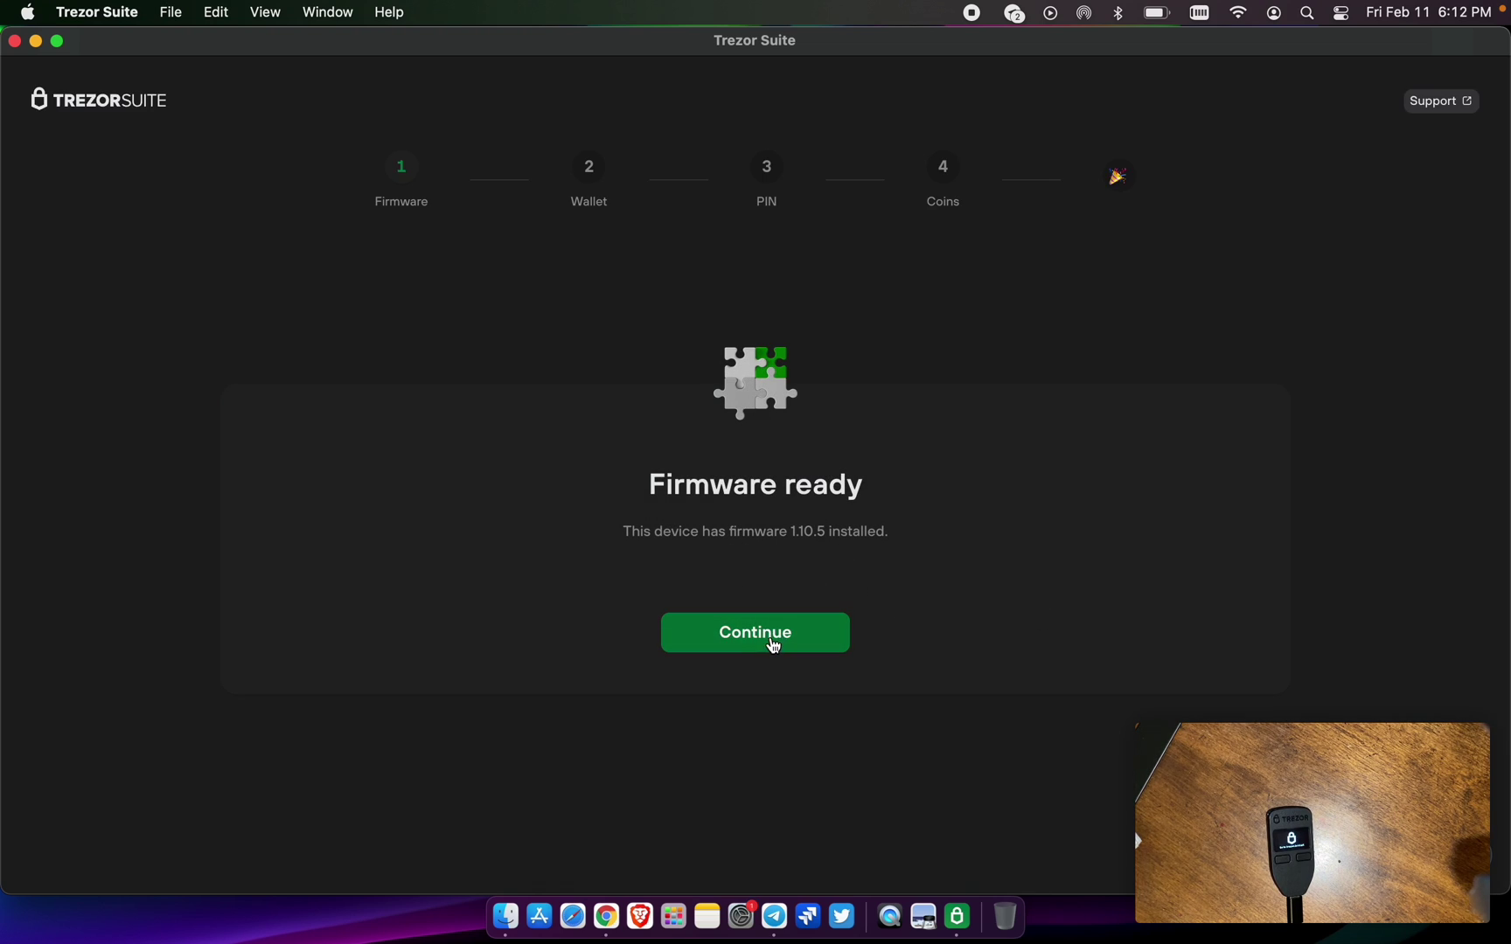
{"action": "left_click", "coordinate": [773, 645]}
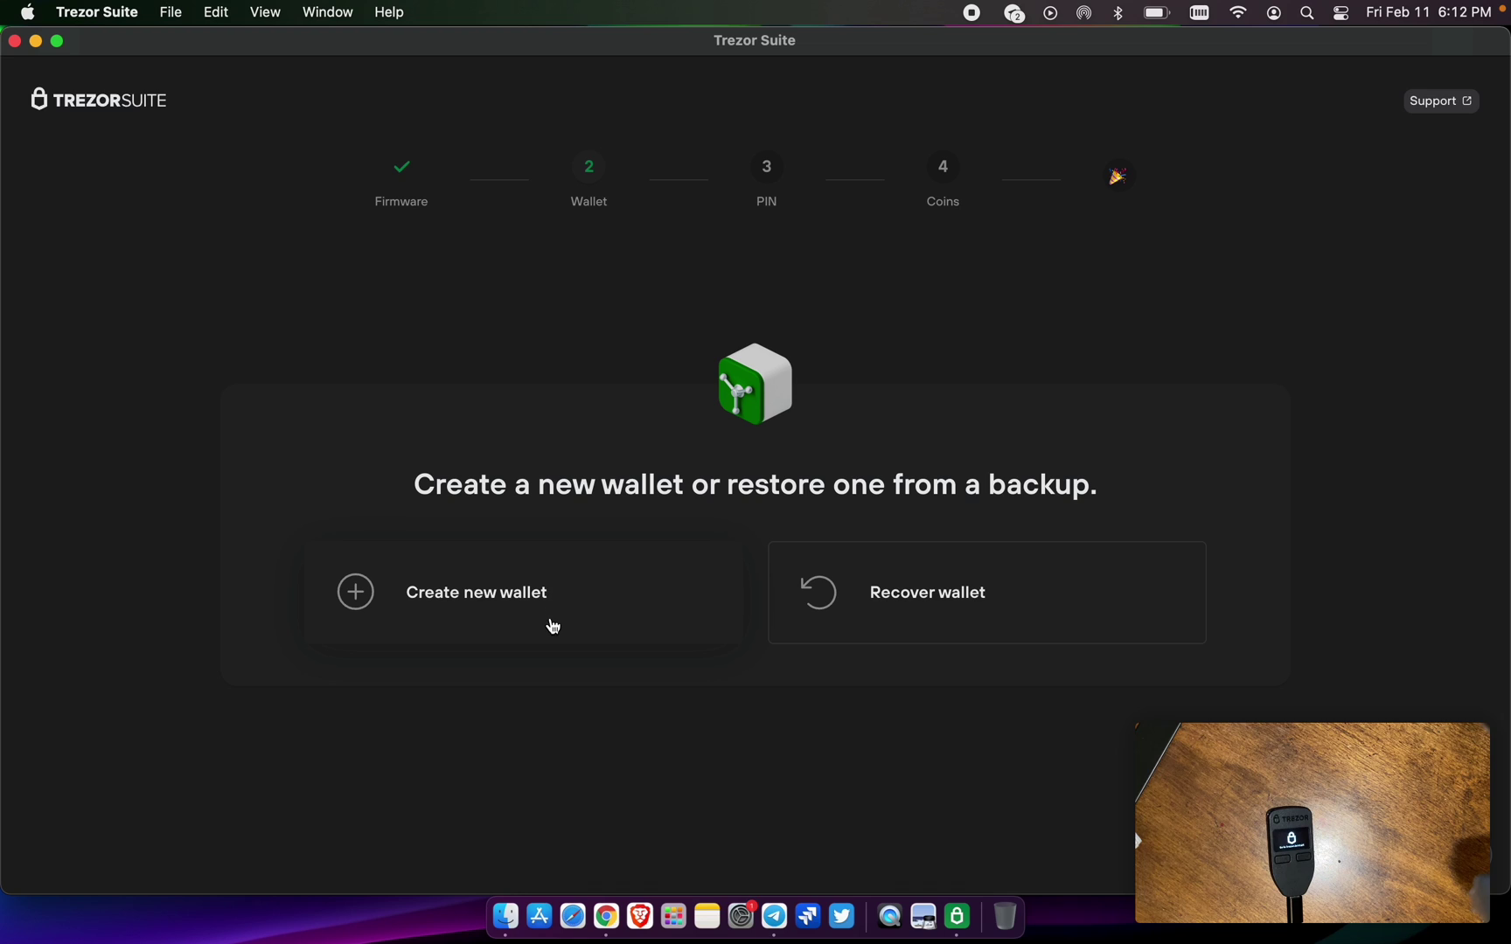
- Create a new wallet with a standard seed backup
{"action": "left_click", "coordinate": [546, 603]}
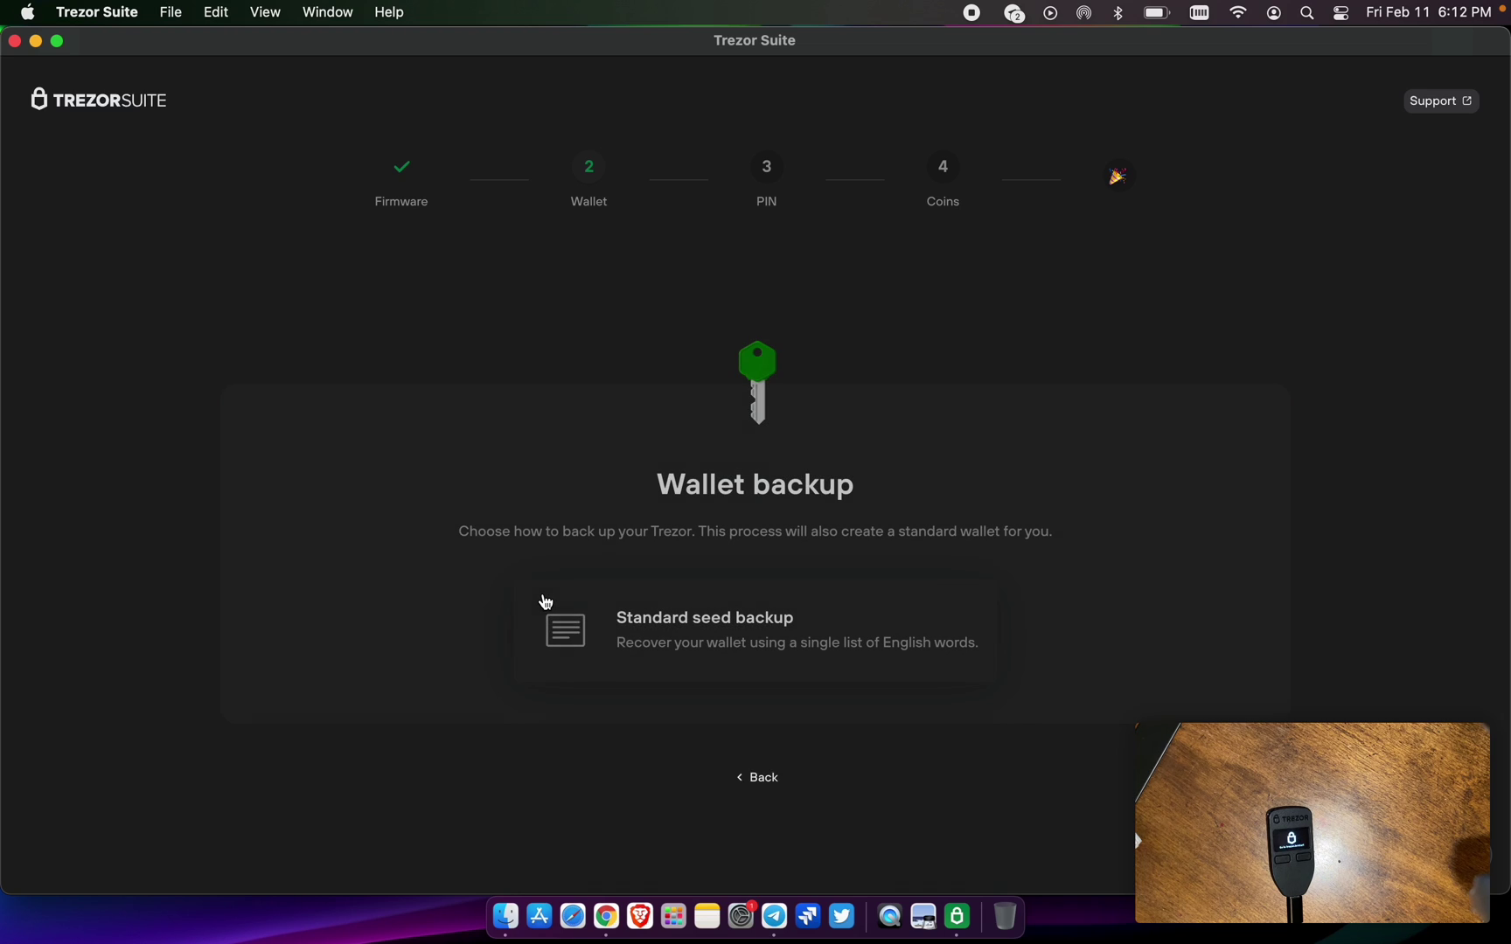
{"action": "left_click", "coordinate": [665, 644]}
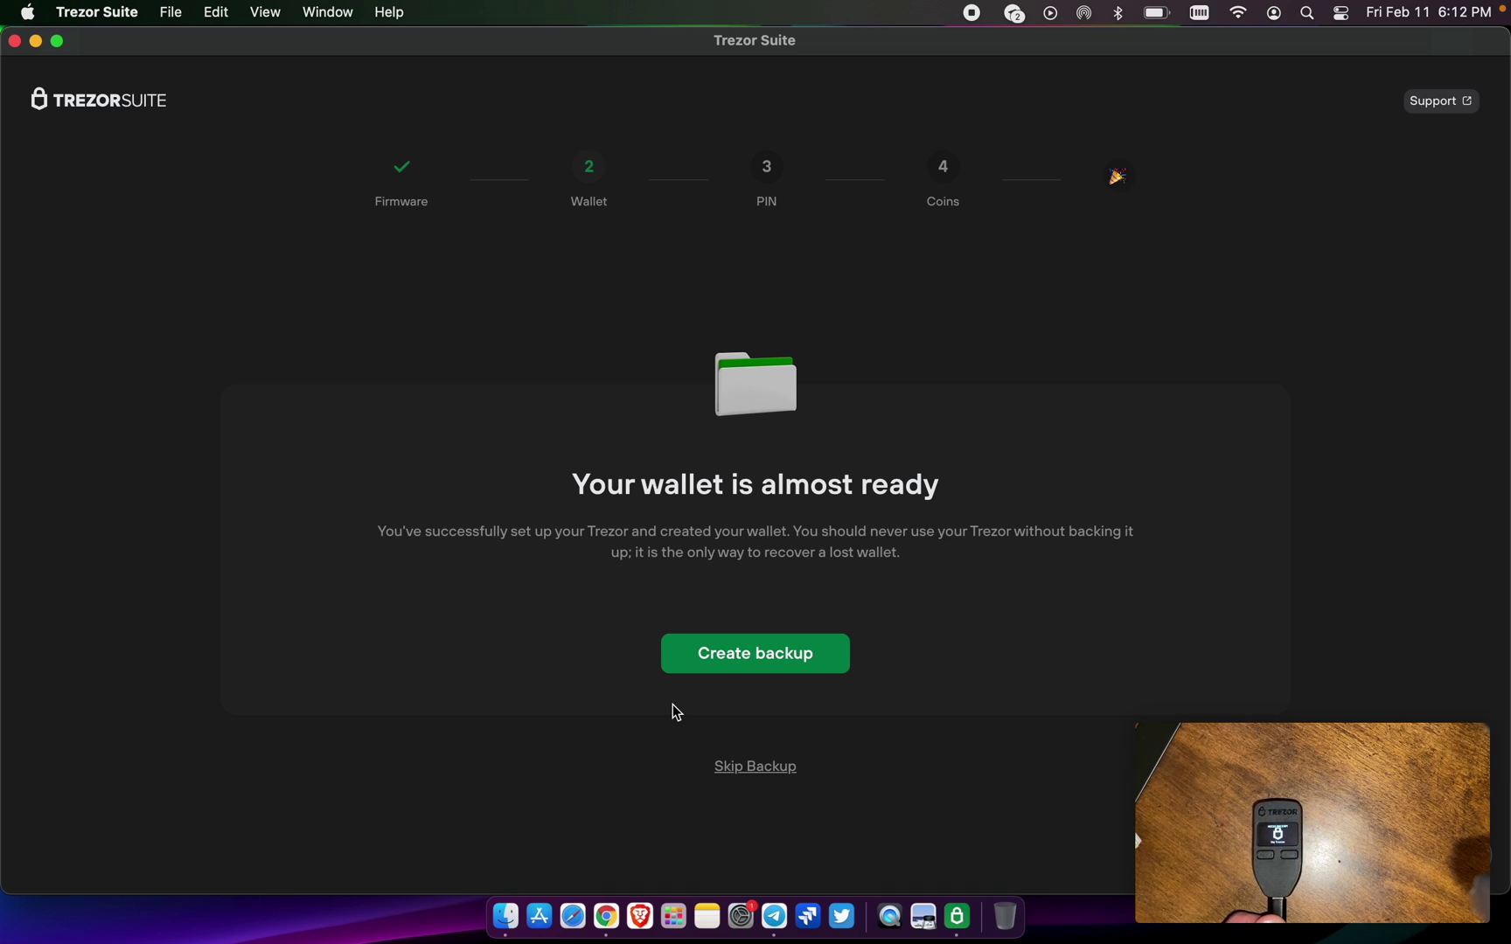
{"action": "left_click", "coordinate": [749, 675]}
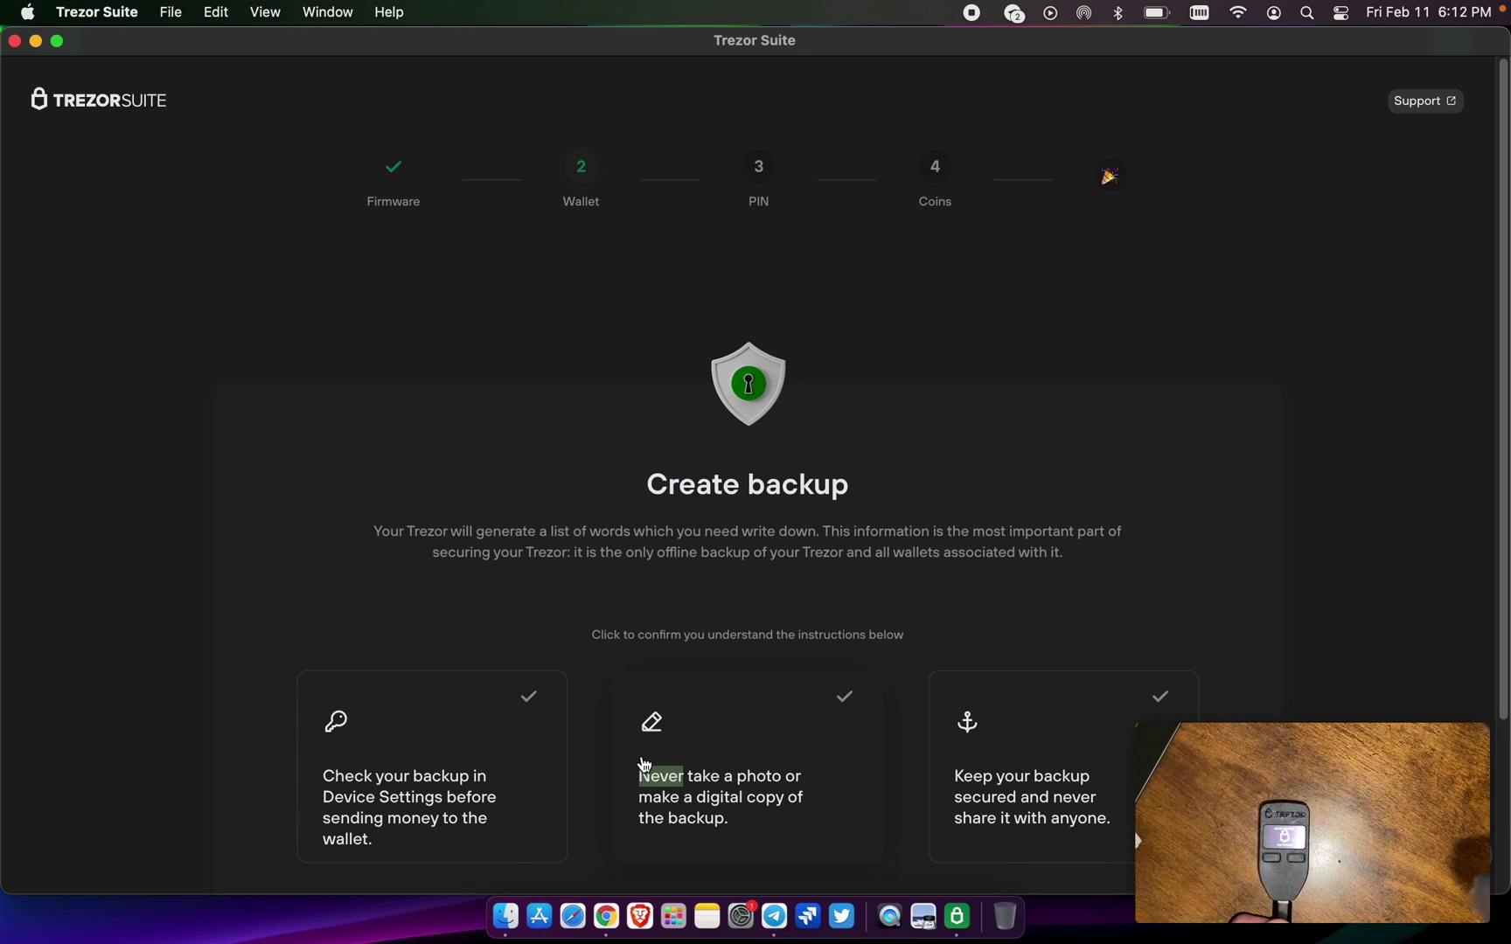
- Acknowledge all three backup safety instructions: no copies, keep it private, check before sending money
{"action": "left_click", "coordinate": [707, 752]}
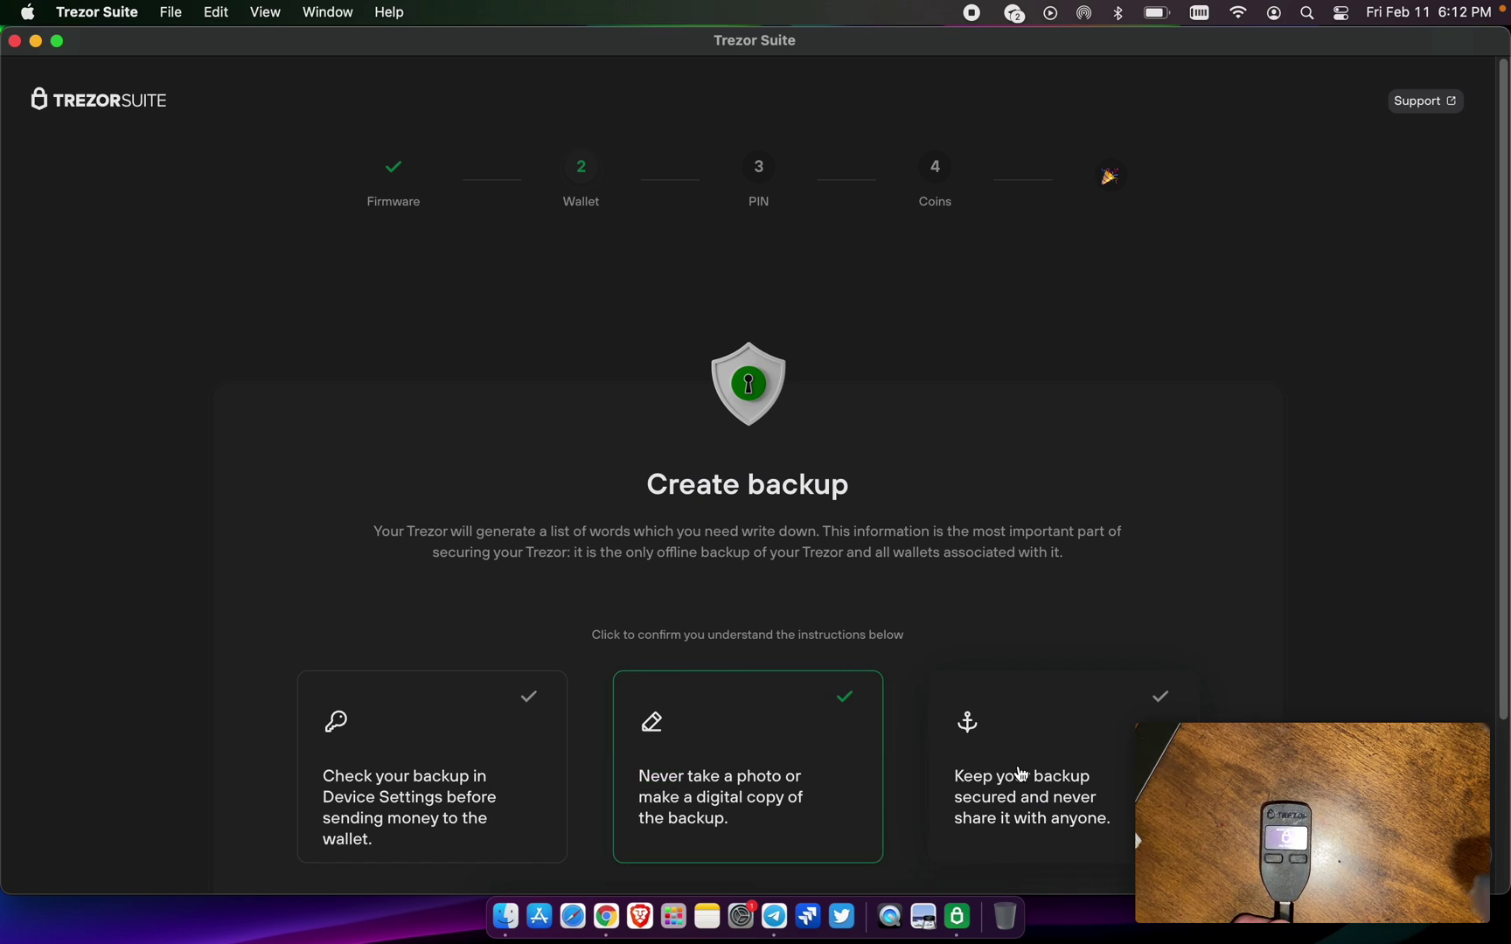
{"action": "left_click", "coordinate": [1135, 838]}
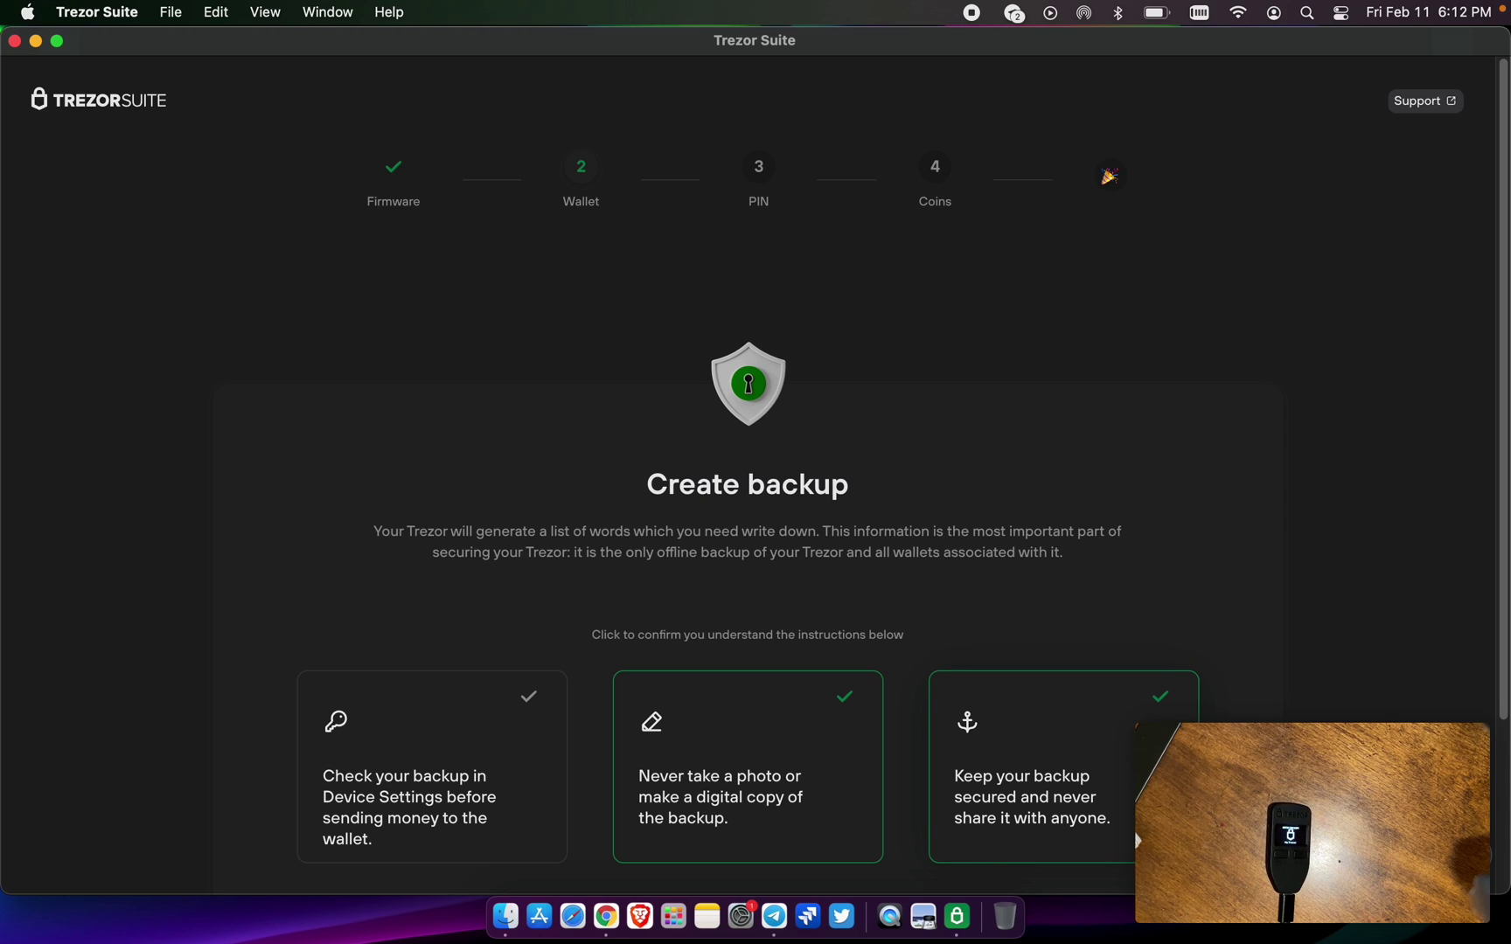
{"action": "scroll", "coordinate": [1050, 813], "scroll_direction": "down", "scroll_amount": 5}
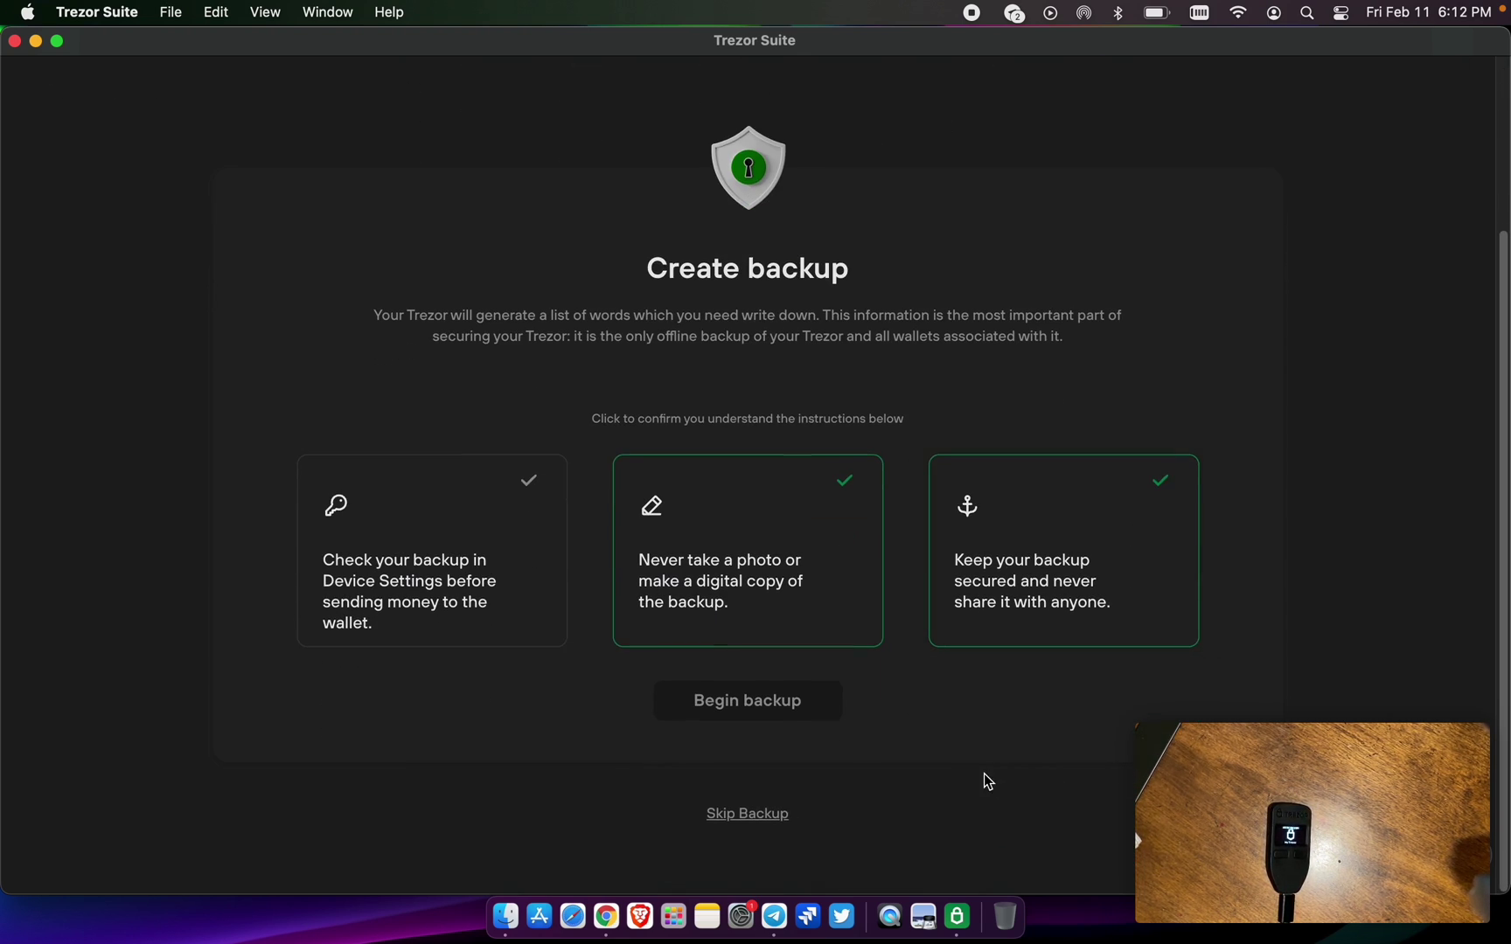
{"action": "left_click", "coordinate": [516, 596]}
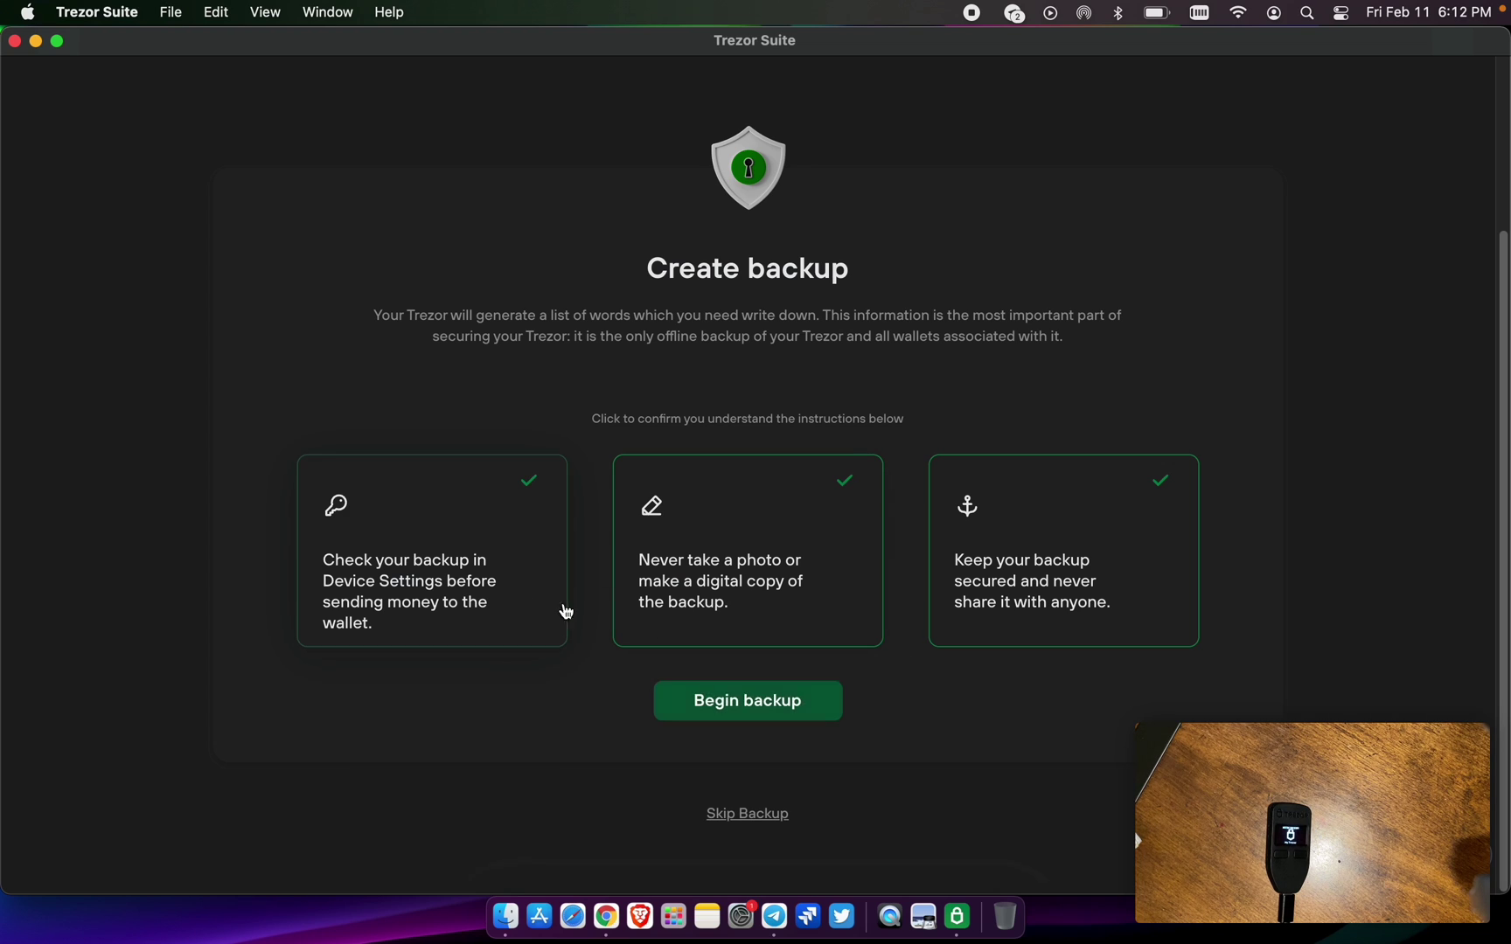
- Begin the recovery seed backup and write down the seed words shown on the Trezor
{"action": "left_click", "coordinate": [779, 700]}
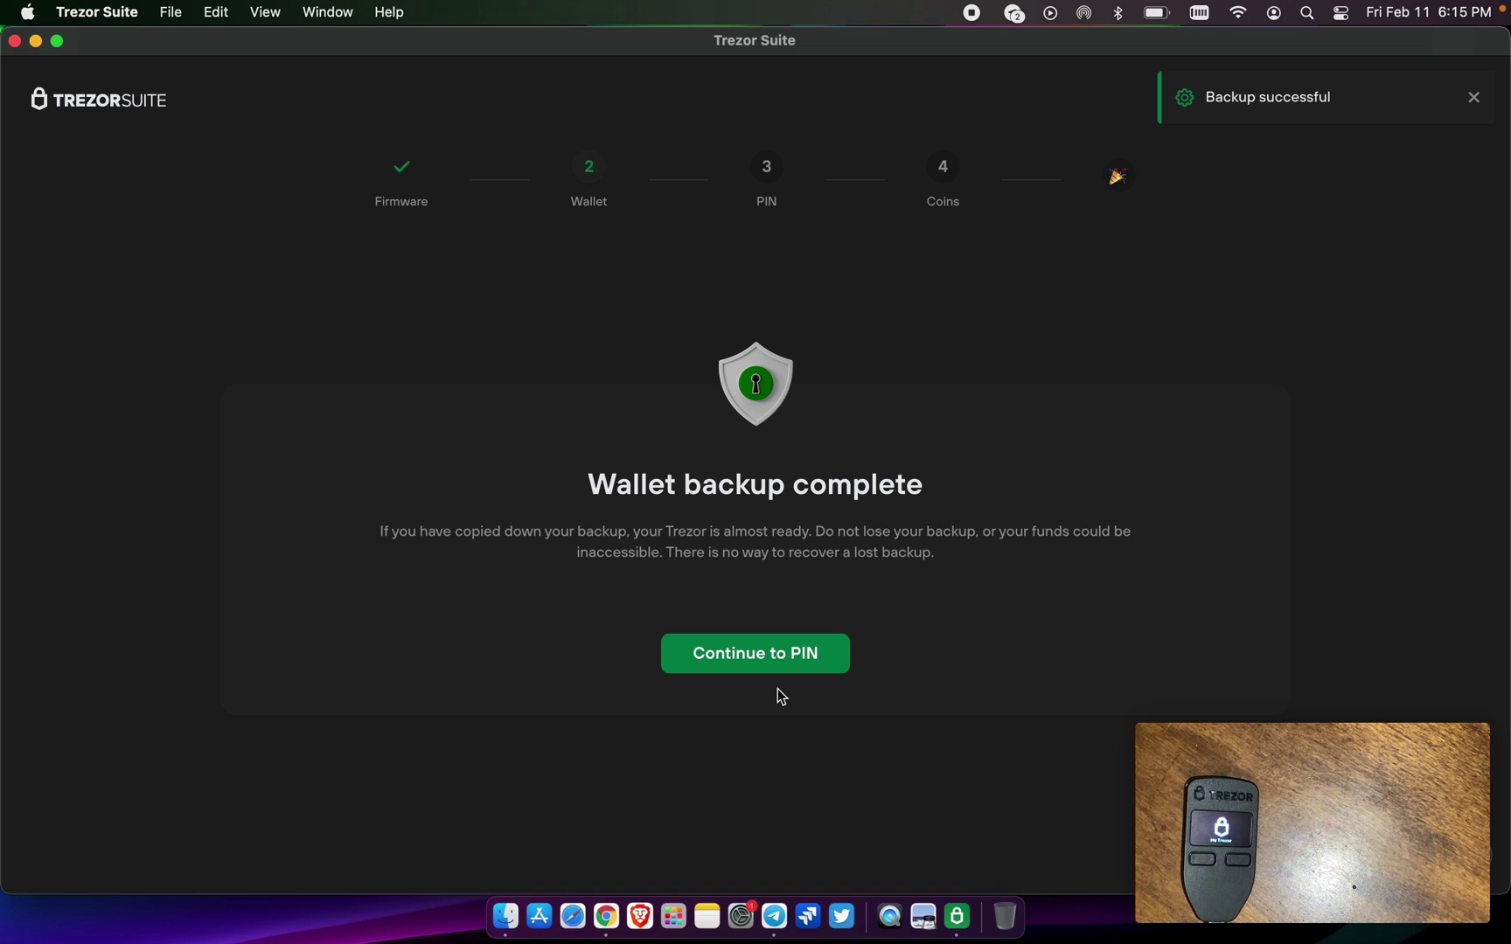
- Start setting a new four-digit PIN and enter it on the blind keypad
{"action": "left_click", "coordinate": [771, 666]}
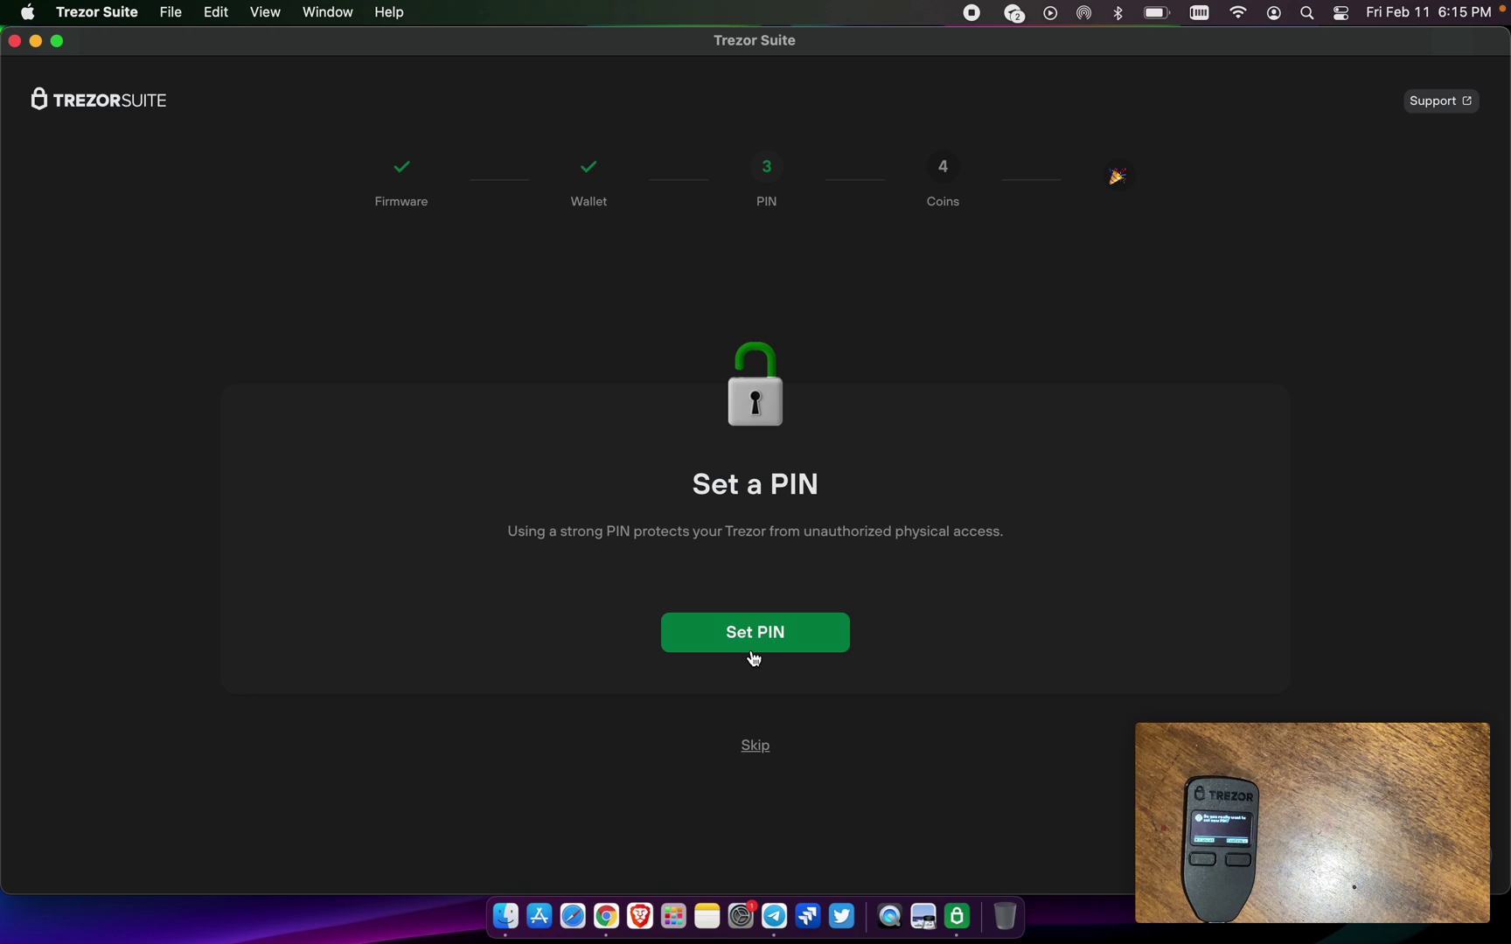
{"action": "left_click", "coordinate": [752, 649]}
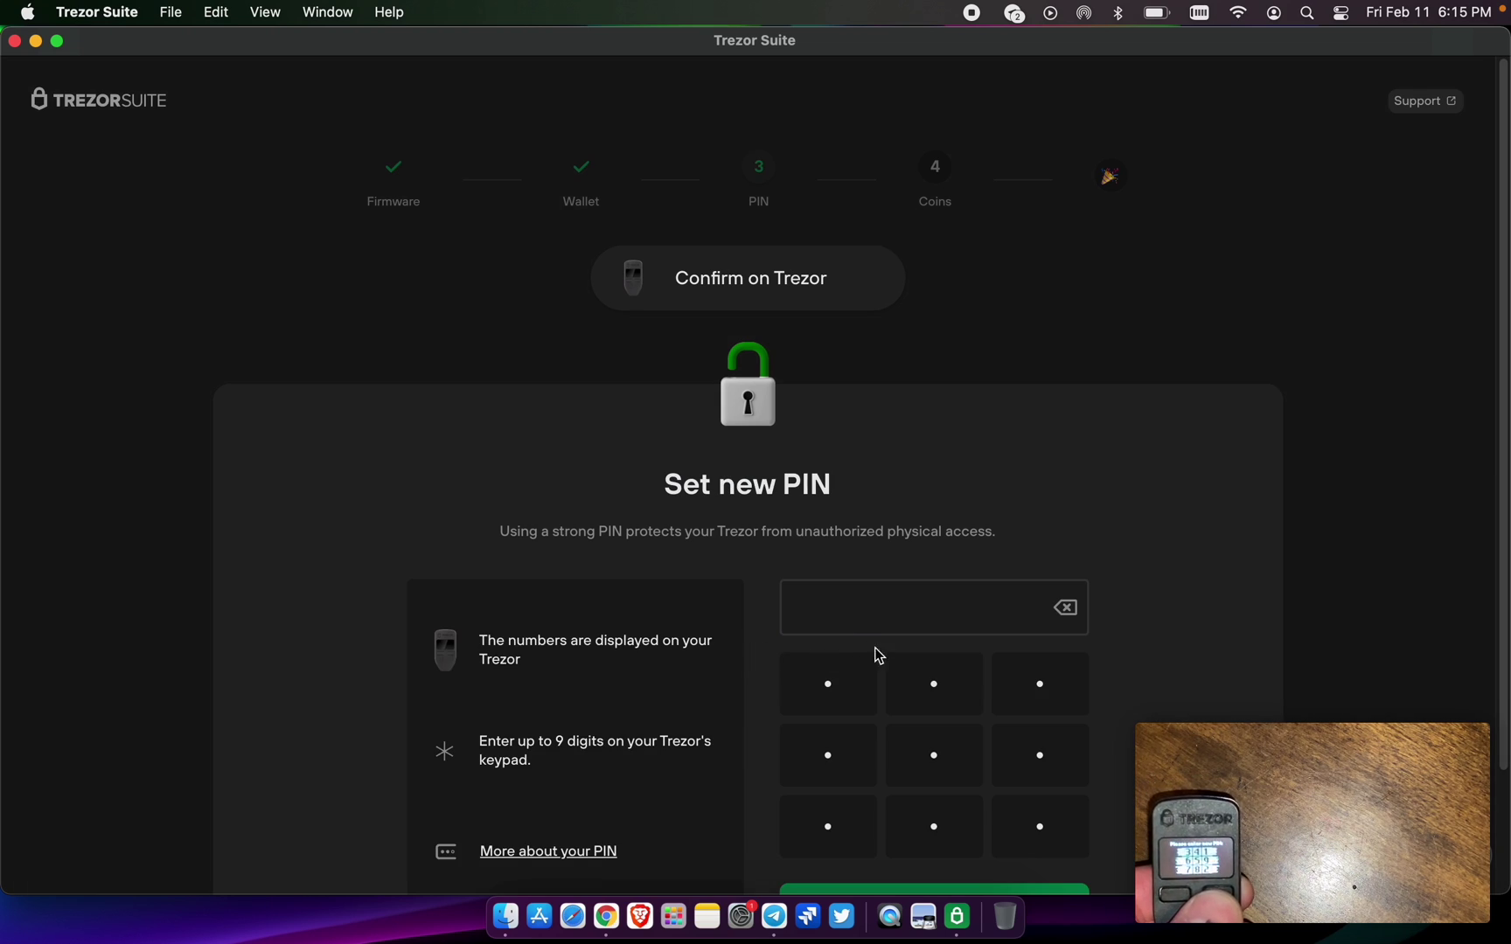
{"action": "left_click", "coordinate": [1031, 694]}
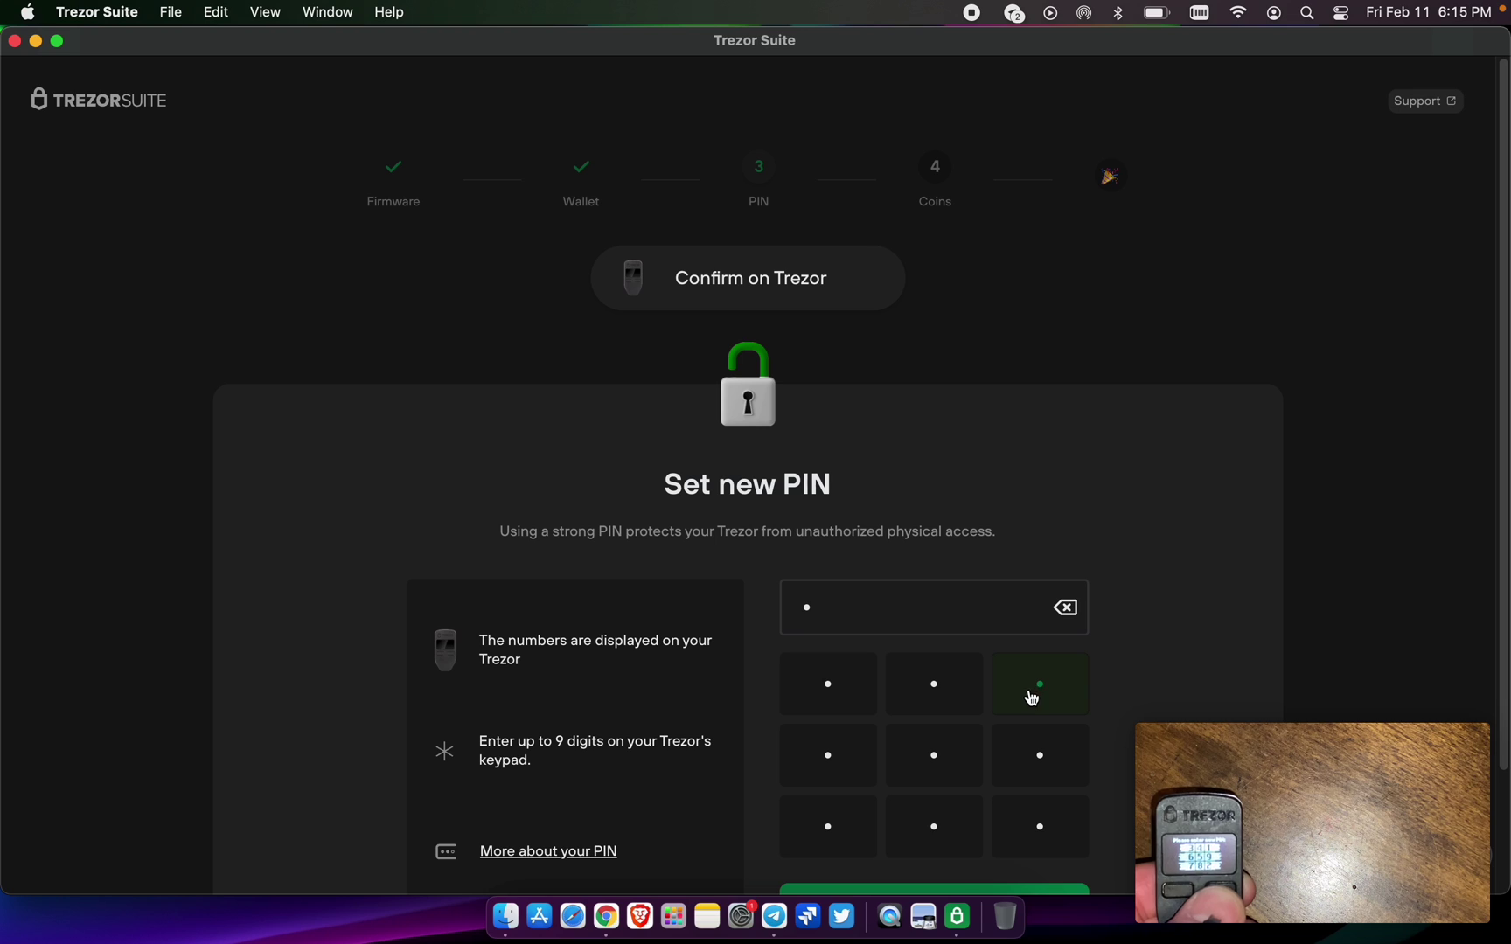
{"action": "left_click", "coordinate": [1029, 842]}
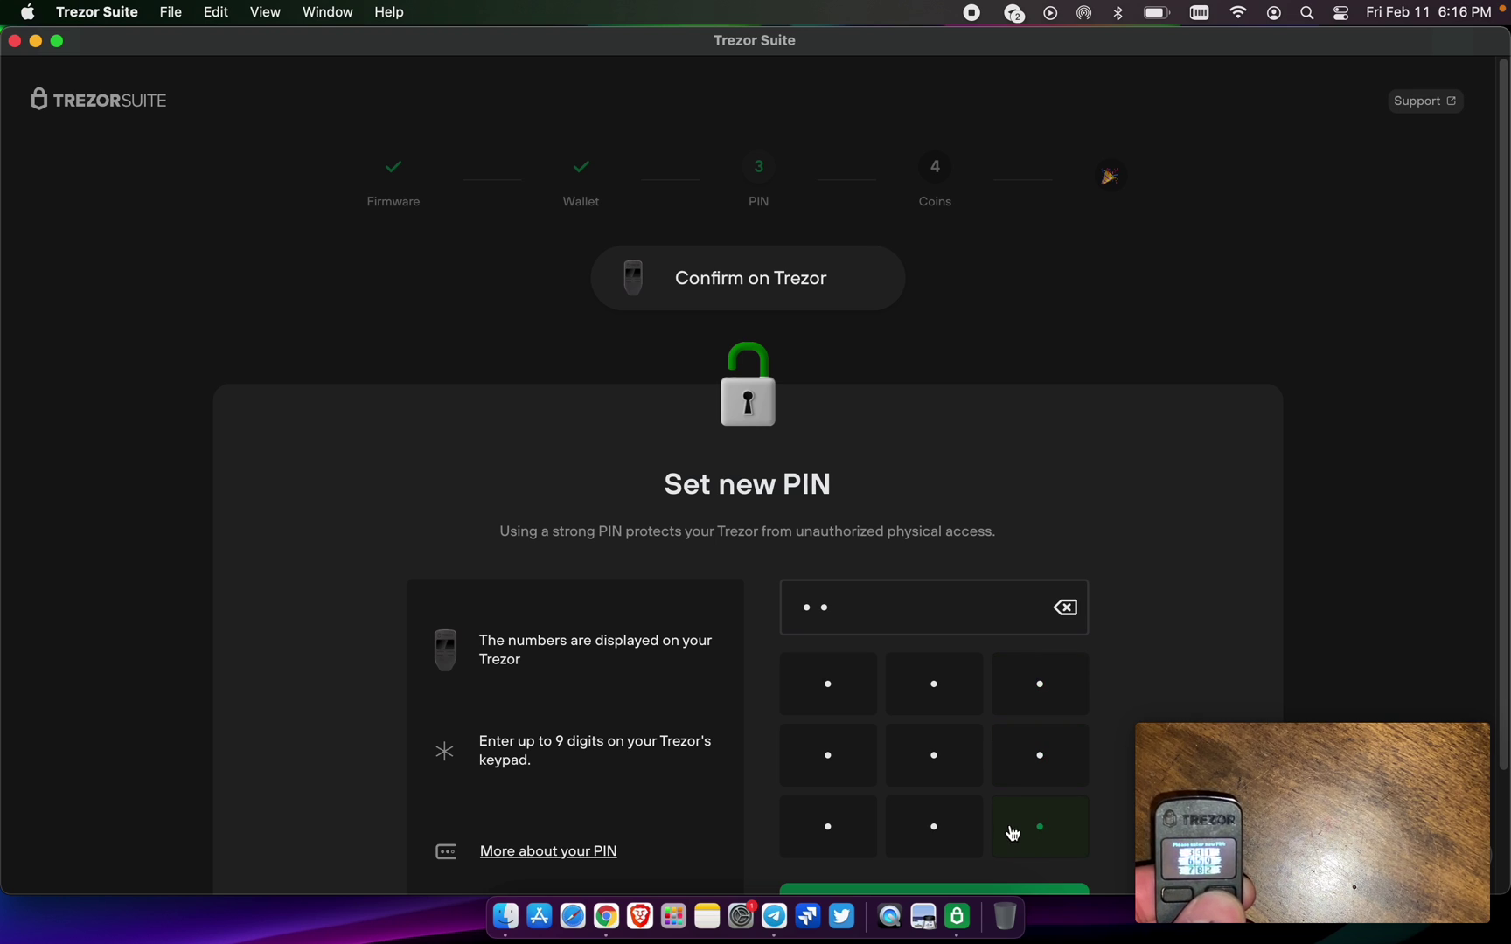
{"action": "left_click", "coordinate": [854, 708]}
{"action": "left_click", "coordinate": [916, 709]}
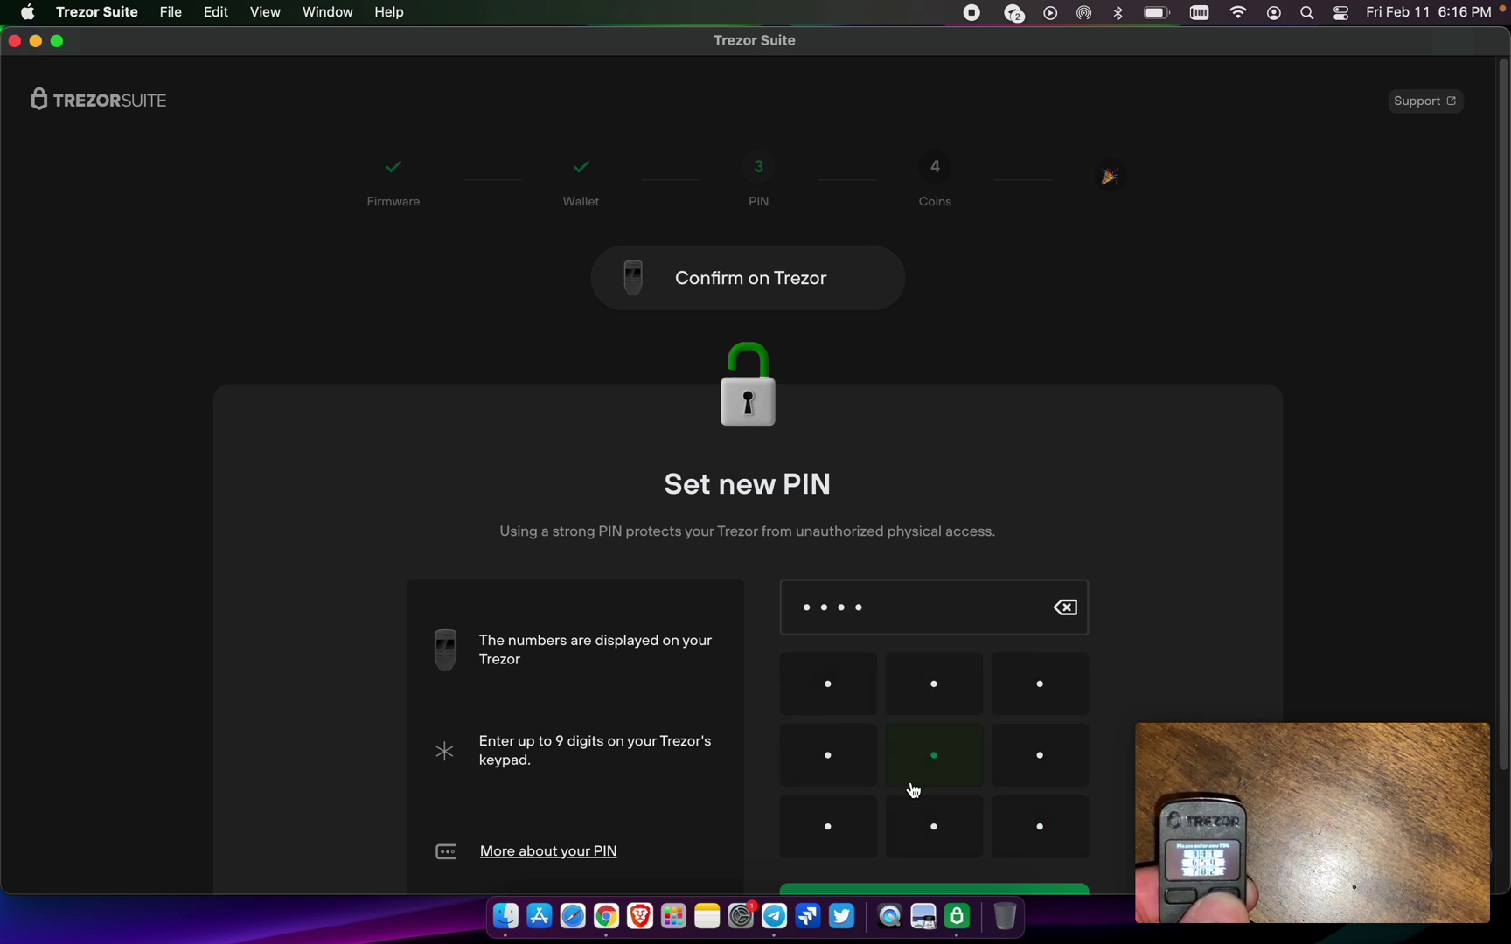
{"action": "scroll", "coordinate": [910, 787], "scroll_direction": "down", "scroll_amount": 3}
{"action": "left_click", "coordinate": [914, 775]}
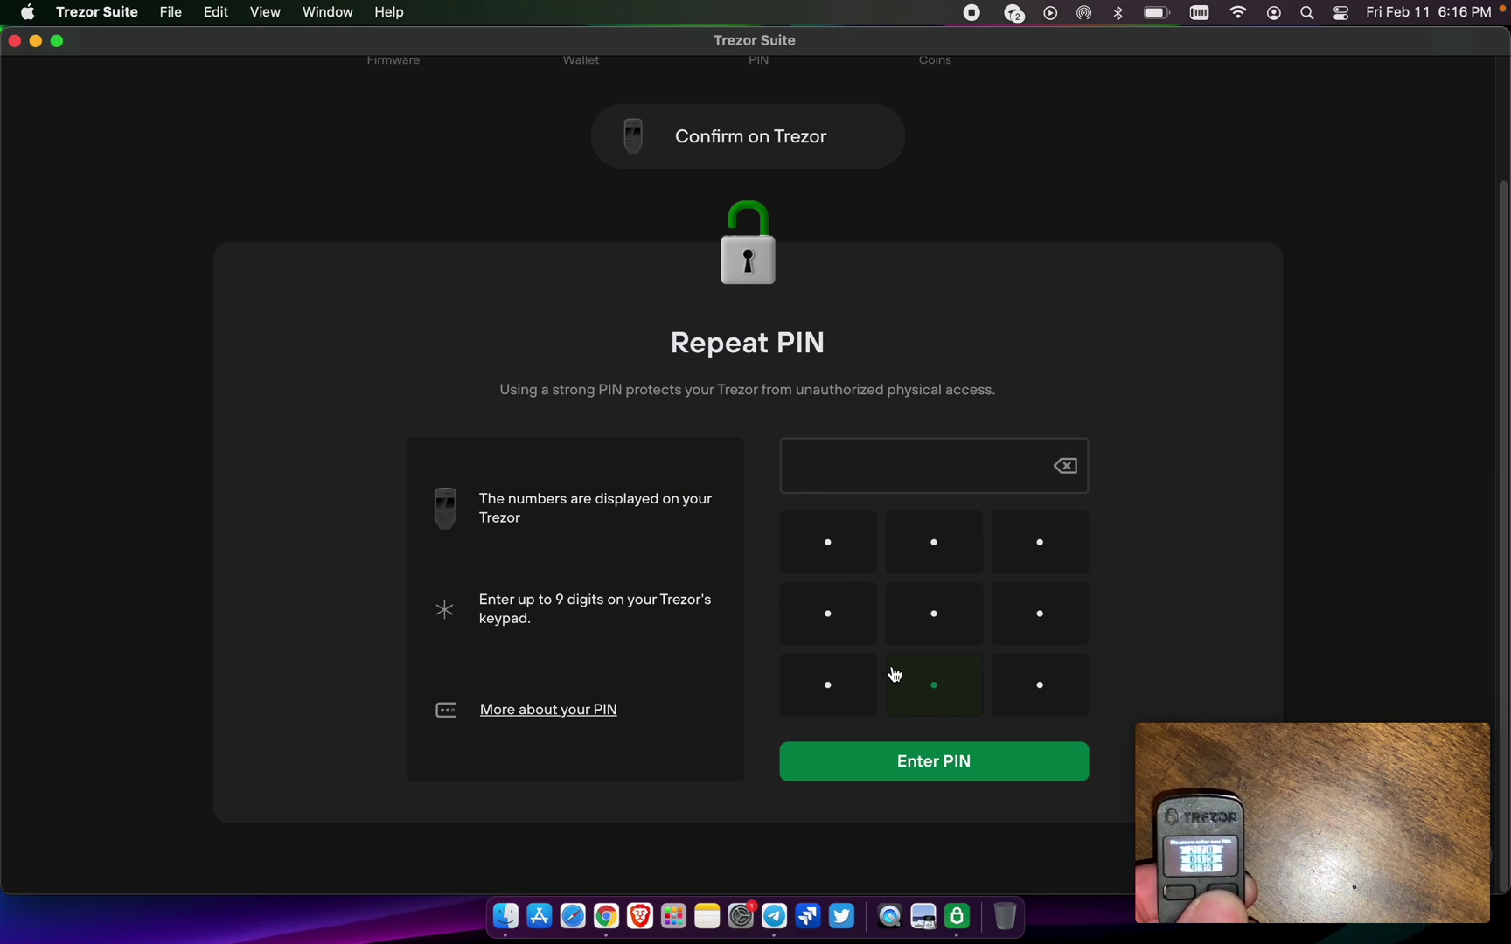
- Re-enter the same four-digit PIN to confirm it
{"action": "left_click", "coordinate": [962, 631]}
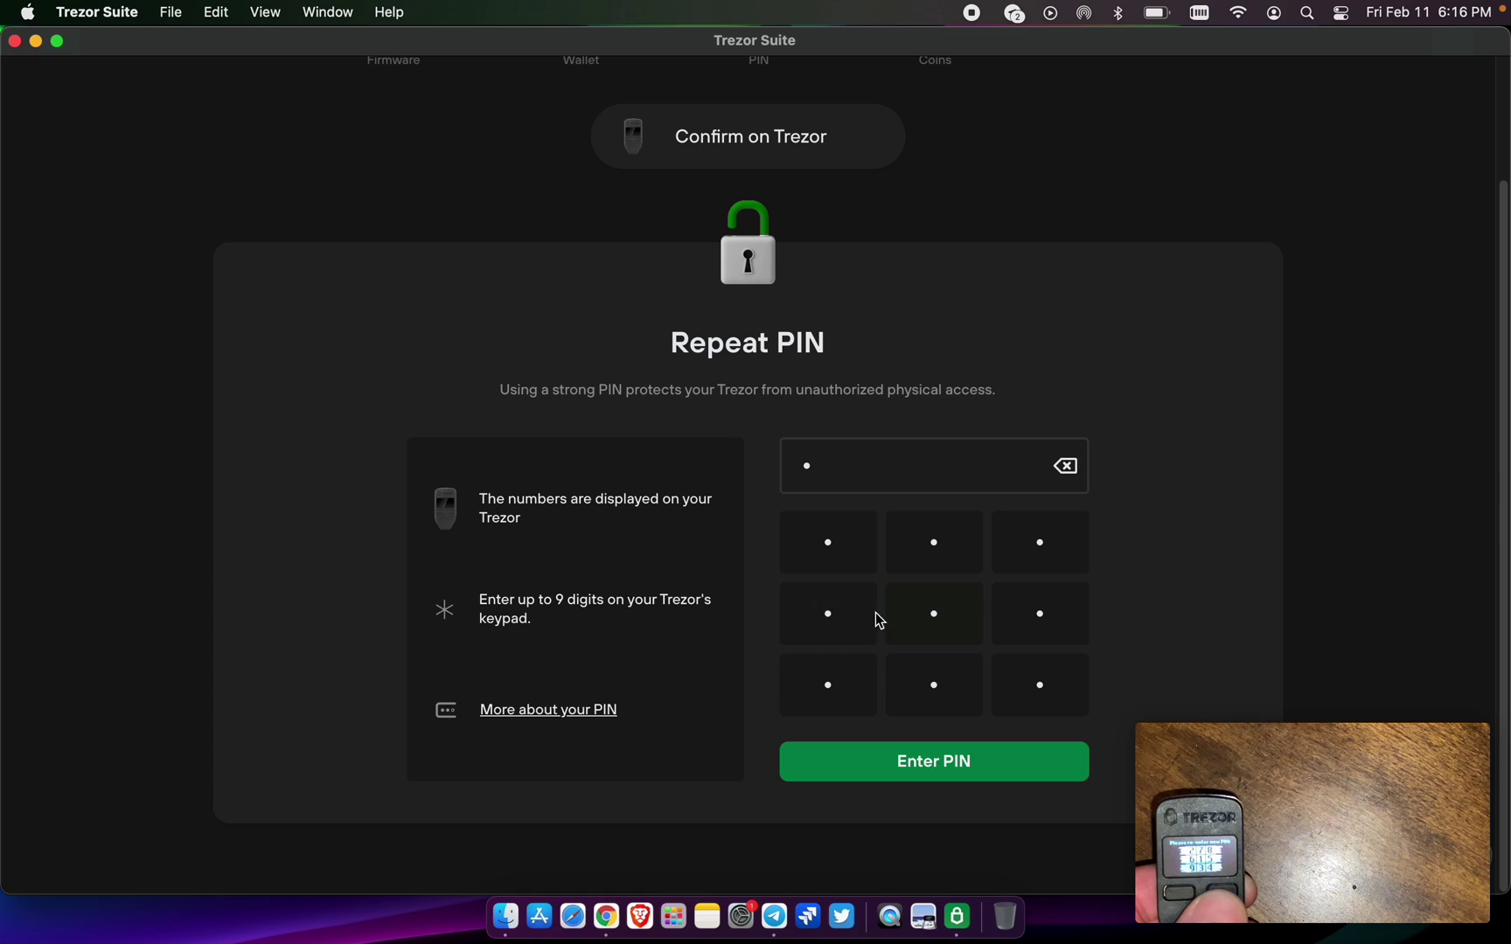
{"action": "left_click", "coordinate": [837, 564]}
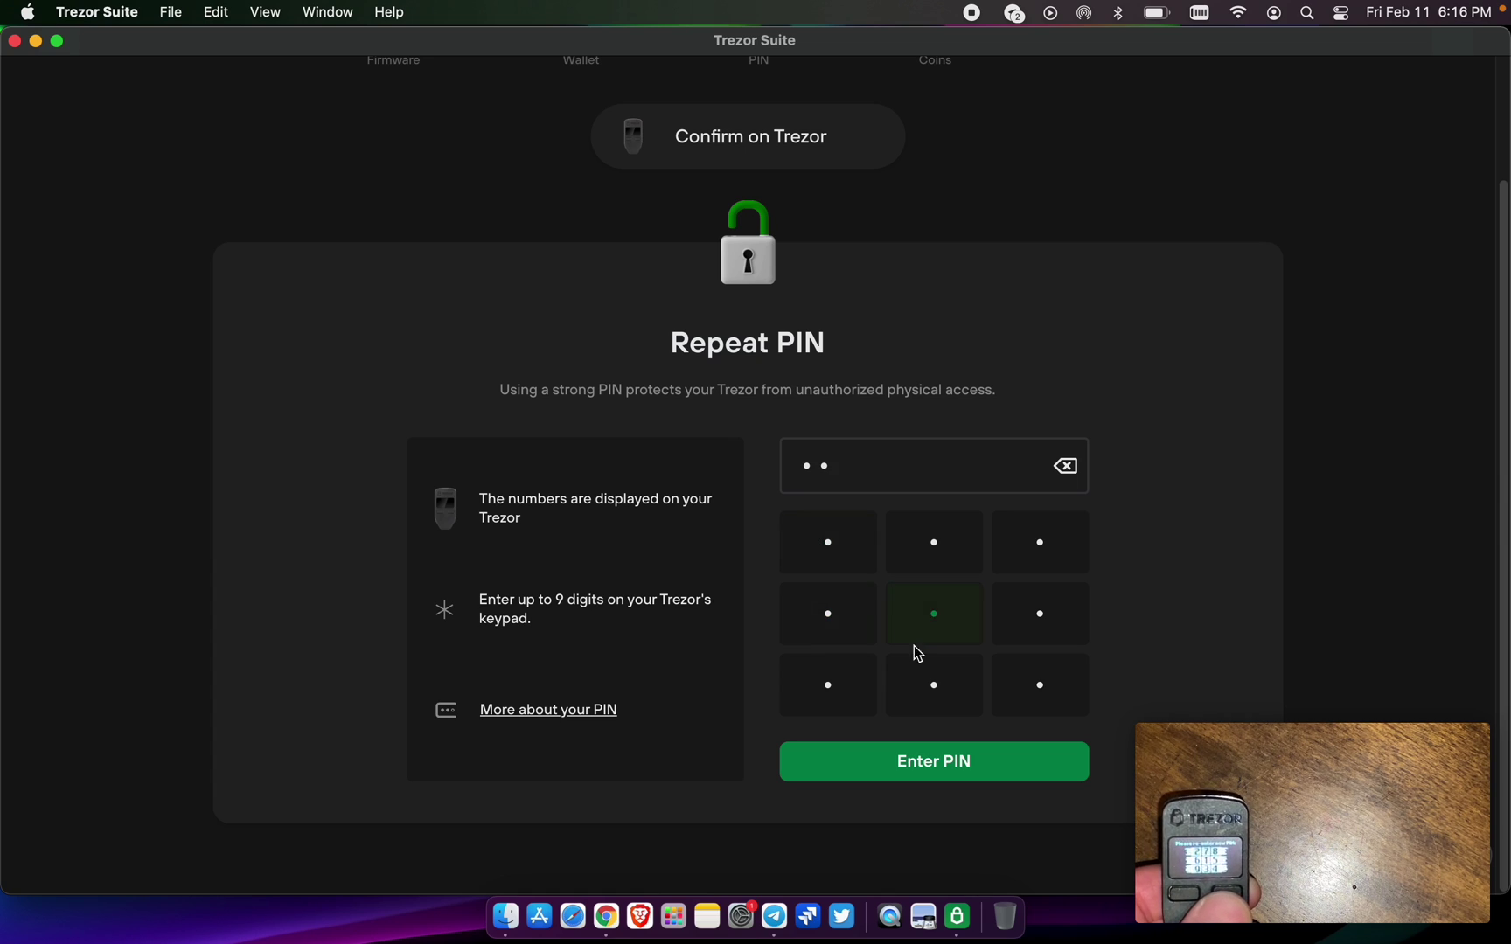
{"action": "left_click", "coordinate": [949, 687]}
{"action": "left_click", "coordinate": [1057, 701]}
{"action": "left_click", "coordinate": [1012, 762]}
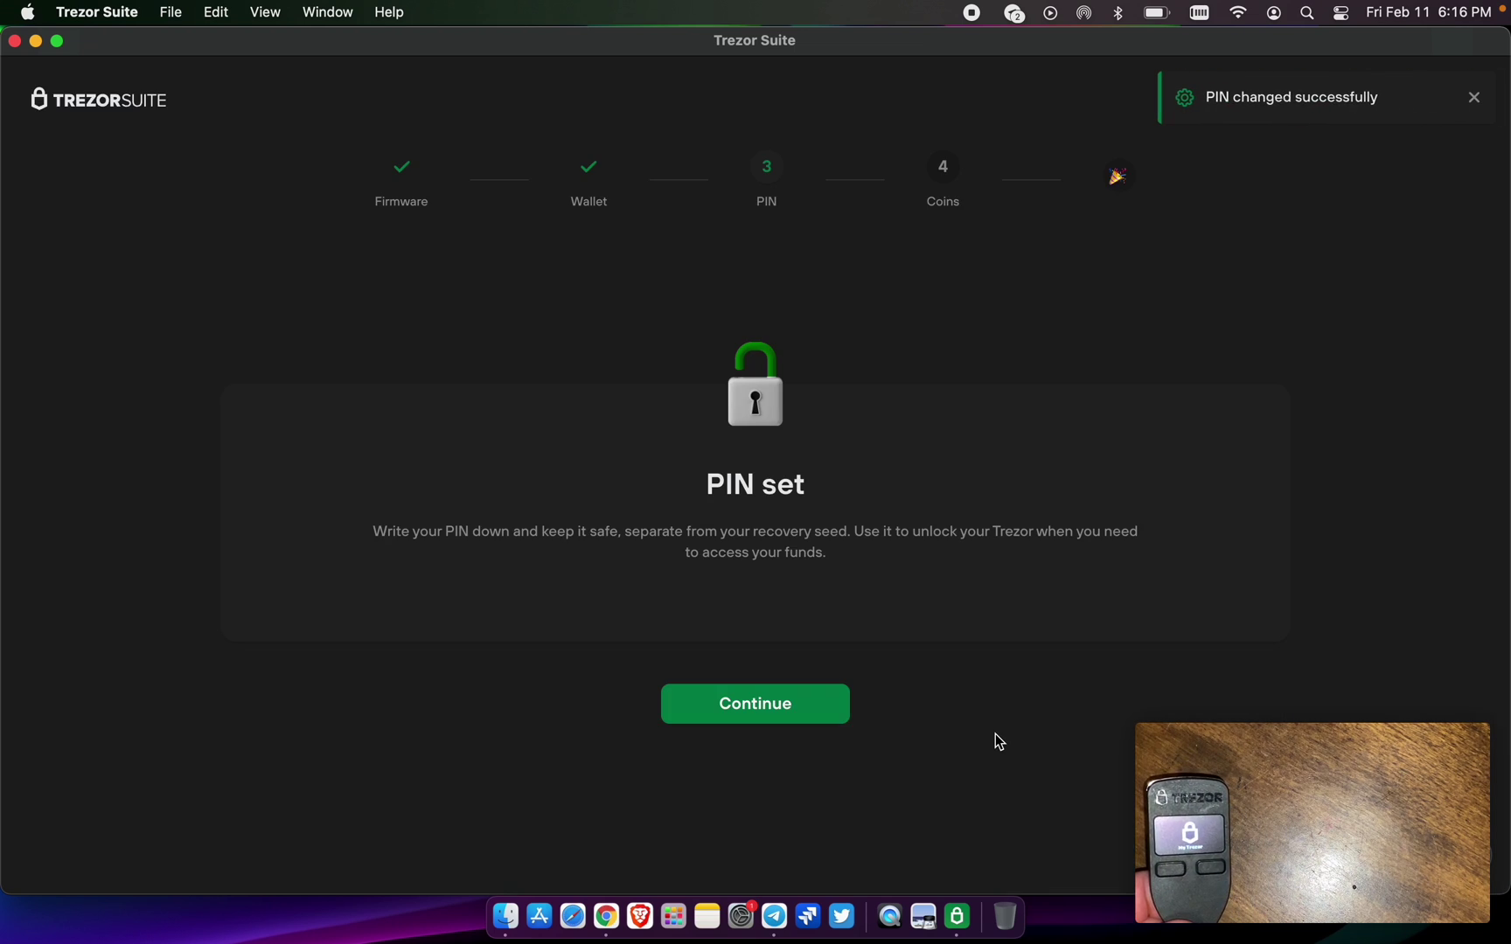
- Deactivate Bitcoin so only Ethereum stays active, and complete the device setup
{"action": "left_click", "coordinate": [794, 713]}
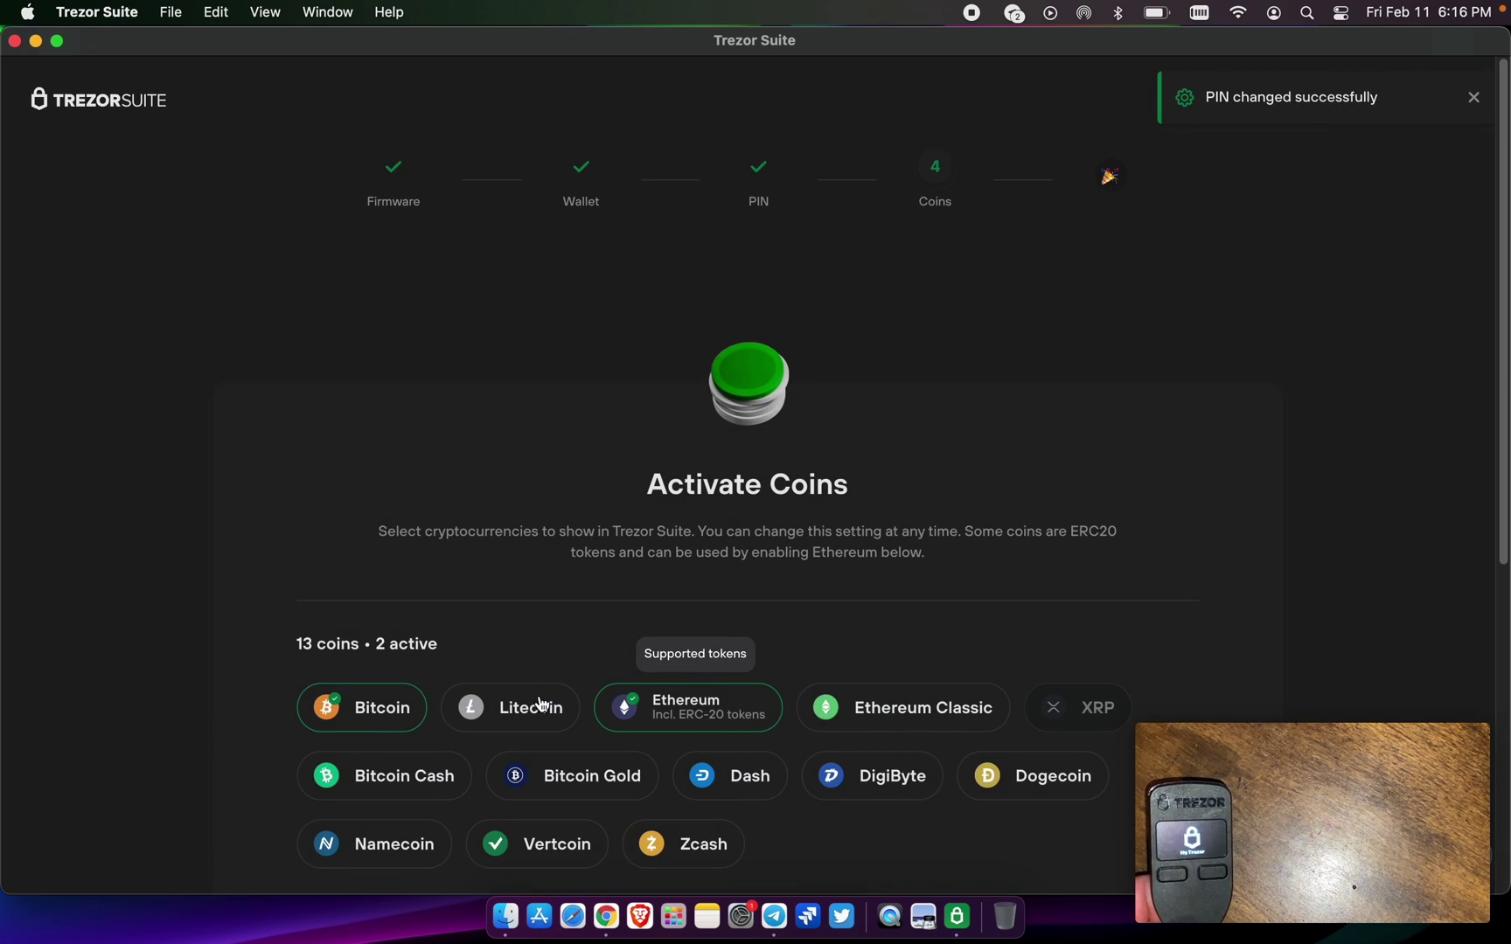
{"action": "left_click", "coordinate": [400, 706]}
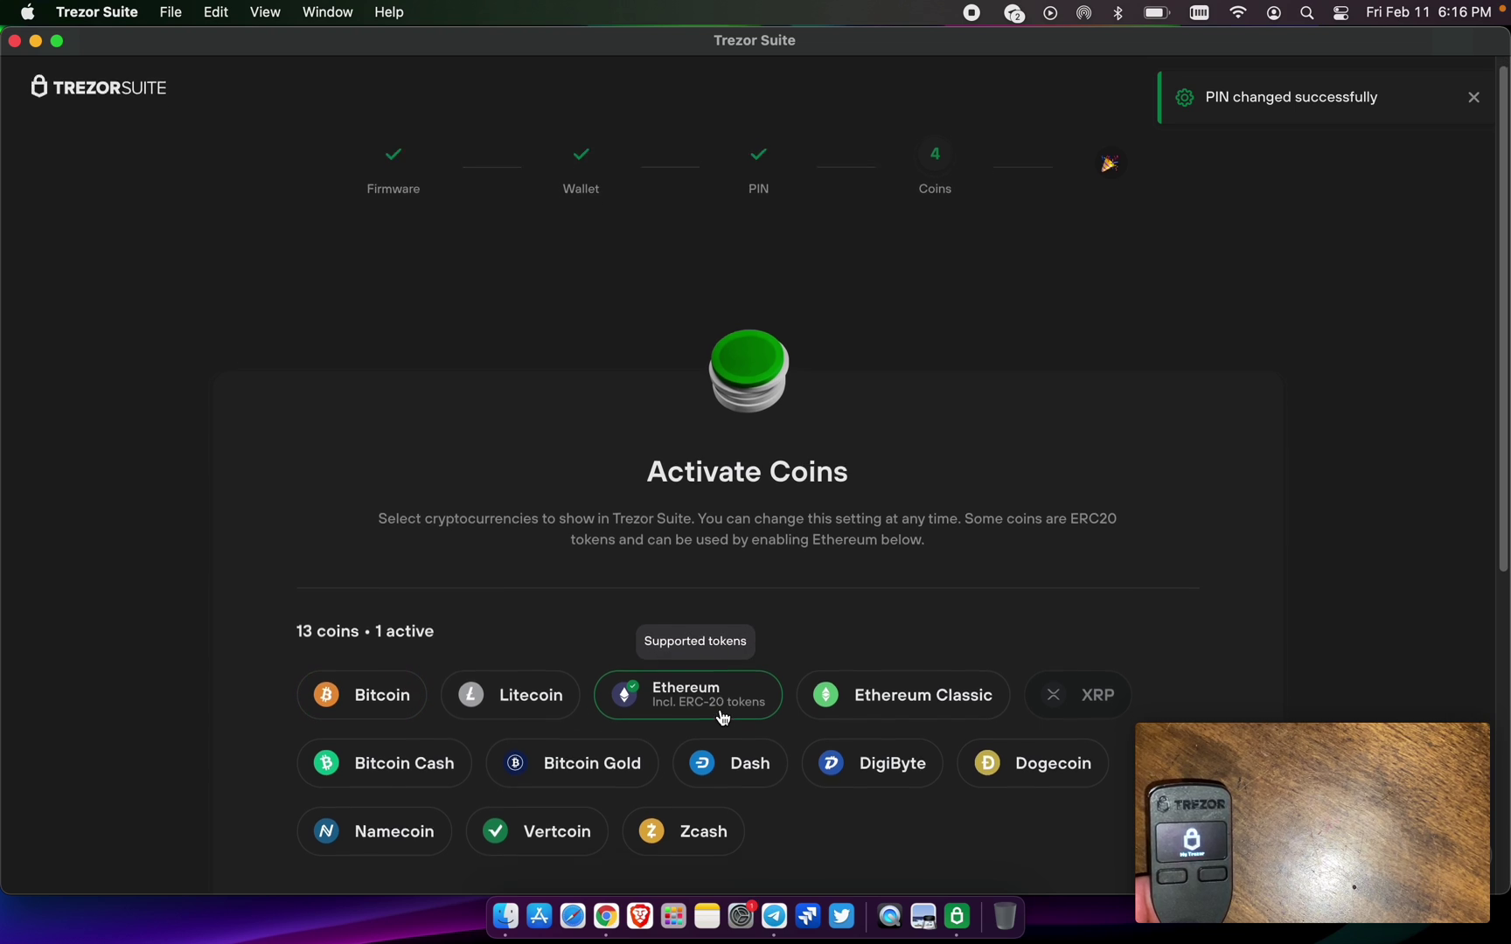
{"action": "scroll", "coordinate": [713, 716], "scroll_direction": "down", "scroll_amount": 10}
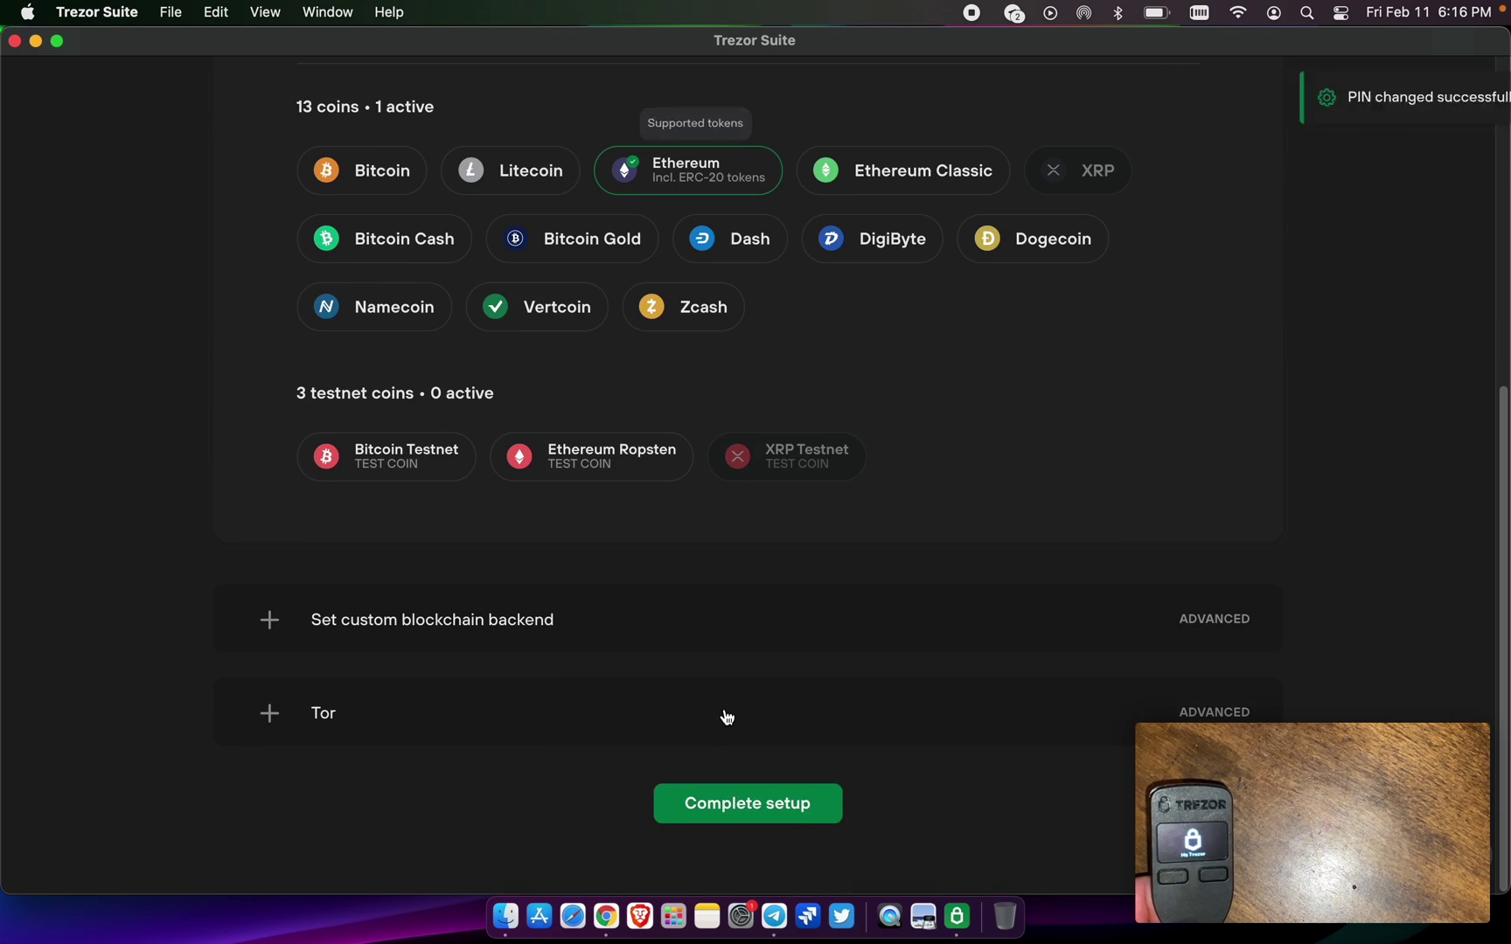
{"action": "left_click", "coordinate": [761, 812]}
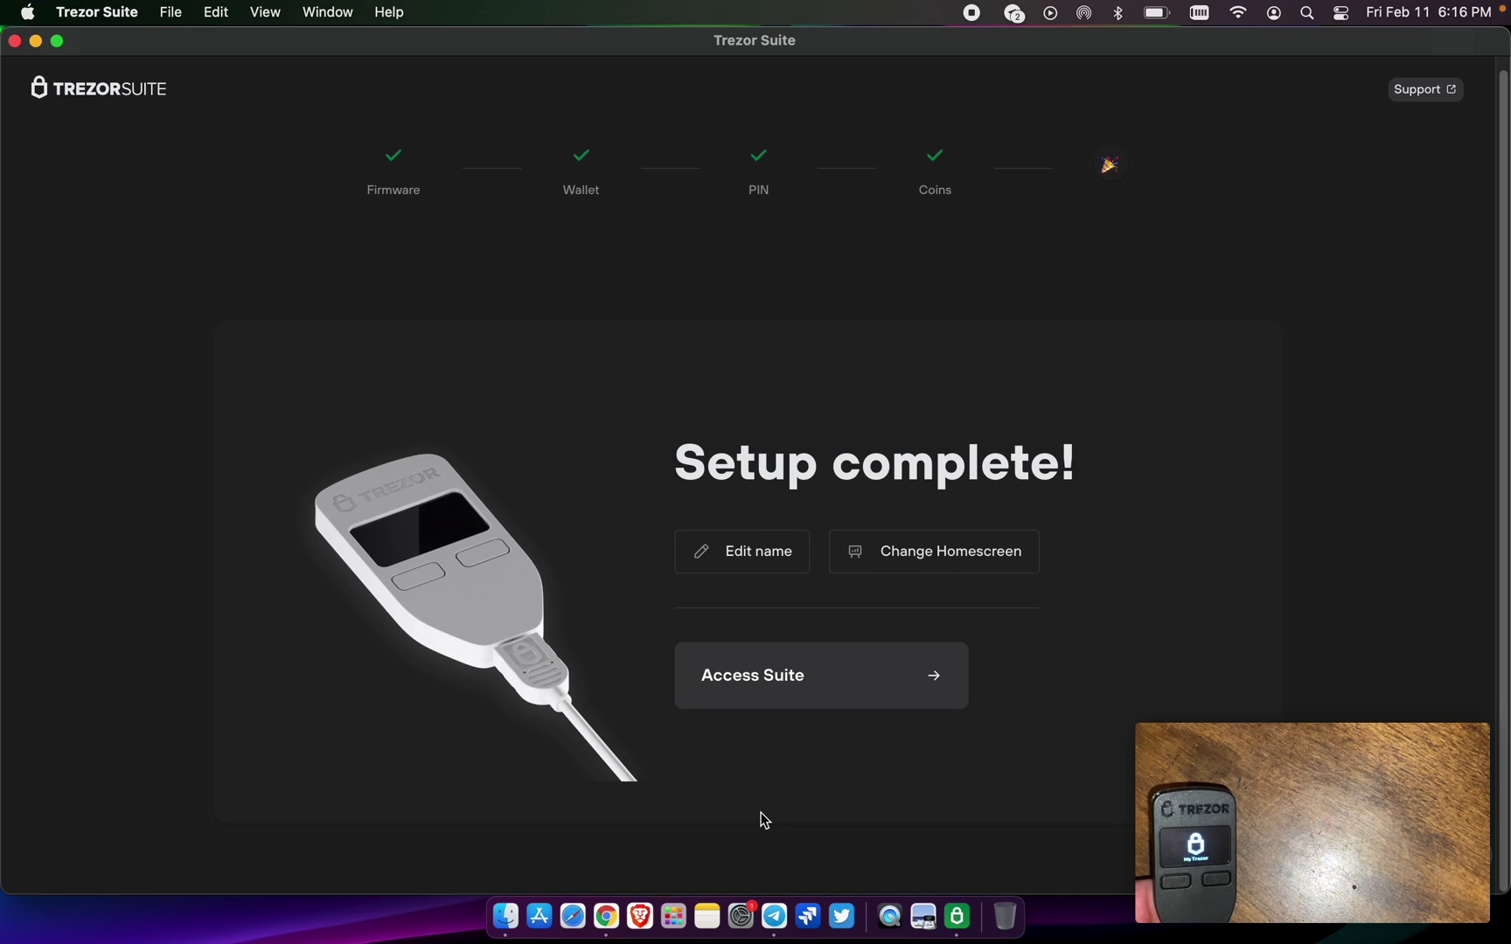
- Rename the device to 'Test 5' and go into the main wallet view
{"action": "left_click", "coordinate": [754, 552]}
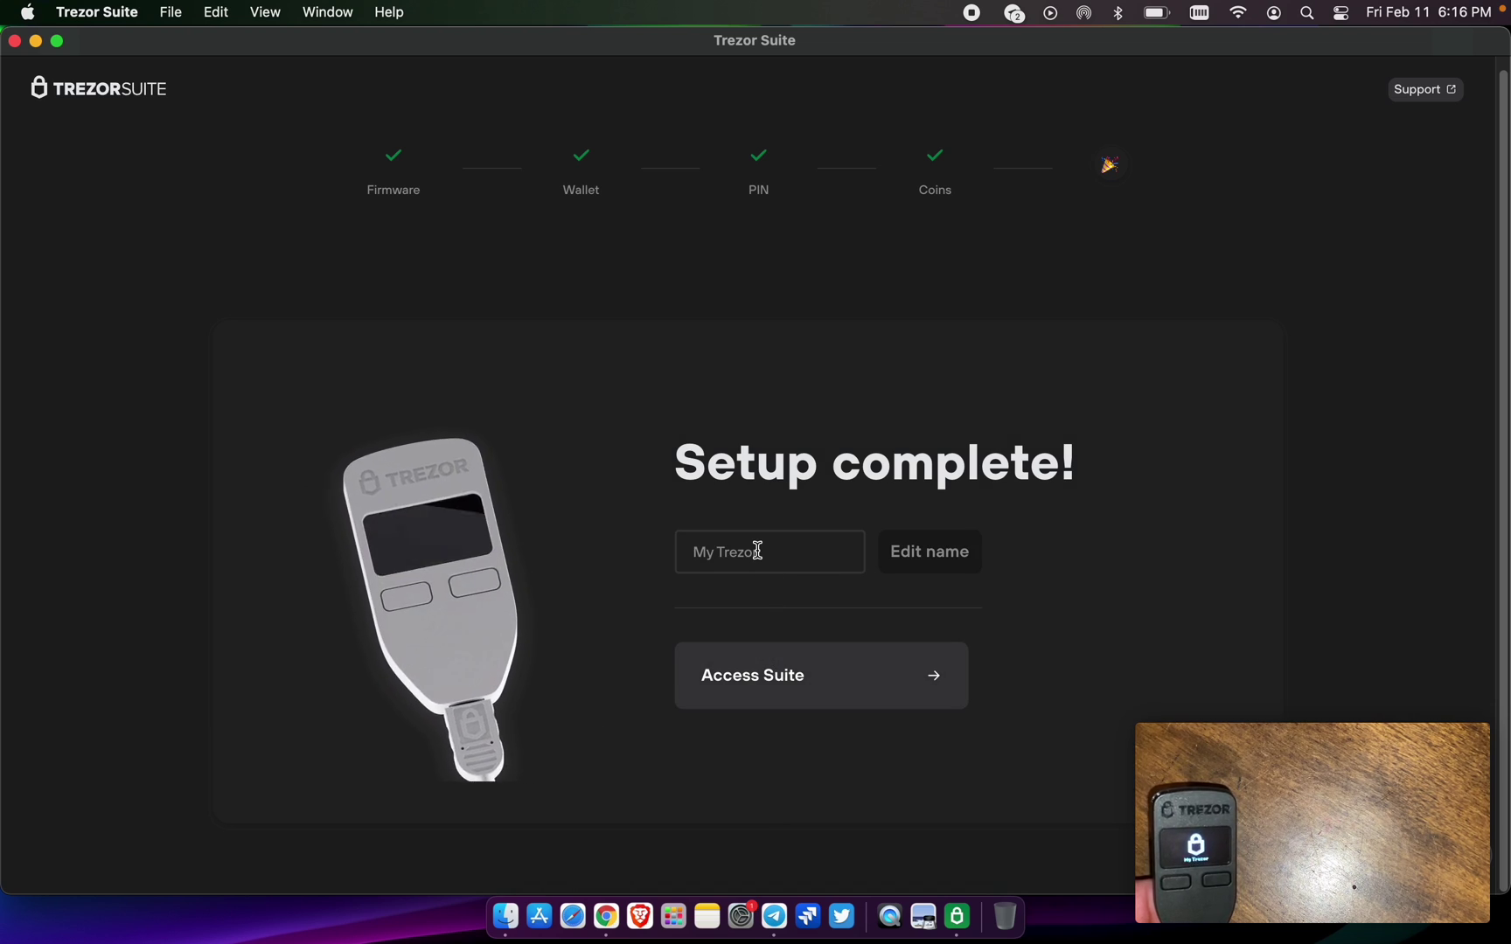
{"action": "type", "text": "T"}
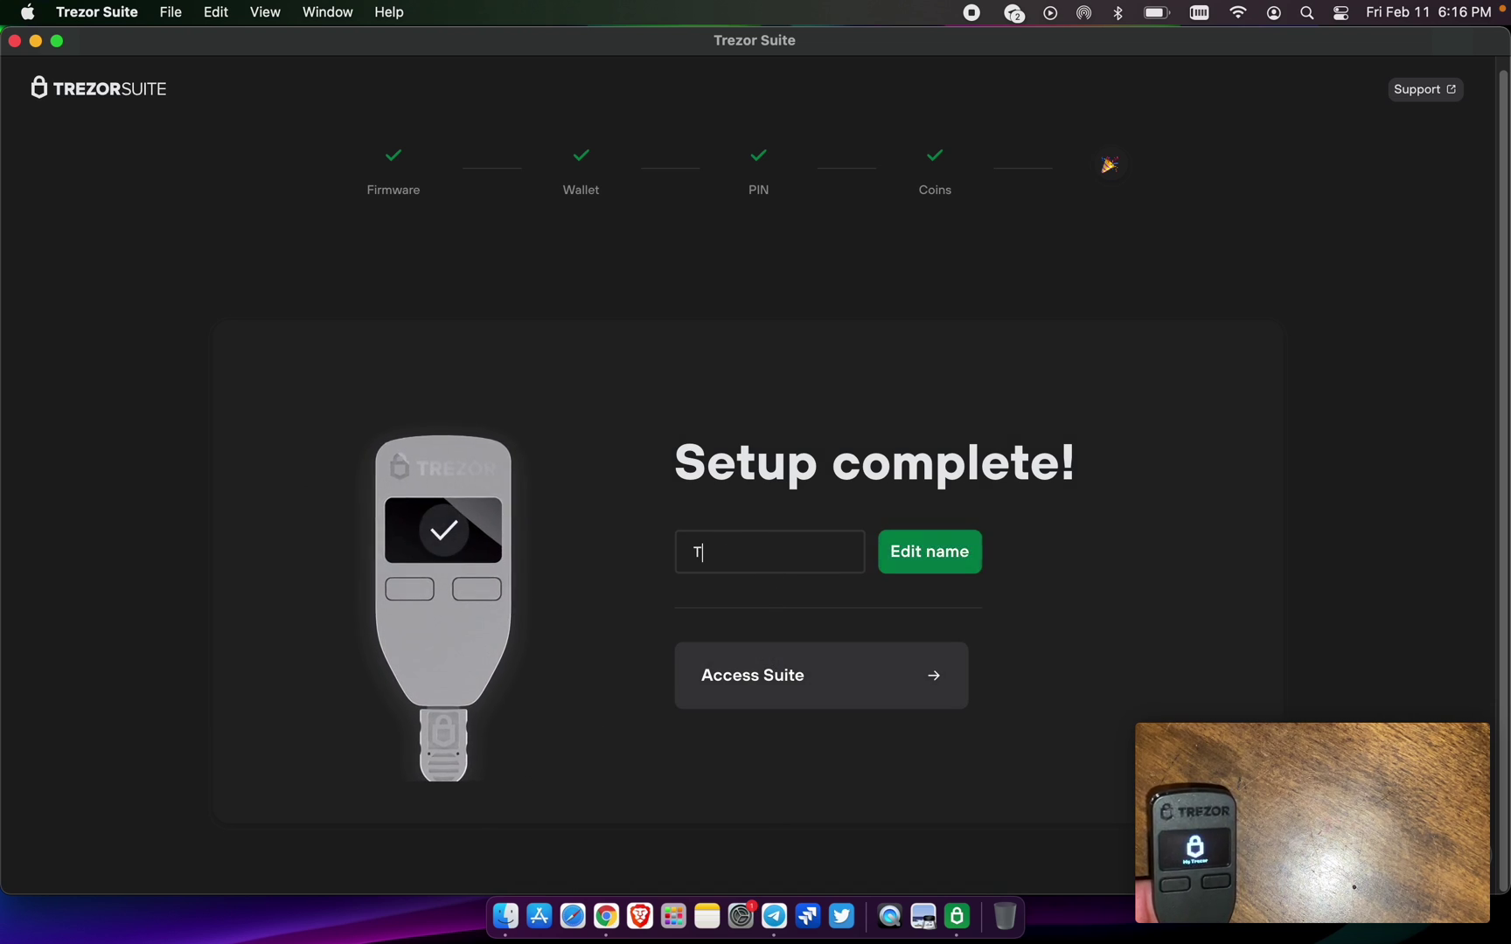
{"action": "type", "text": "est 5"}
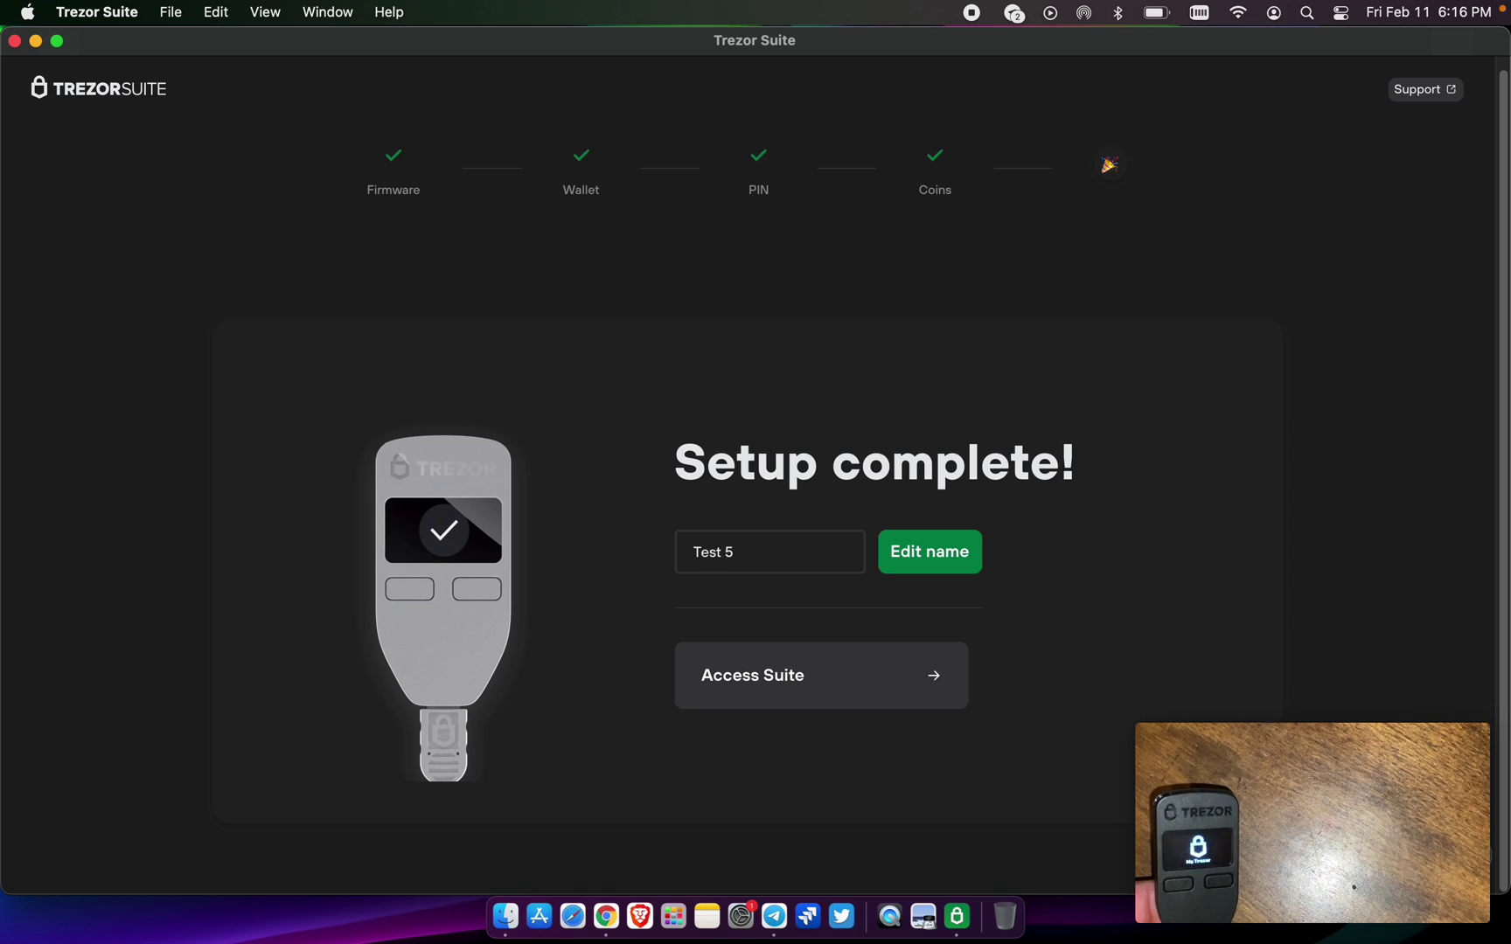
{"action": "left_click", "coordinate": [900, 556]}
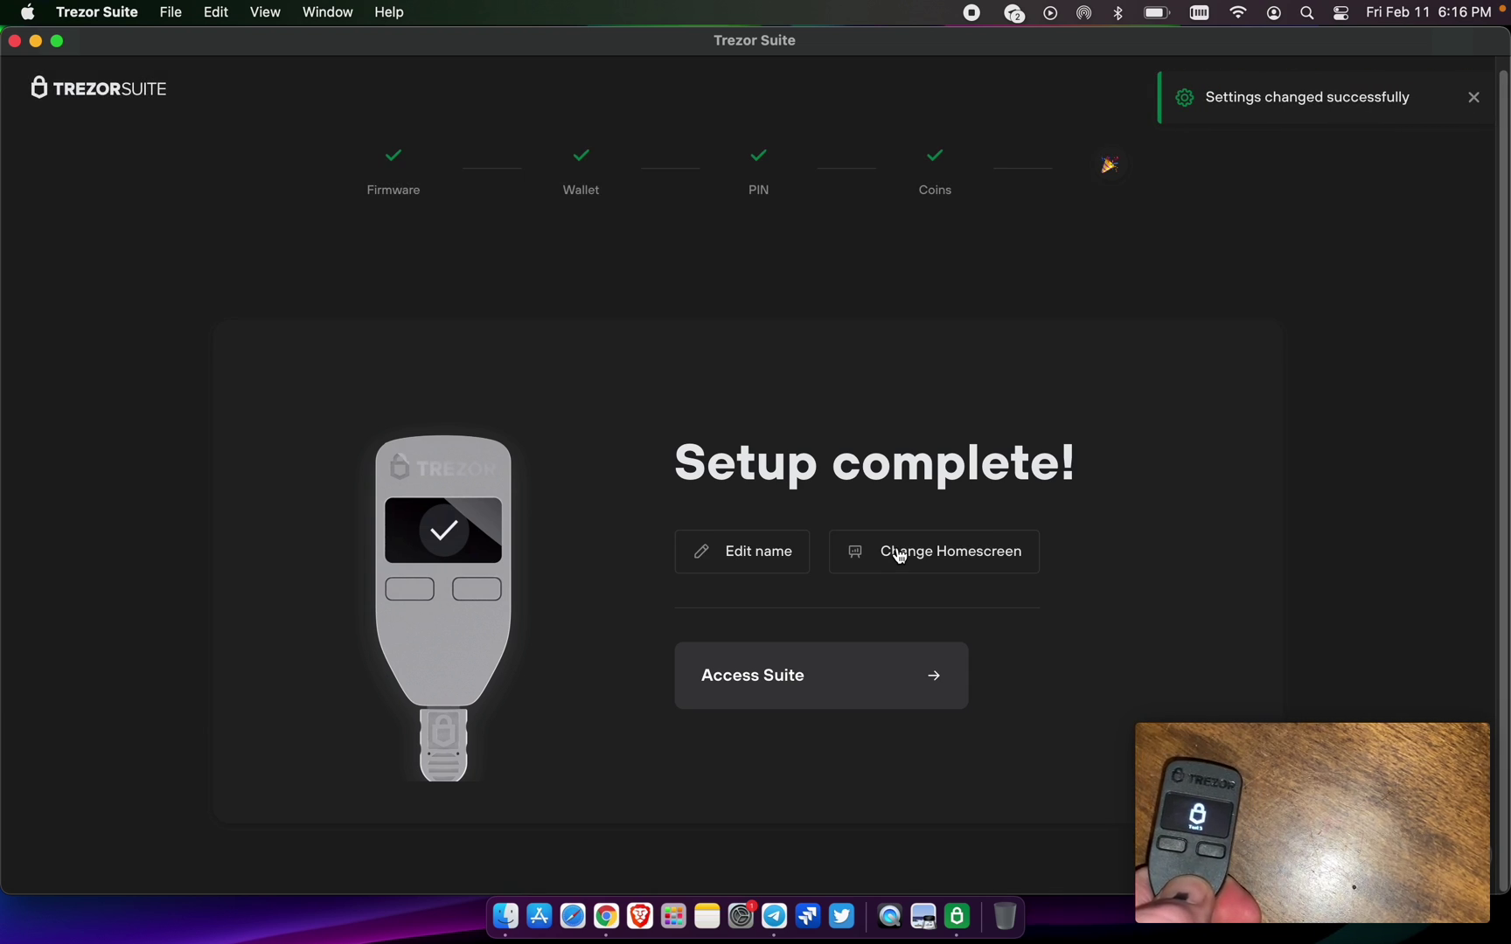
{"action": "left_click", "coordinate": [924, 670]}
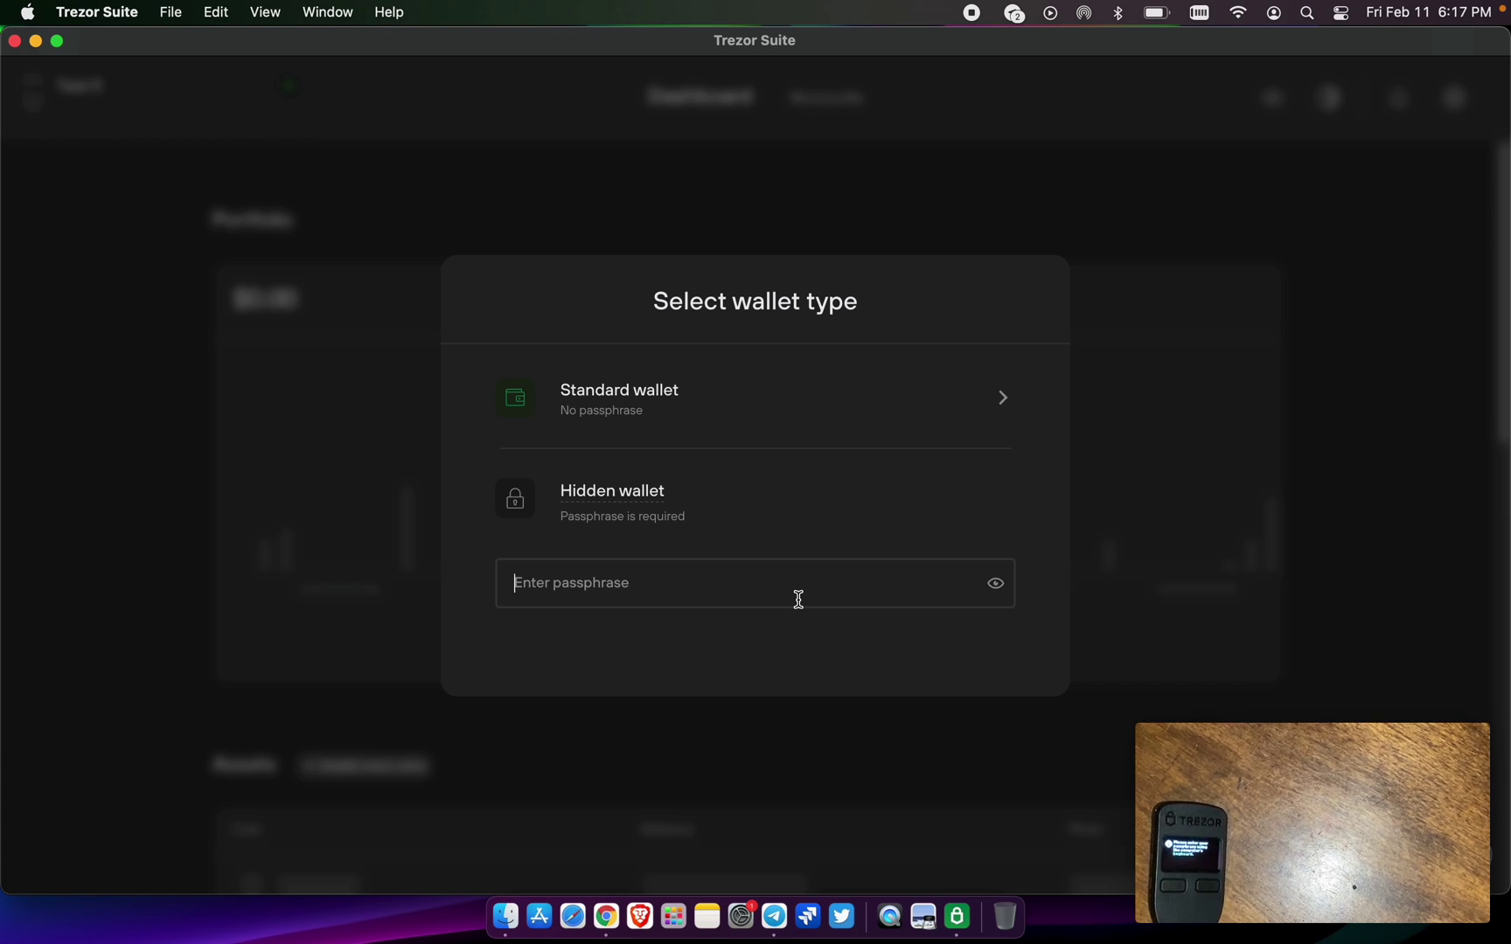
- Enter a passphrase and open the hidden wallet, confirming on the Trezor
{"action": "type", "text": "•••••••••"}
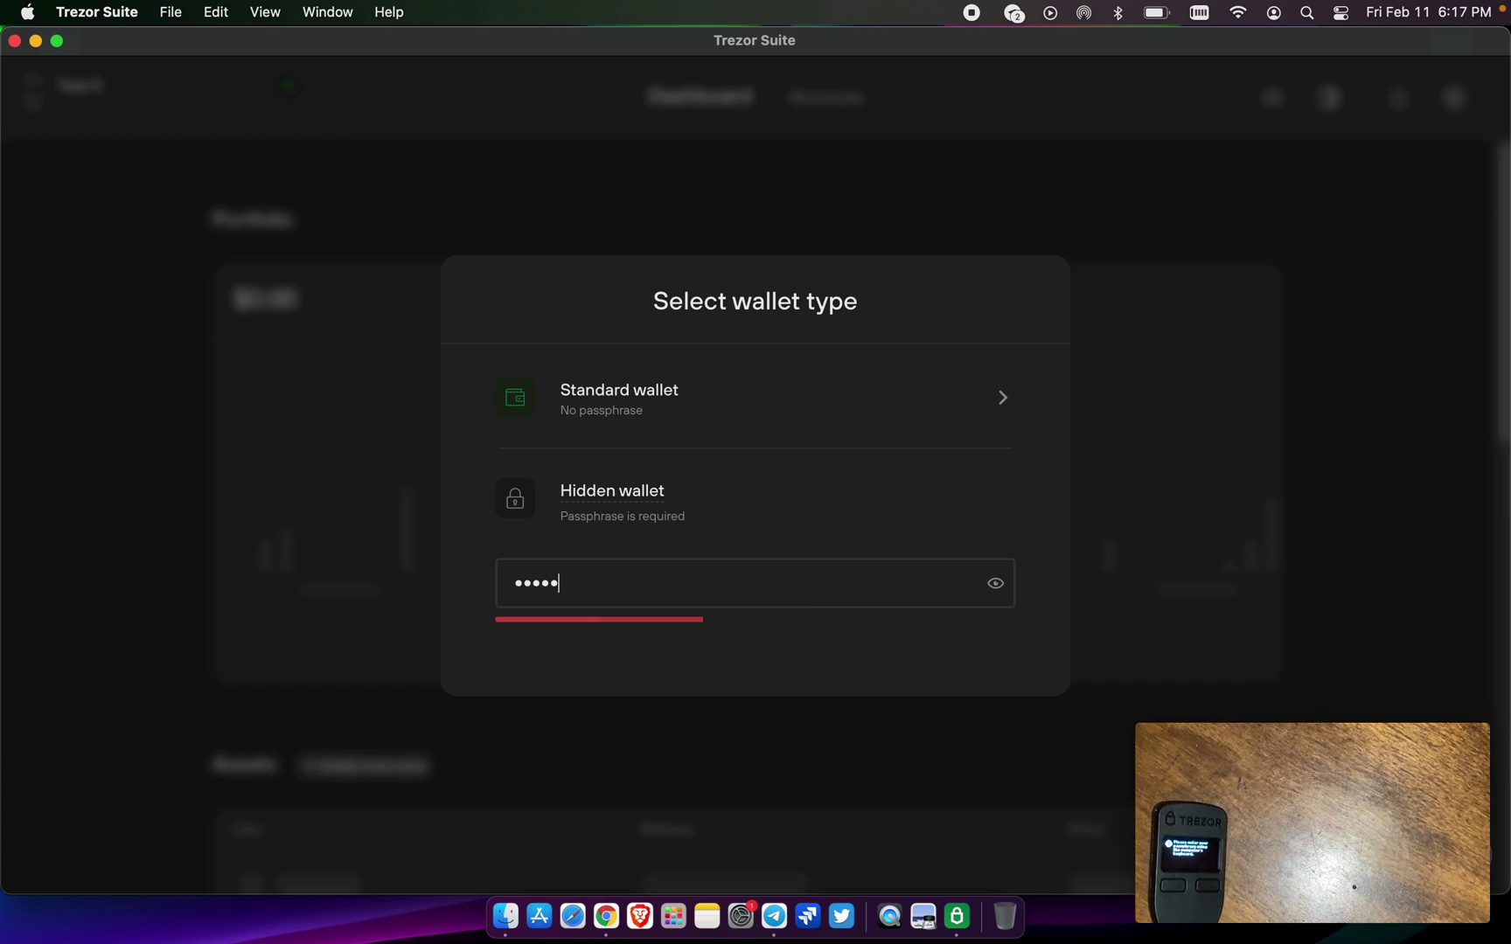
{"action": "type", "text": "•"}
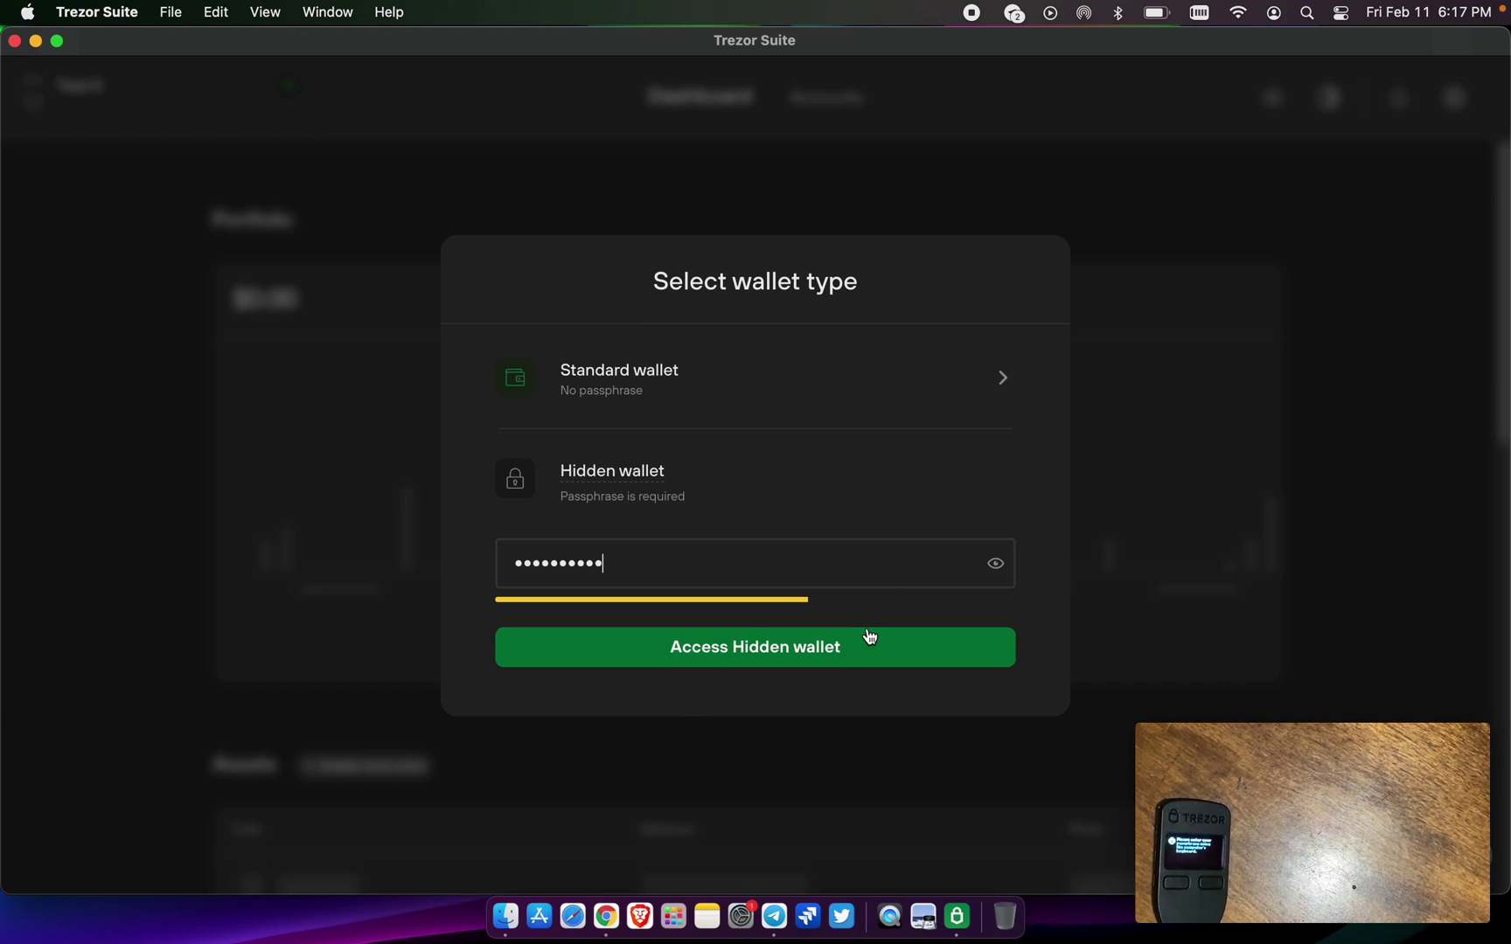
{"action": "left_click", "coordinate": [850, 645]}
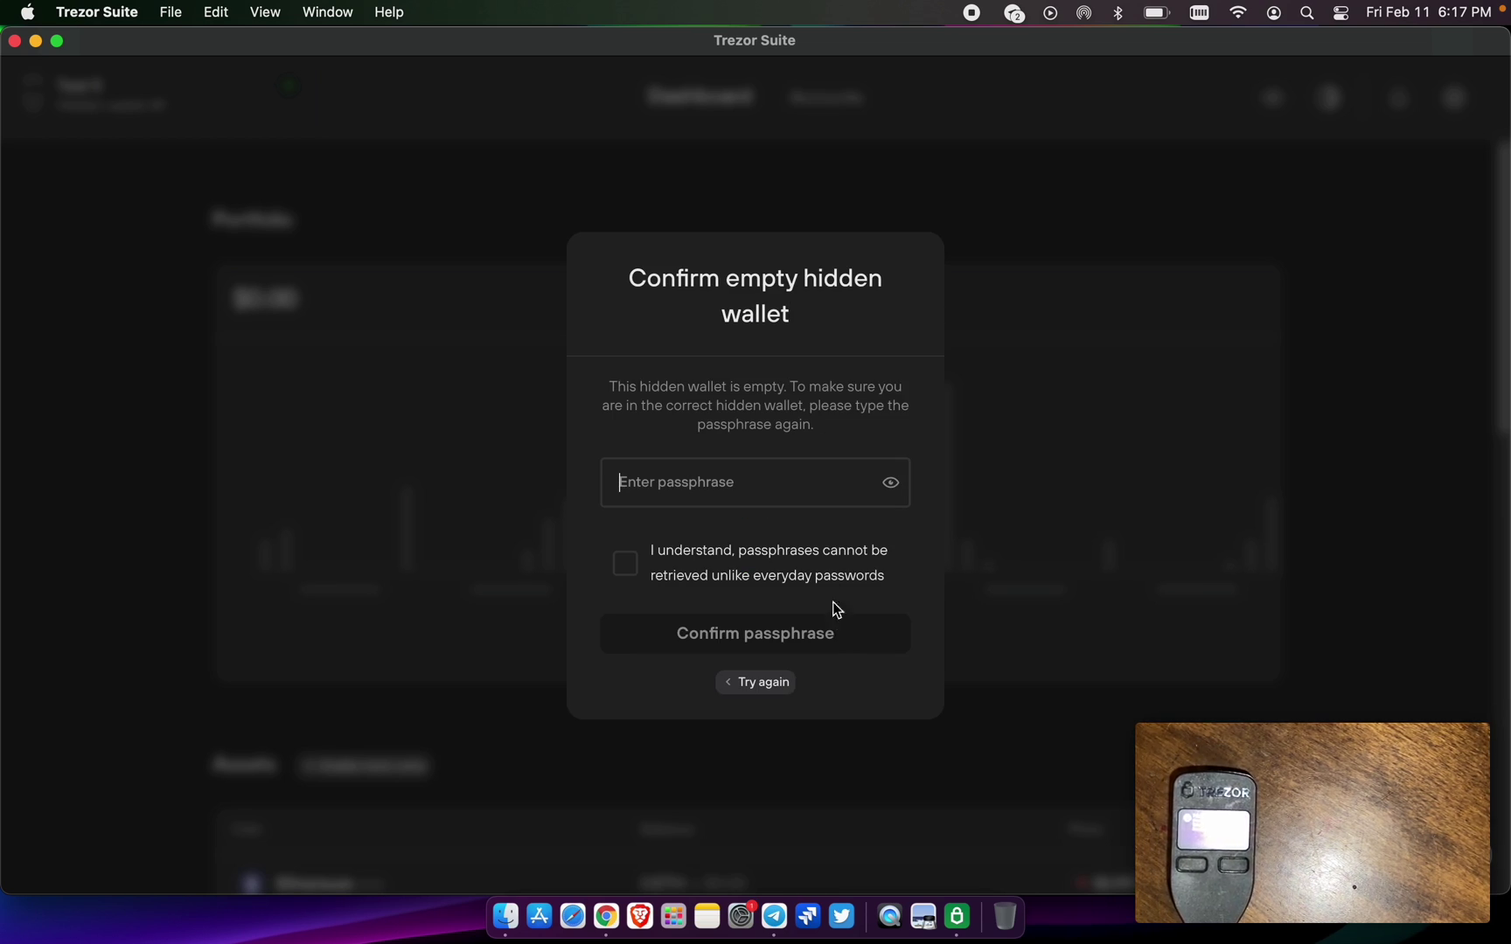
- Retype the passphrase, acknowledge it cannot be recovered, and confirm to open Hidden wallet #1
{"action": "type", "text": "••••••"}
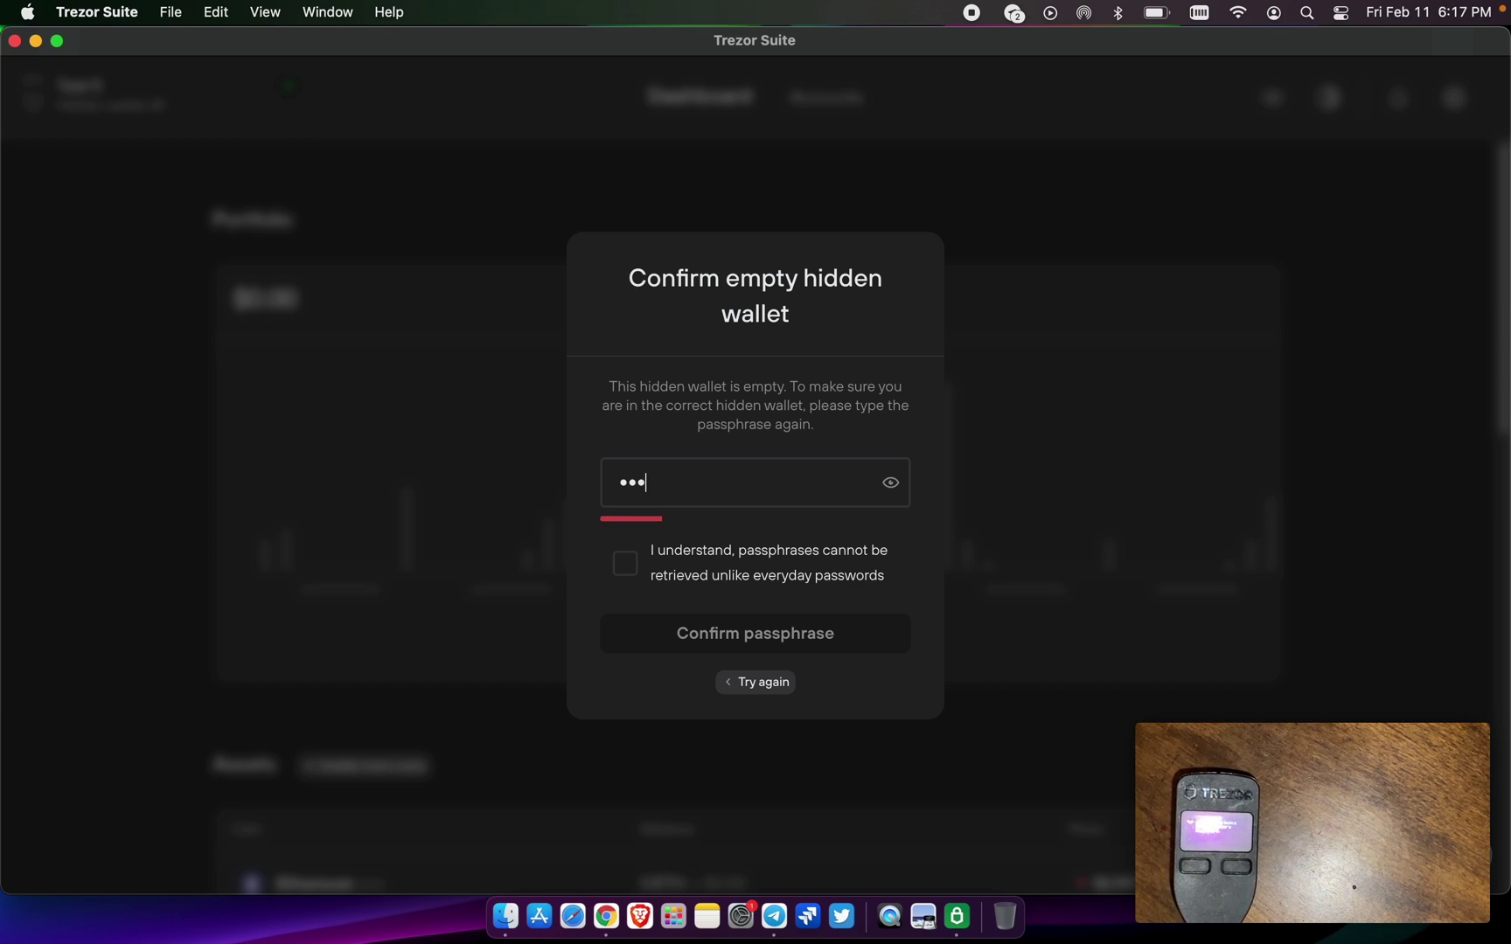
{"action": "type", "text": "••••"}
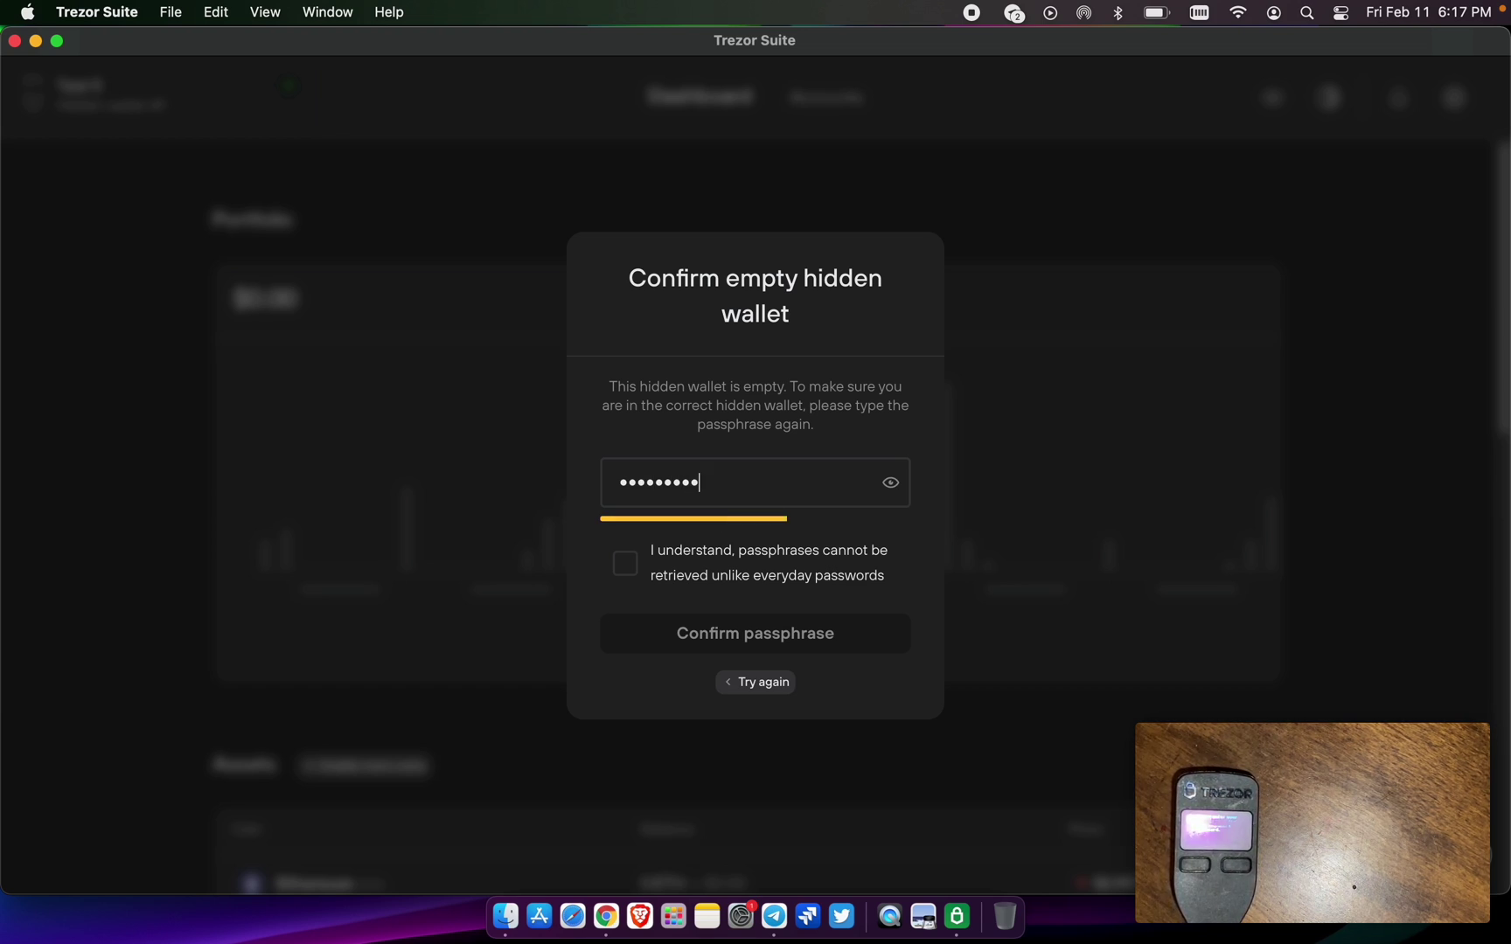
{"action": "left_click", "coordinate": [625, 564]}
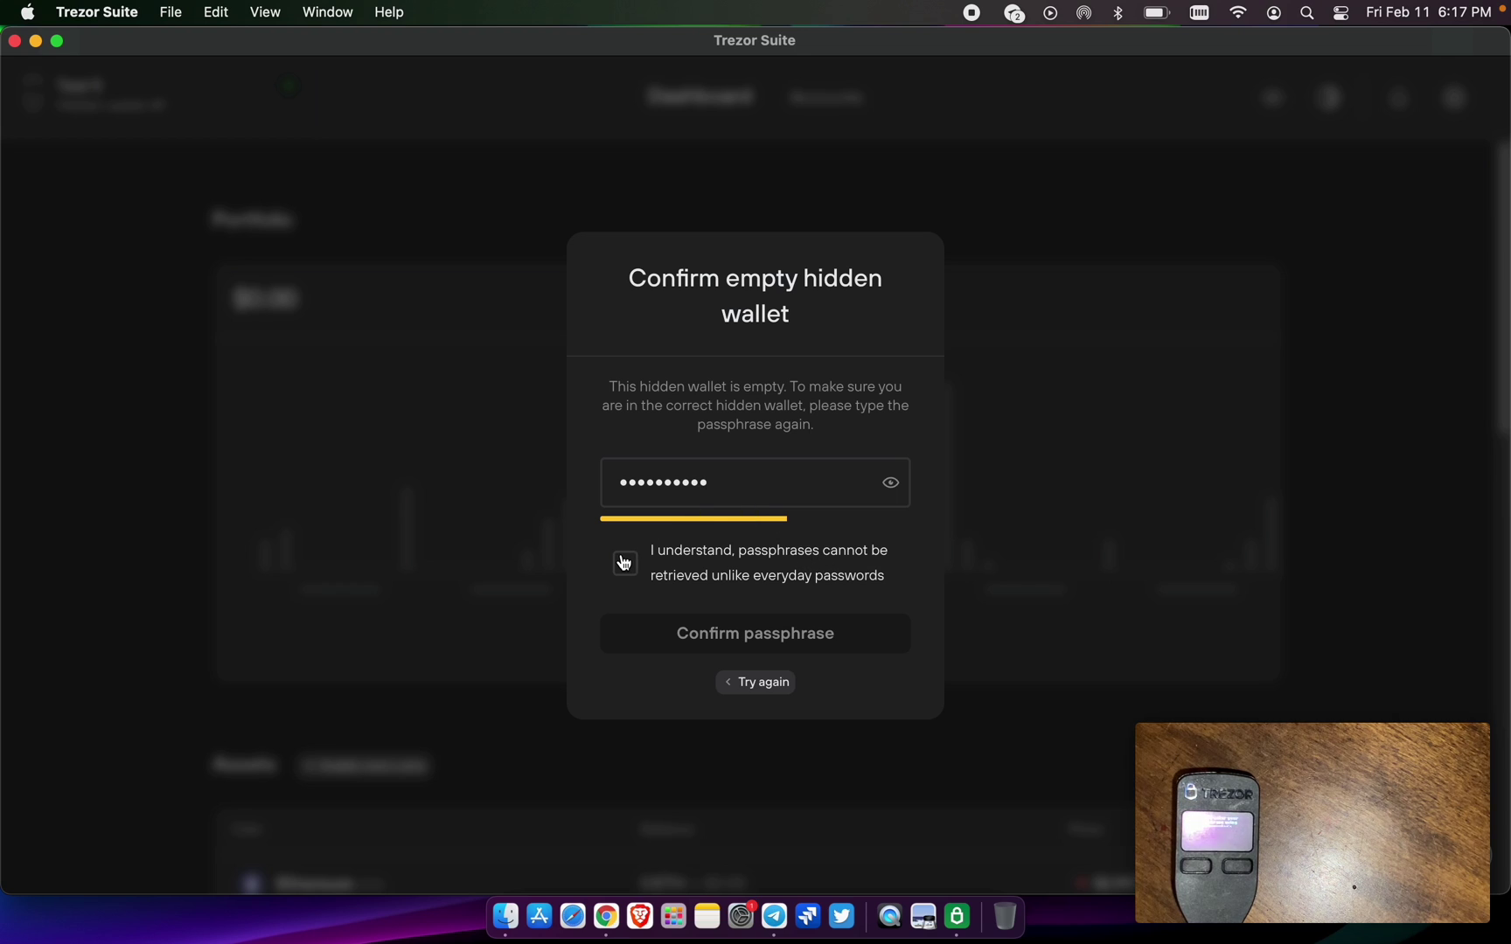
{"action": "left_click", "coordinate": [672, 632]}
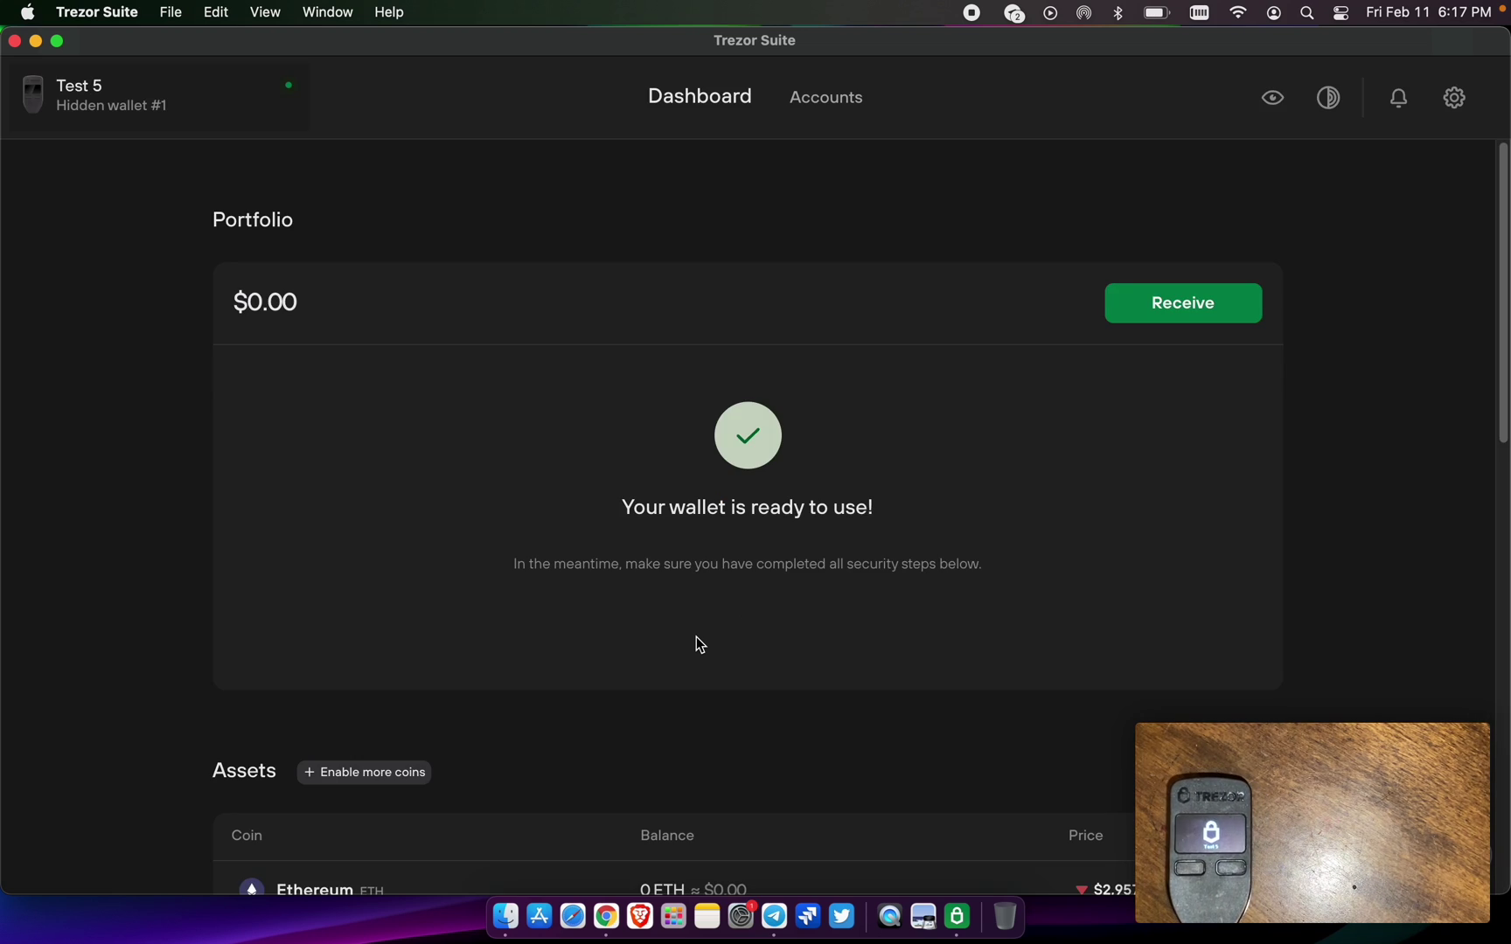
- Show Ethereum #1's full receiving address for verification on the Trezor, then close it
{"action": "left_click", "coordinate": [1184, 306]}
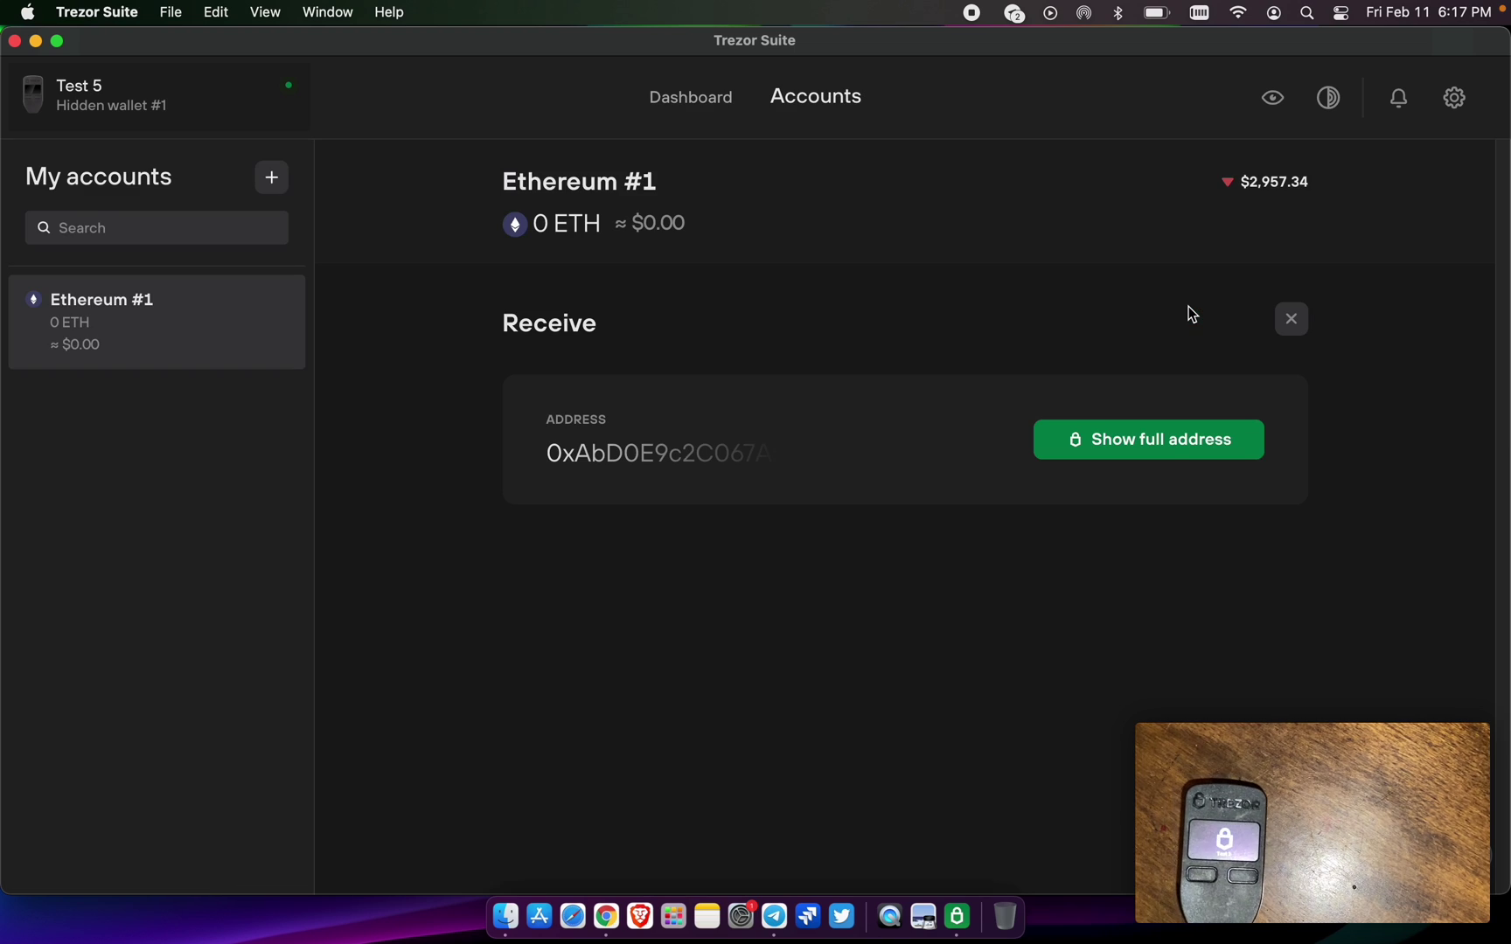
{"action": "left_click", "coordinate": [1176, 443]}
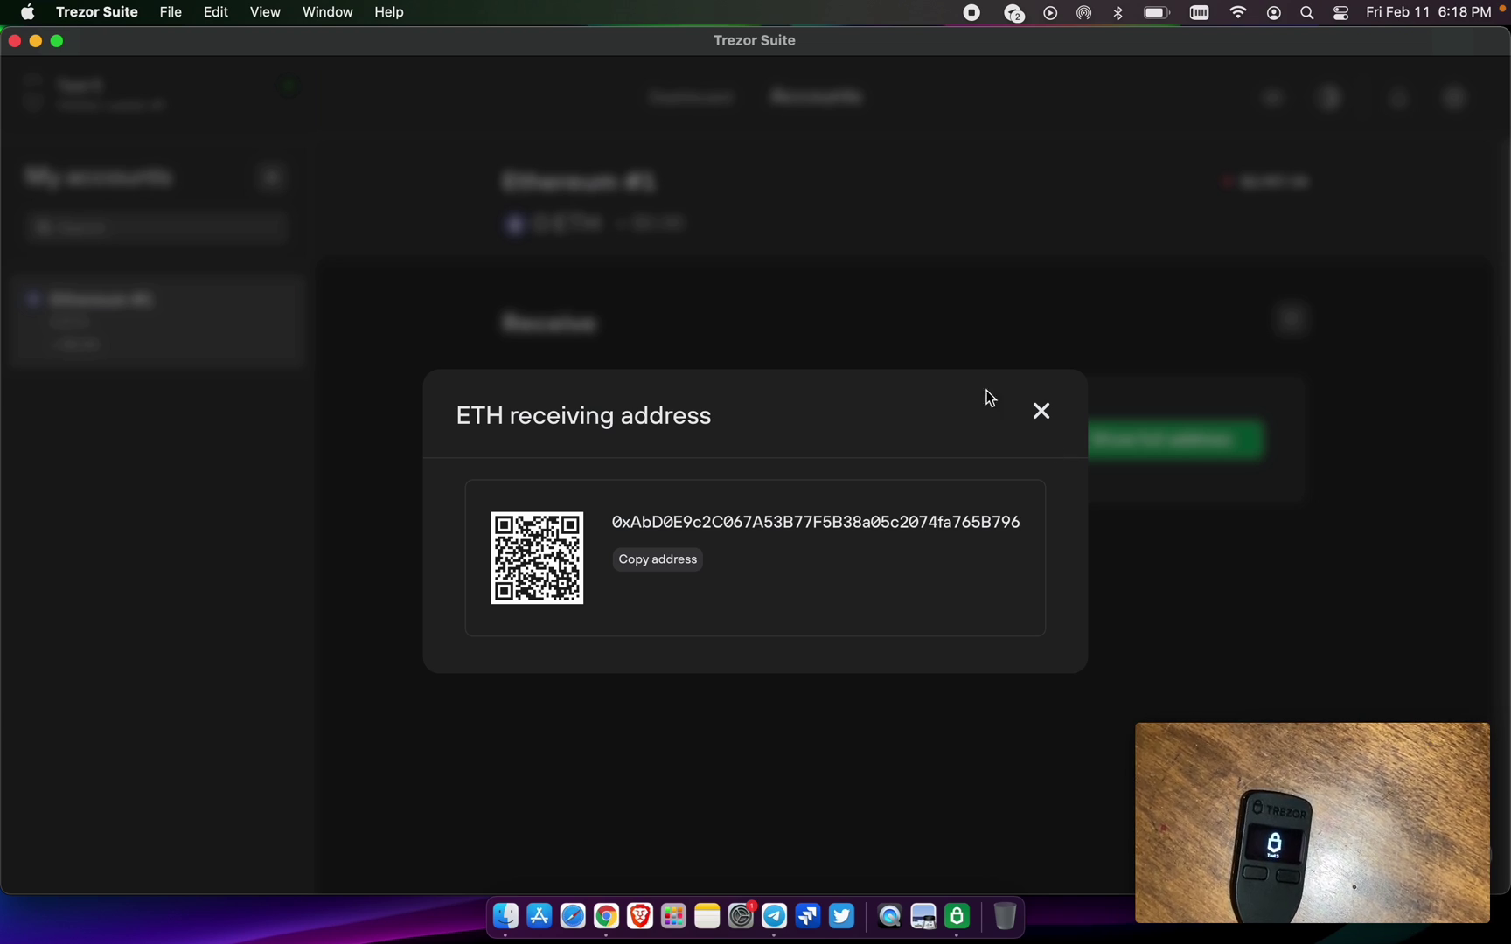
{"action": "left_click", "coordinate": [1038, 411]}
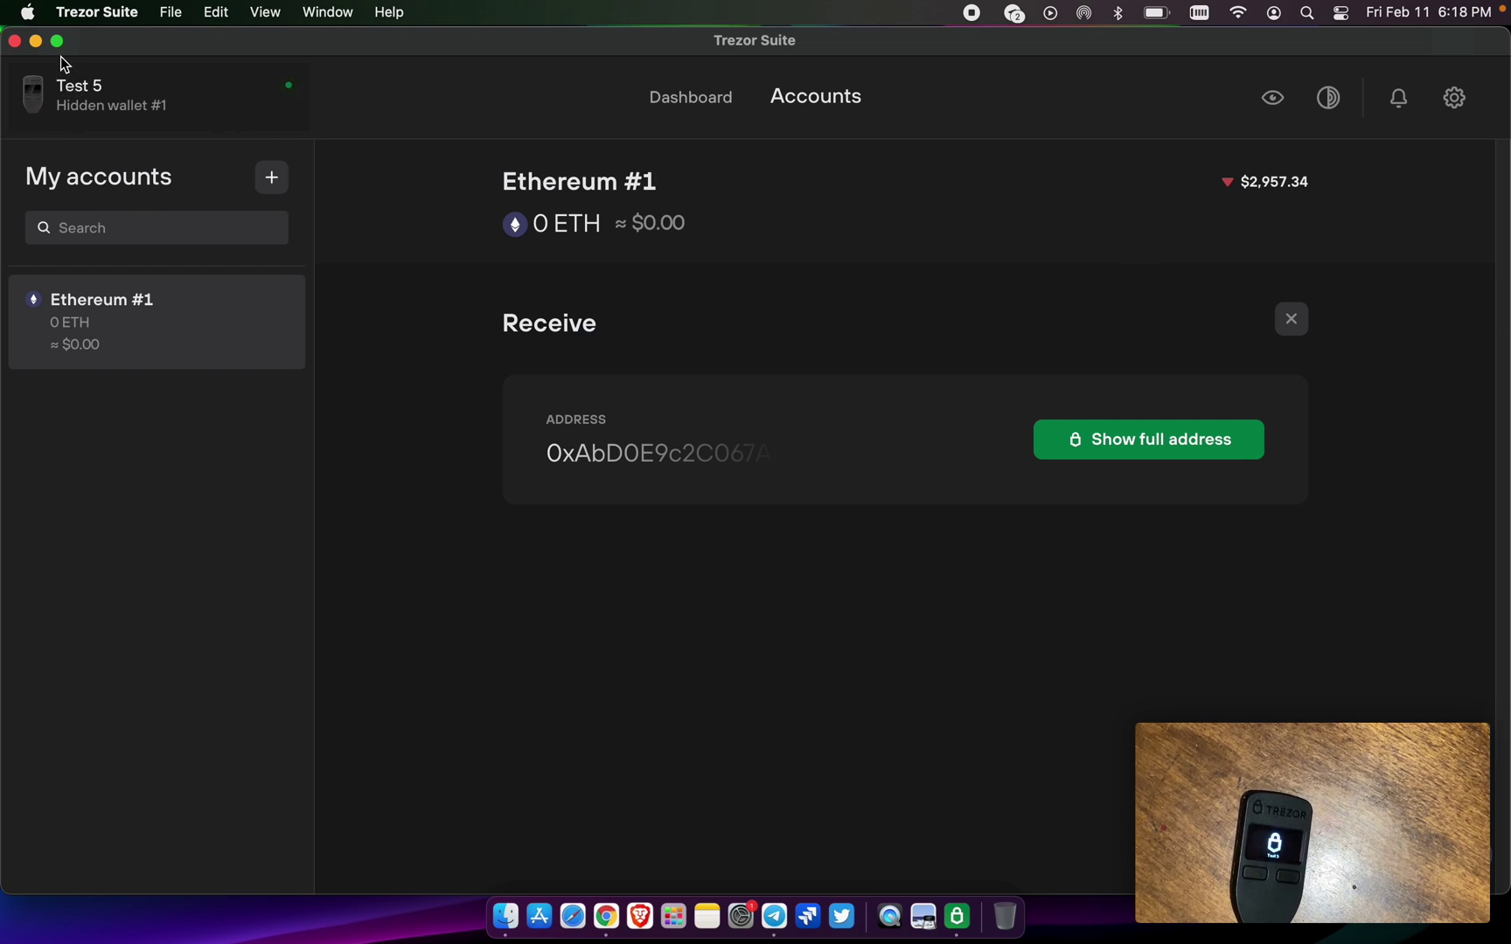
- Close Trezor Suite and Telegram, then bring up Chrome showing MetaMask Account 1
{"action": "left_click", "coordinate": [16, 41]}
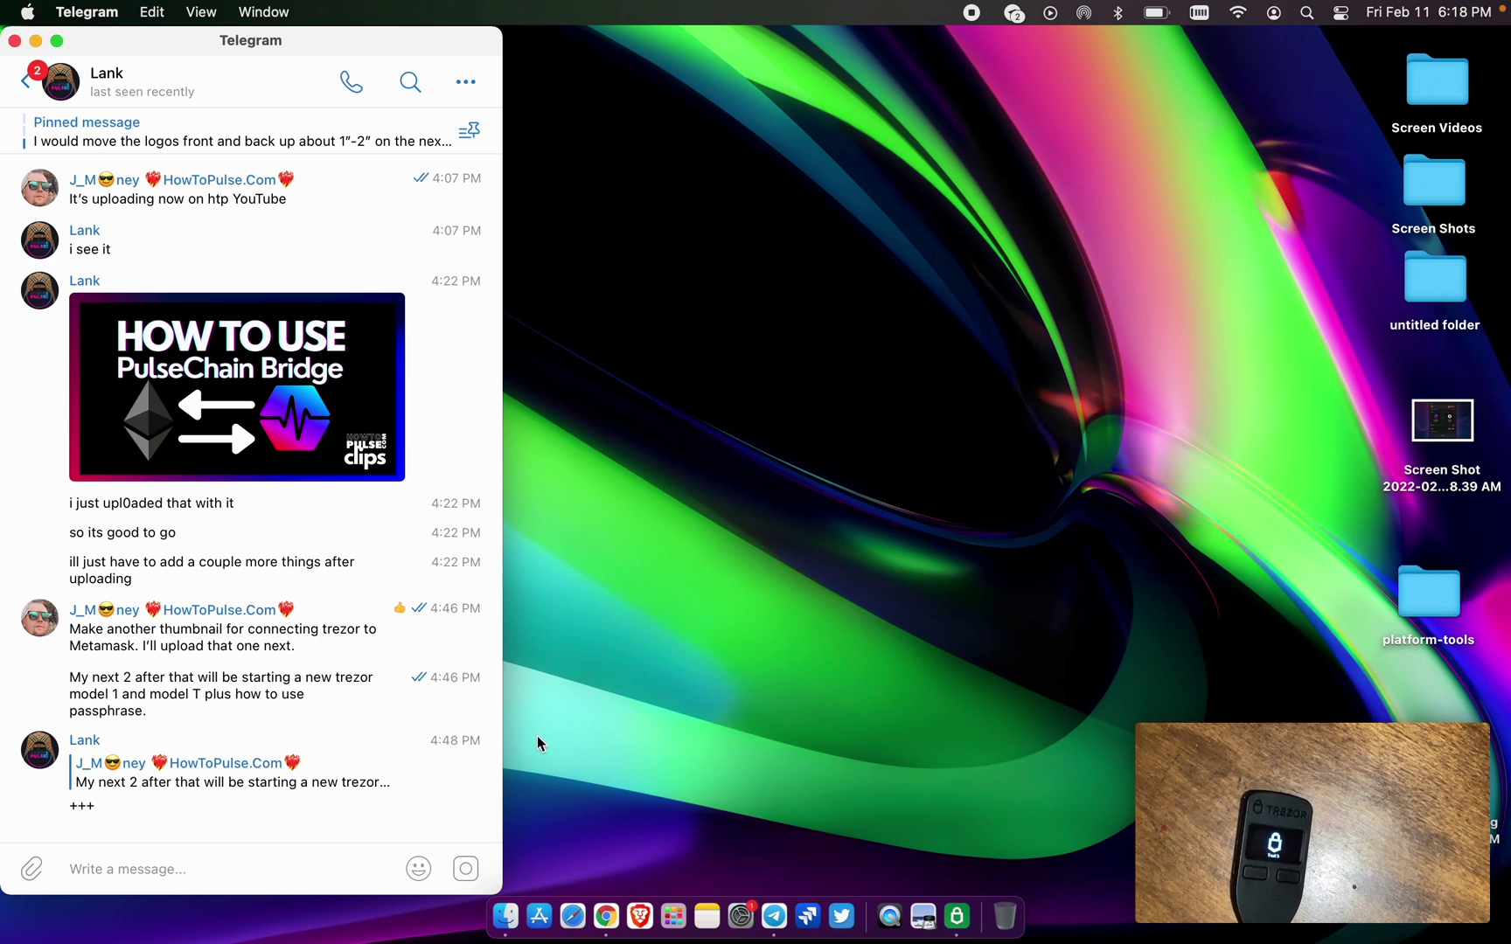
{"action": "left_click", "coordinate": [14, 40]}
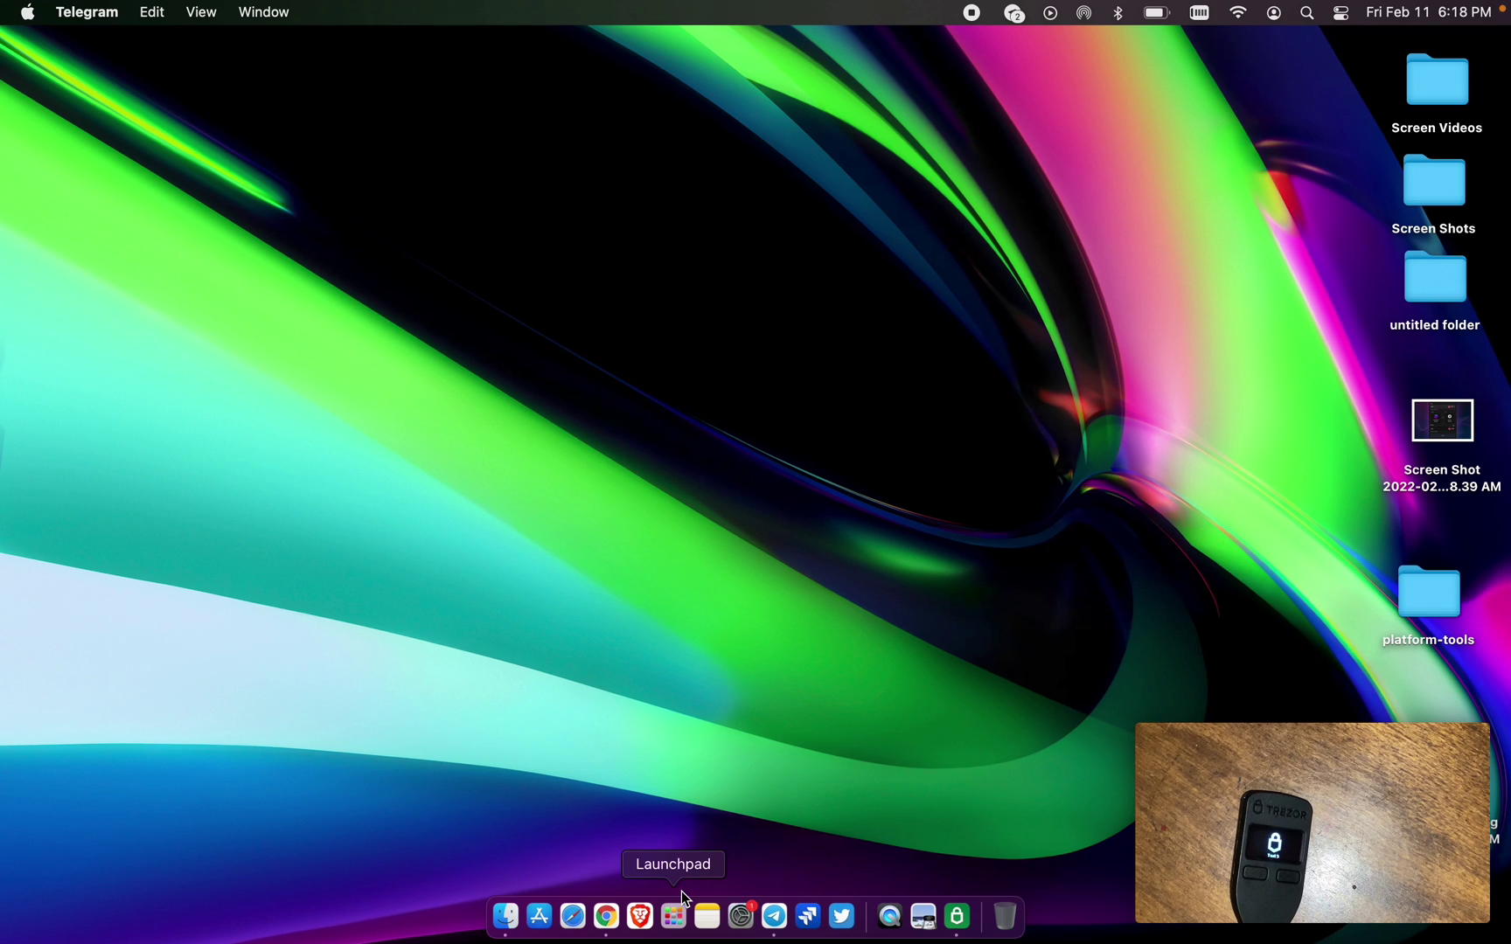
{"action": "left_click", "coordinate": [606, 915]}
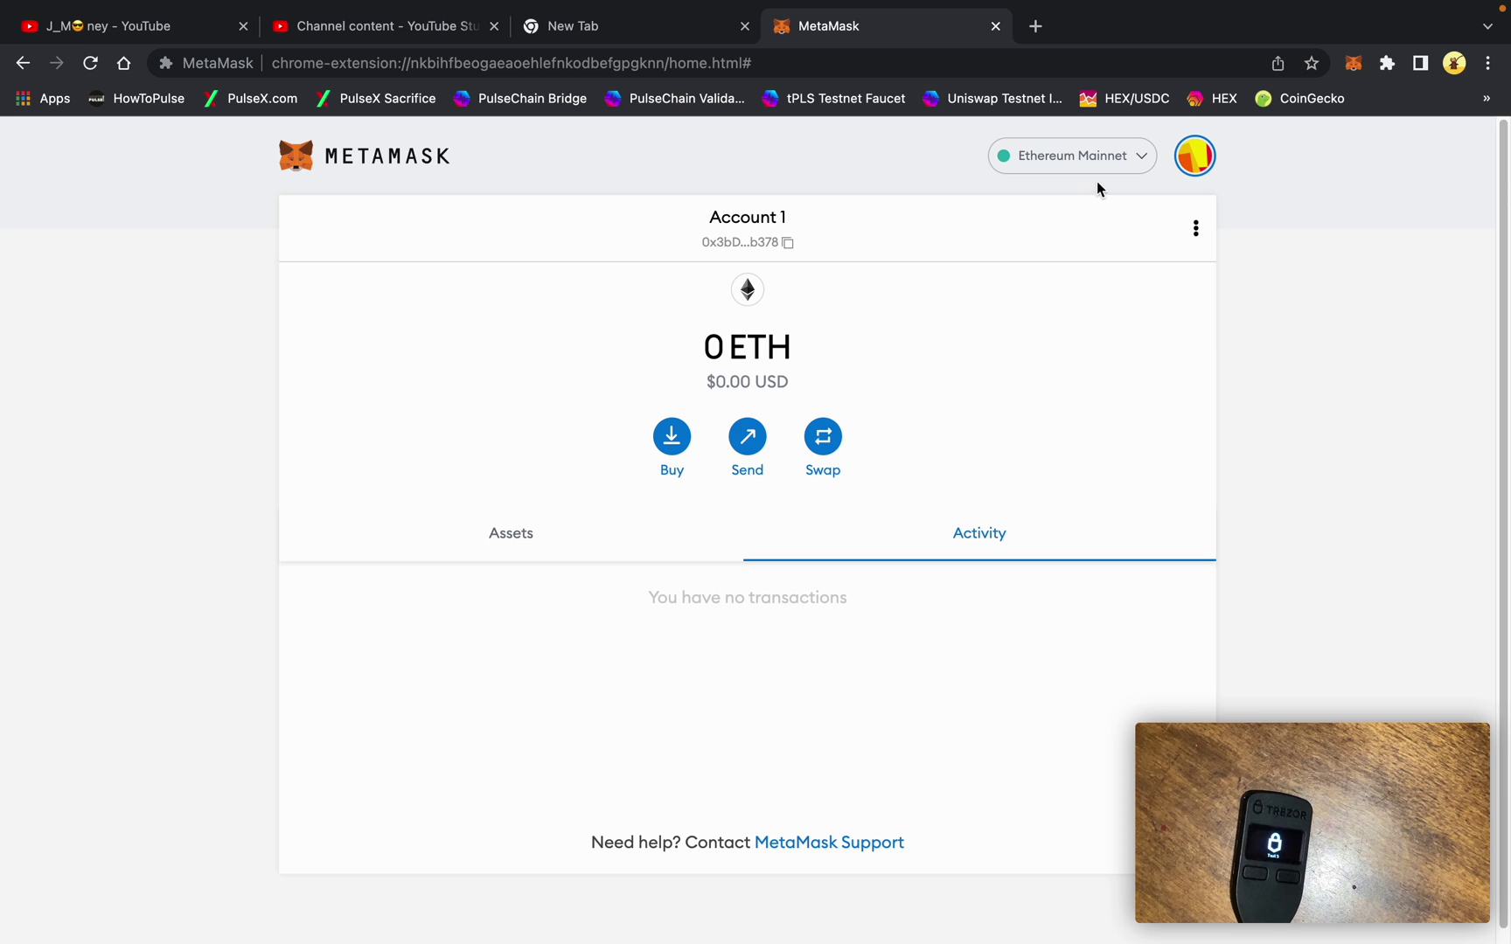
- Connect the Trezor as a MetaMask hardware wallet and import its account 1 as 'Trezor 1'
{"action": "left_click", "coordinate": [1188, 166]}
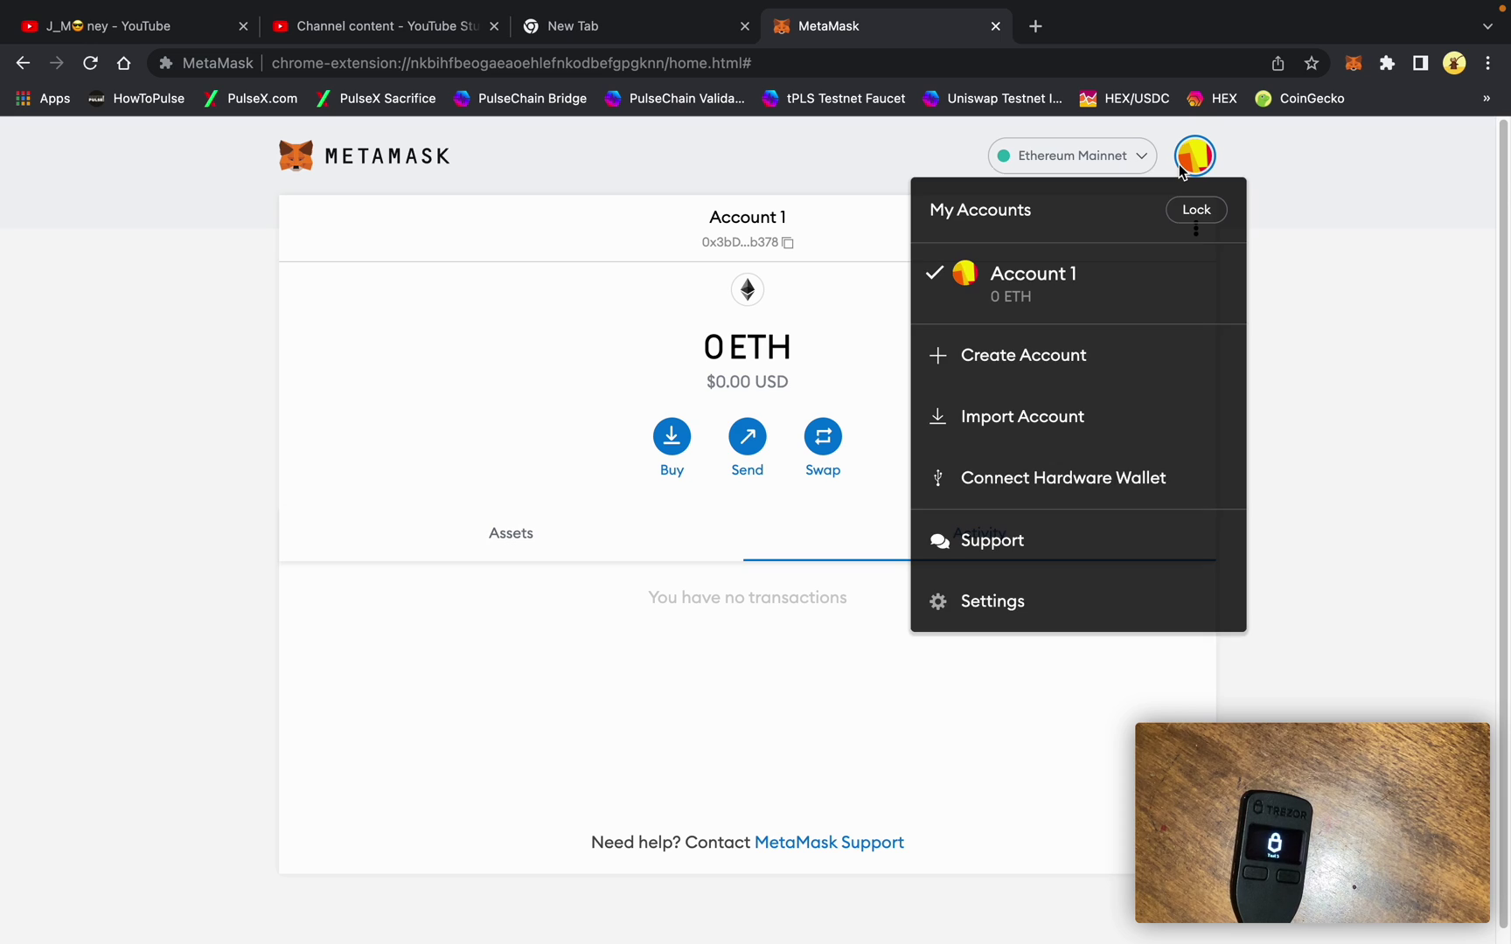
{"action": "left_click", "coordinate": [1095, 492]}
{"action": "left_click", "coordinate": [890, 398]}
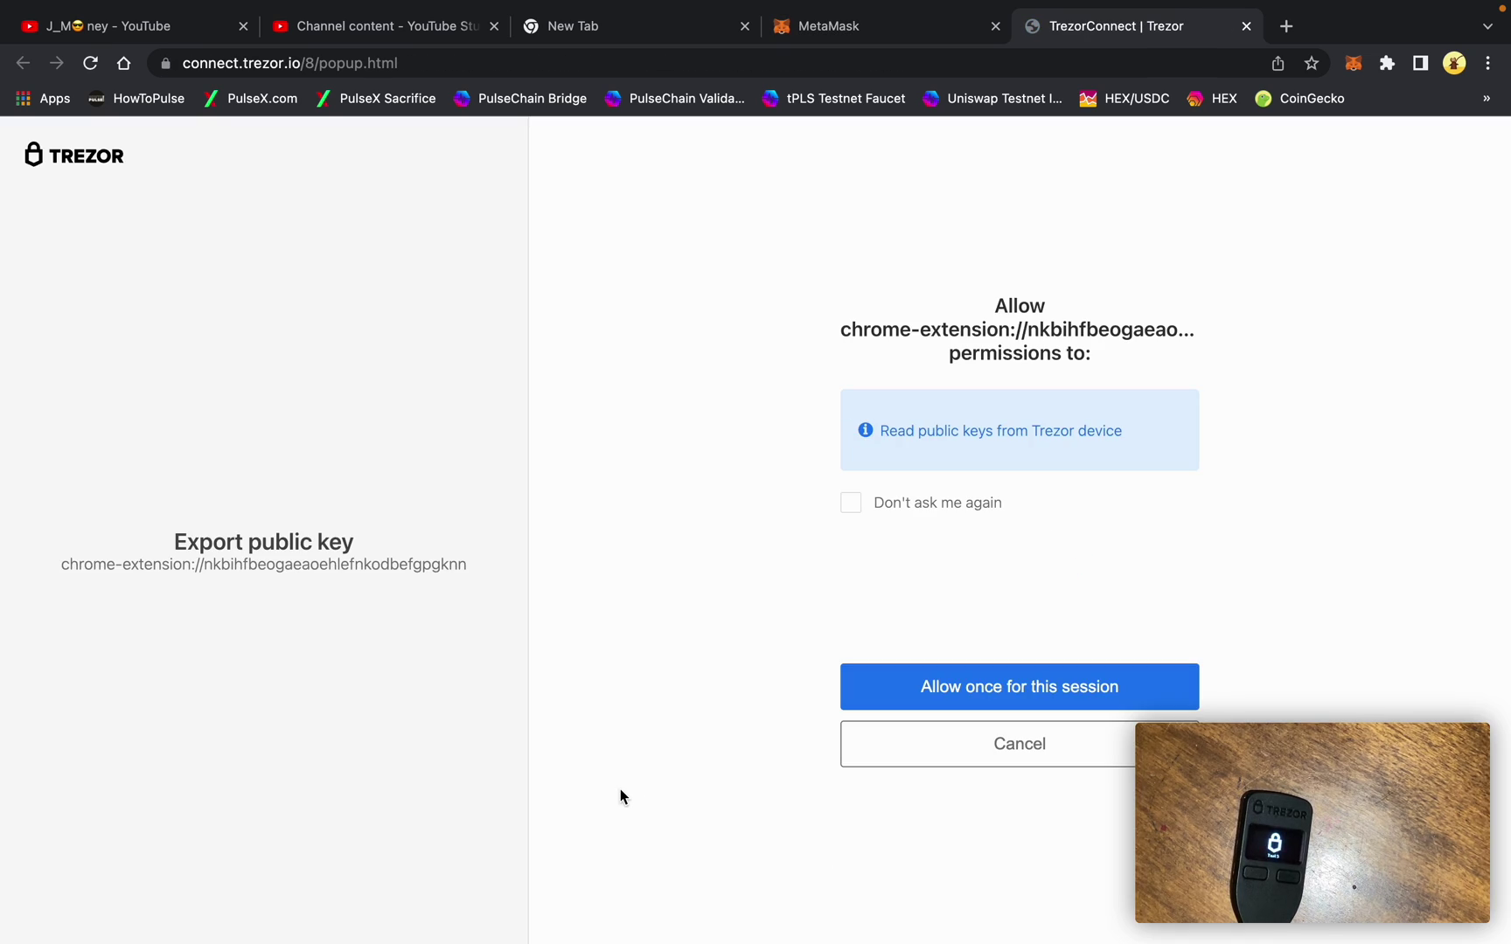
{"action": "left_click", "coordinate": [899, 691]}
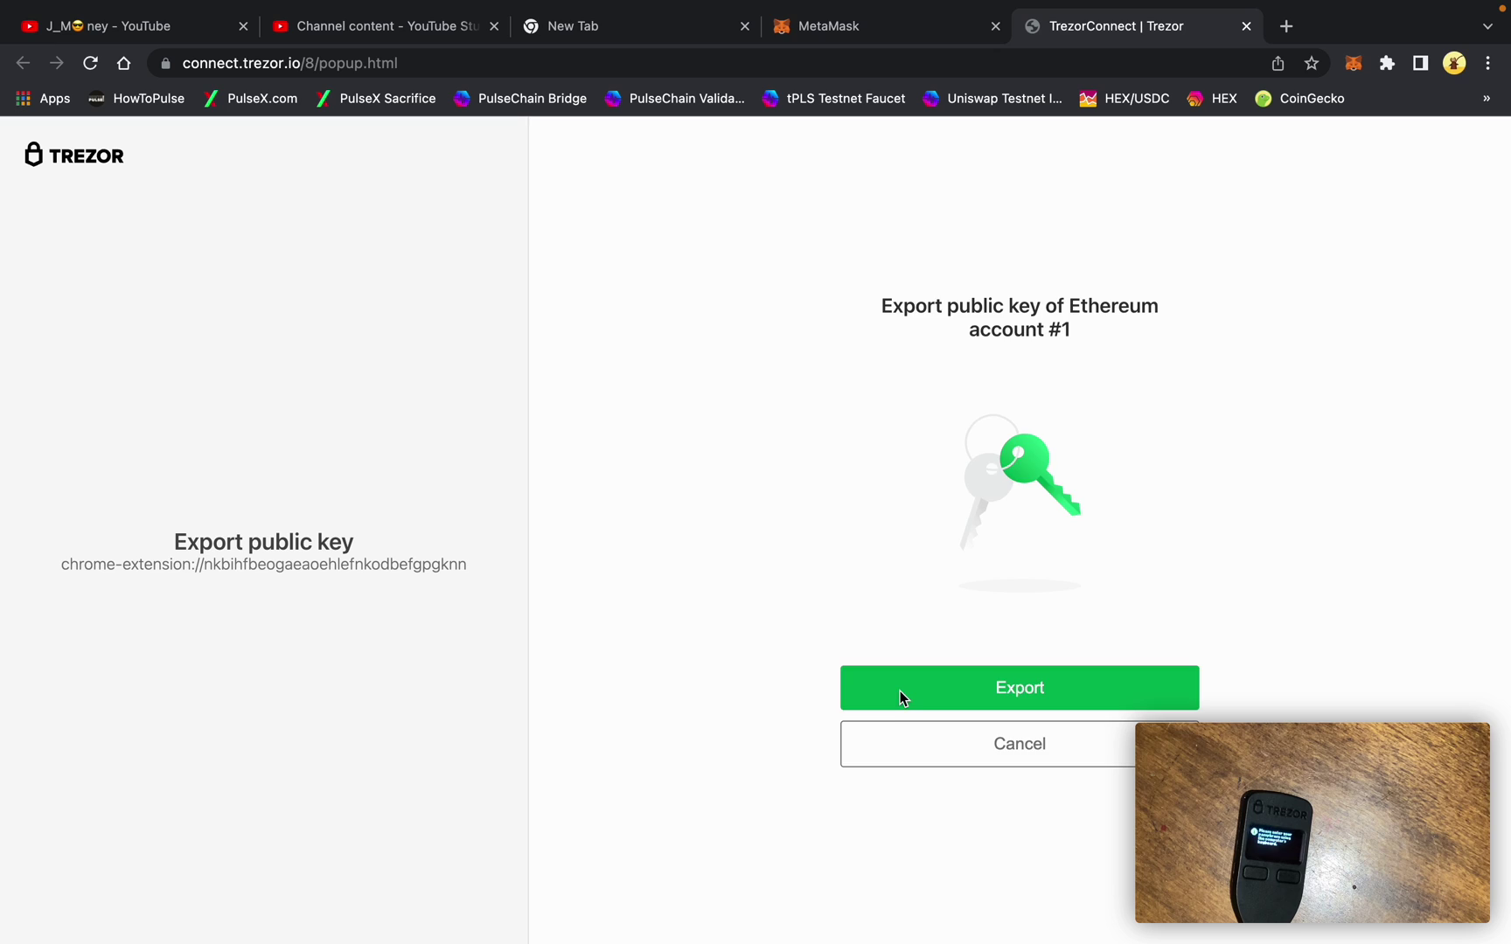
{"action": "left_click", "coordinate": [900, 690]}
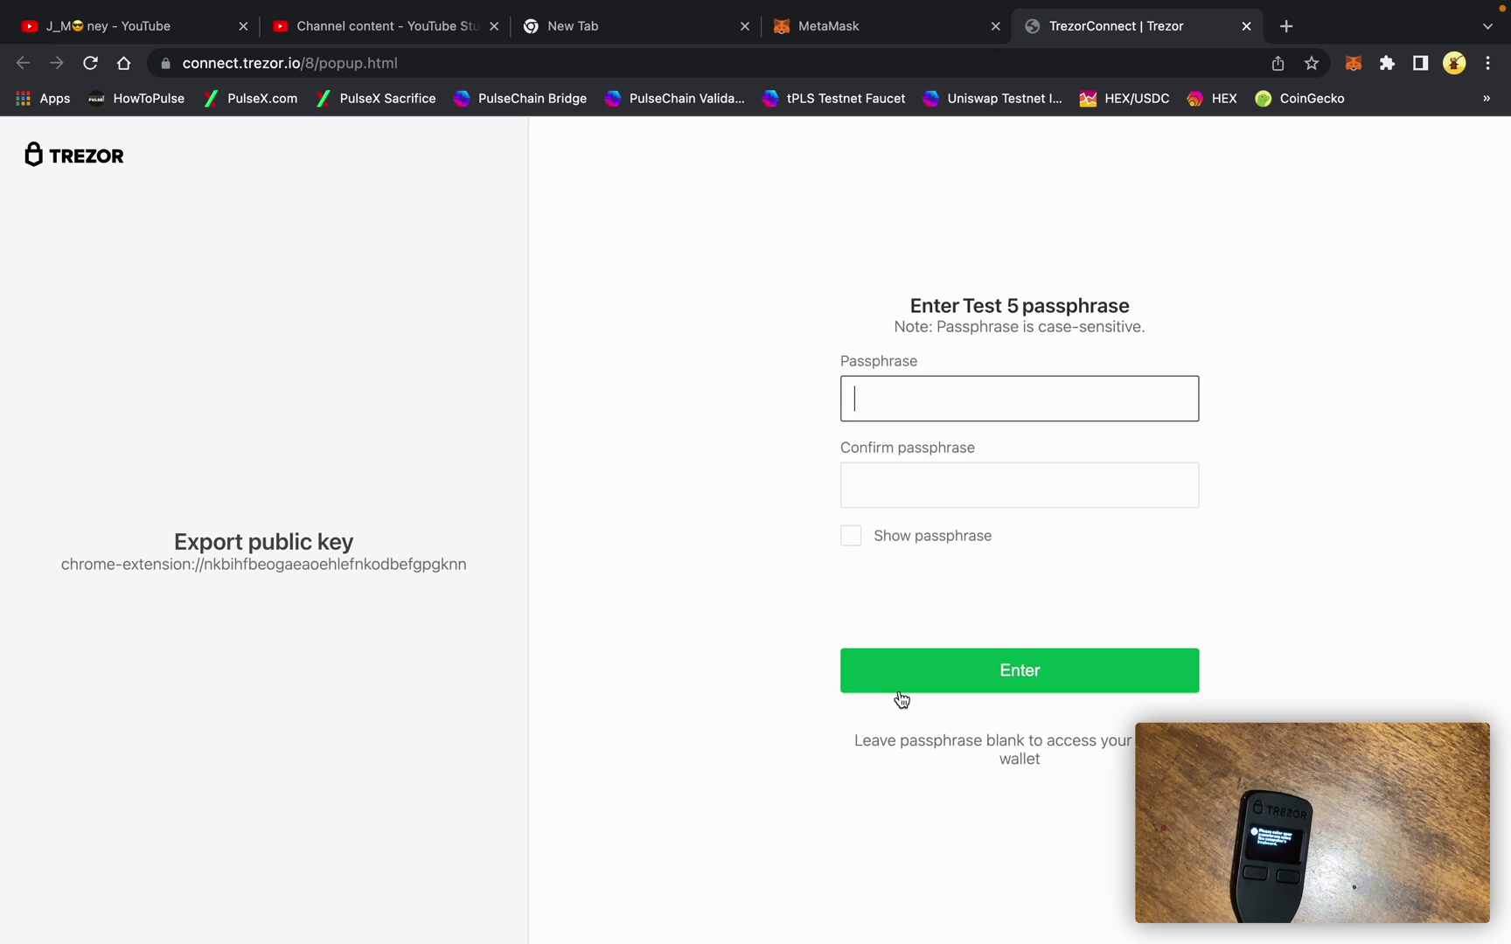
{"action": "left_click", "coordinate": [959, 684]}
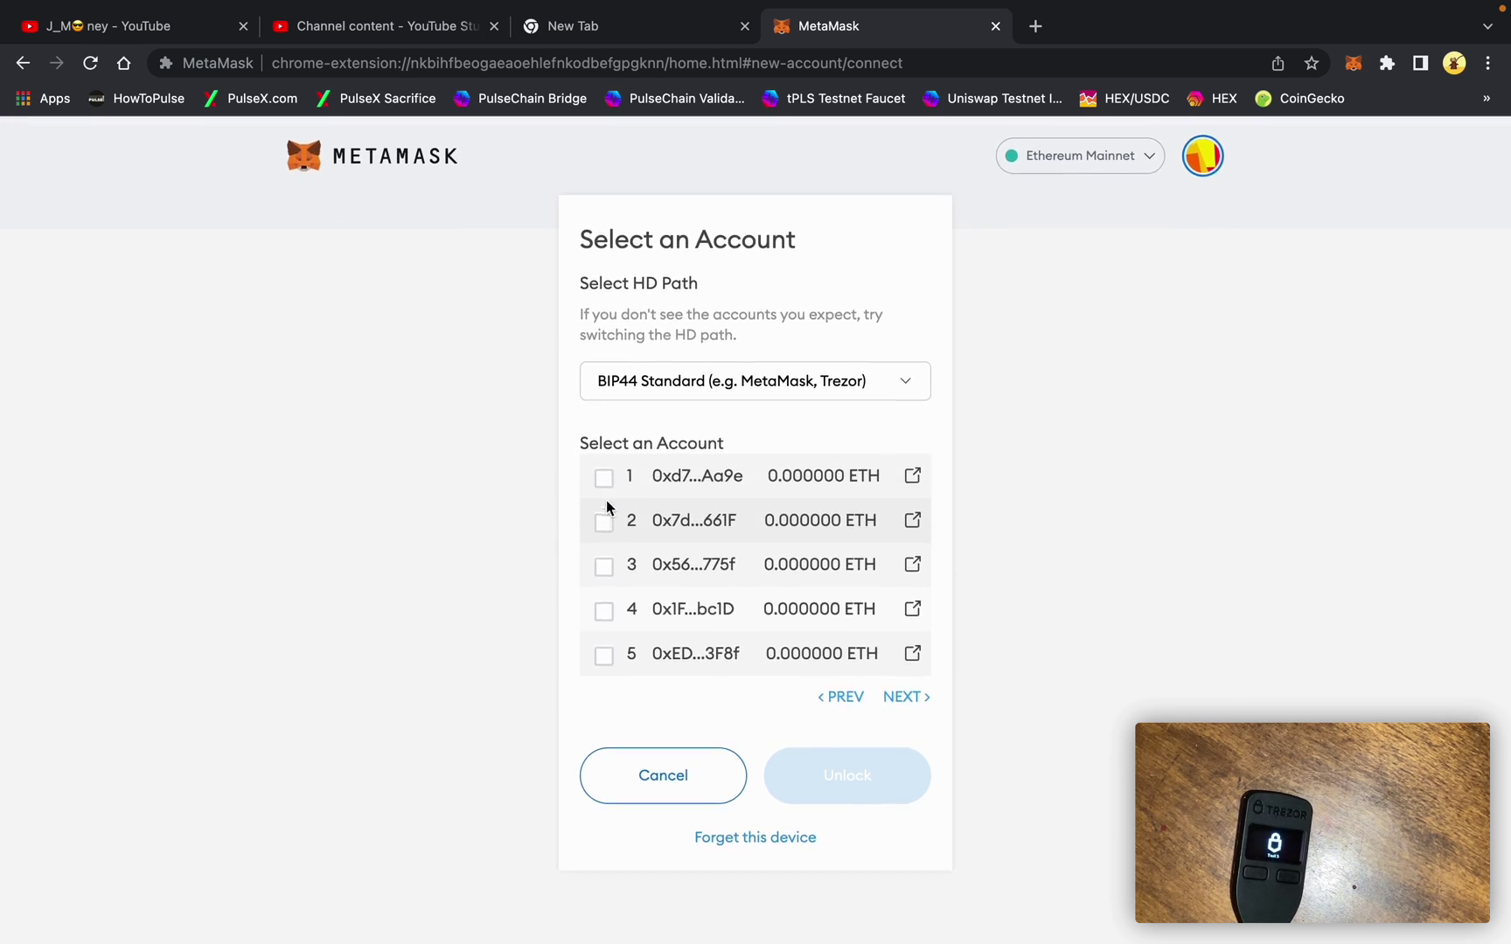
{"action": "left_click", "coordinate": [605, 480]}
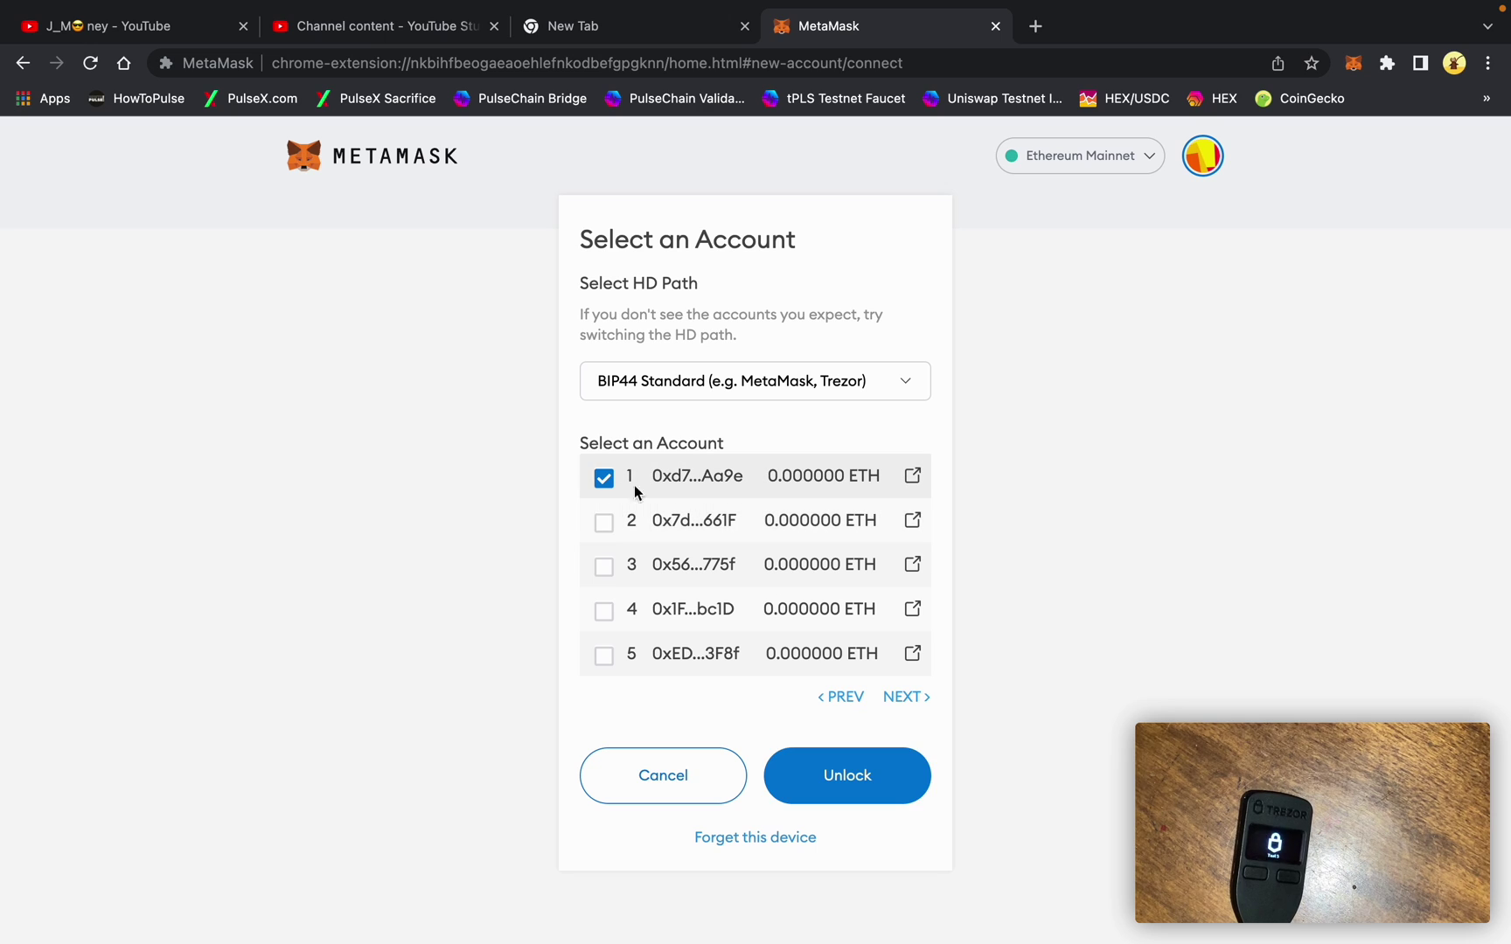
{"action": "left_click", "coordinate": [847, 778]}
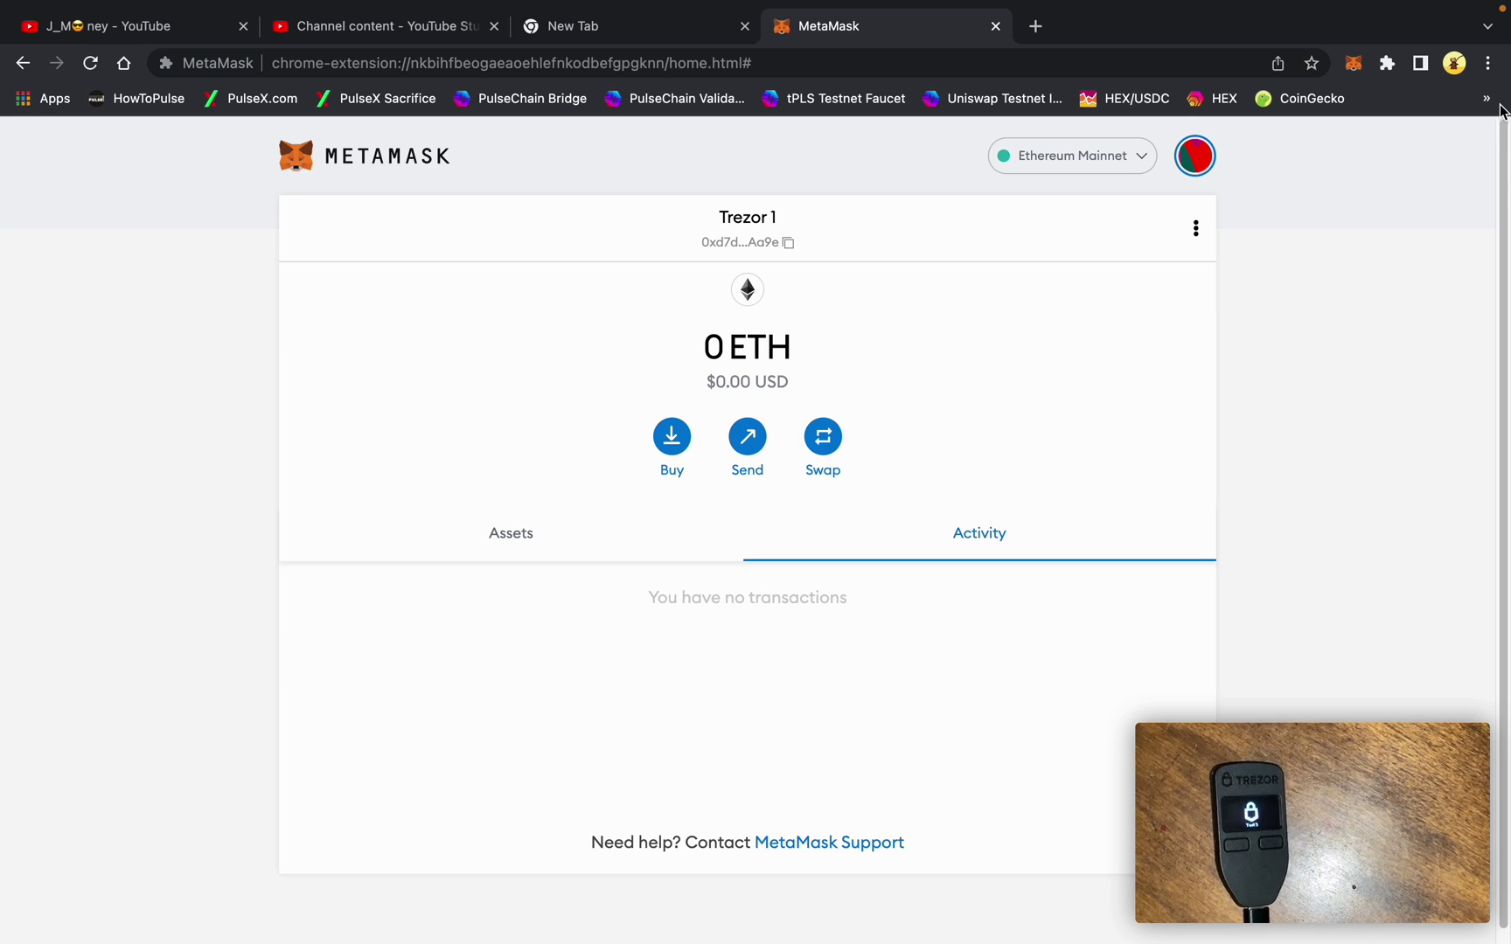
- Lock MetaMask and unlock it again with the wallet password
{"action": "left_click", "coordinate": [1200, 165]}
{"action": "left_click", "coordinate": [1198, 209]}
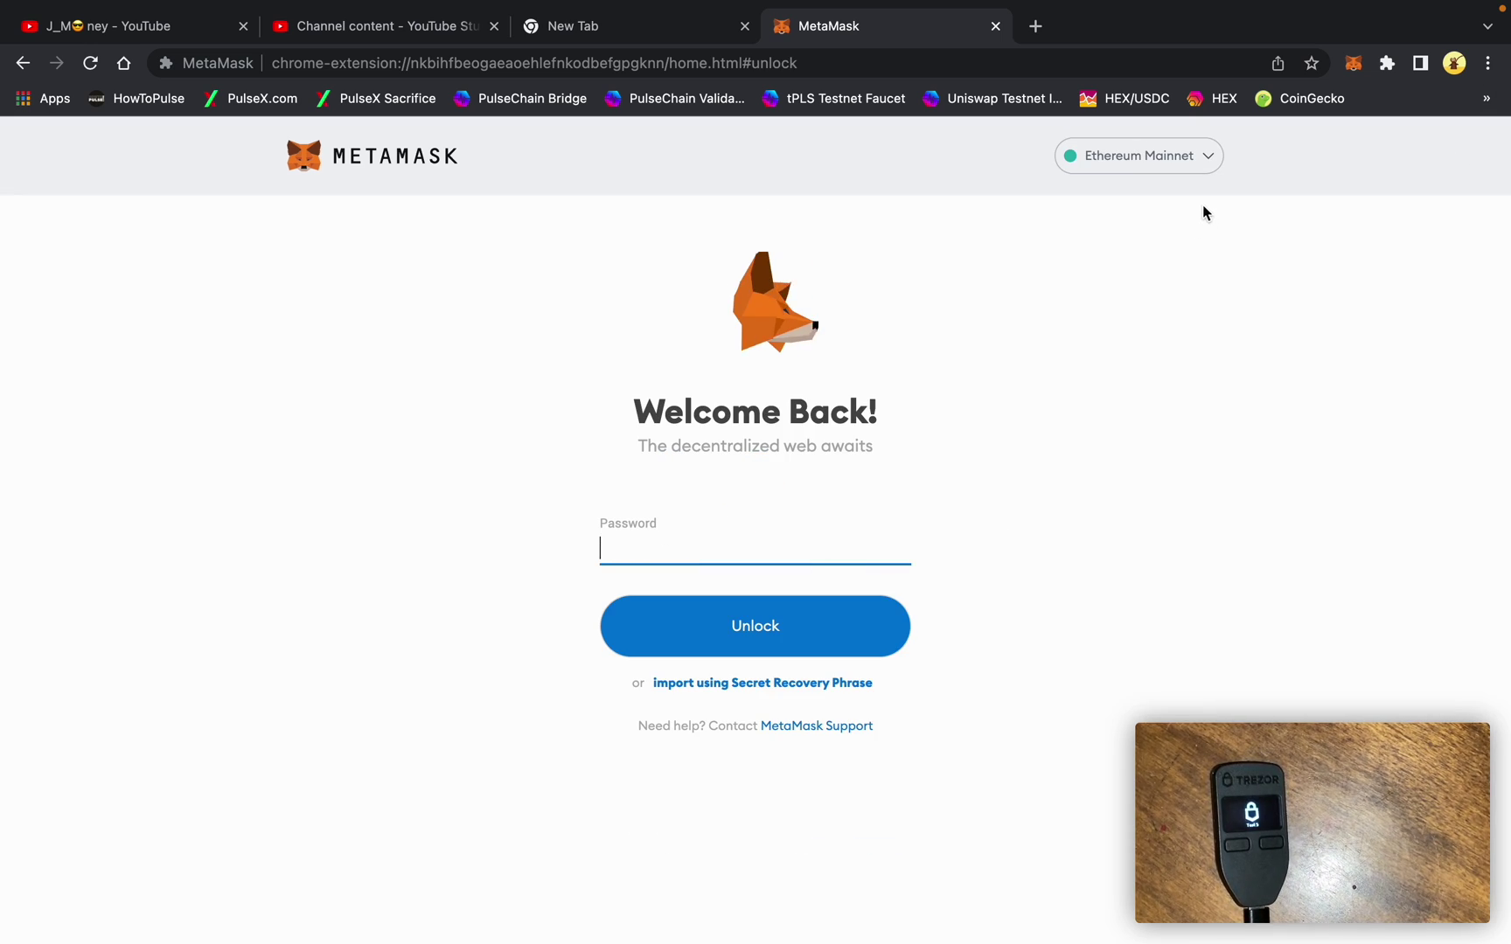
{"action": "type", "text": "••"}
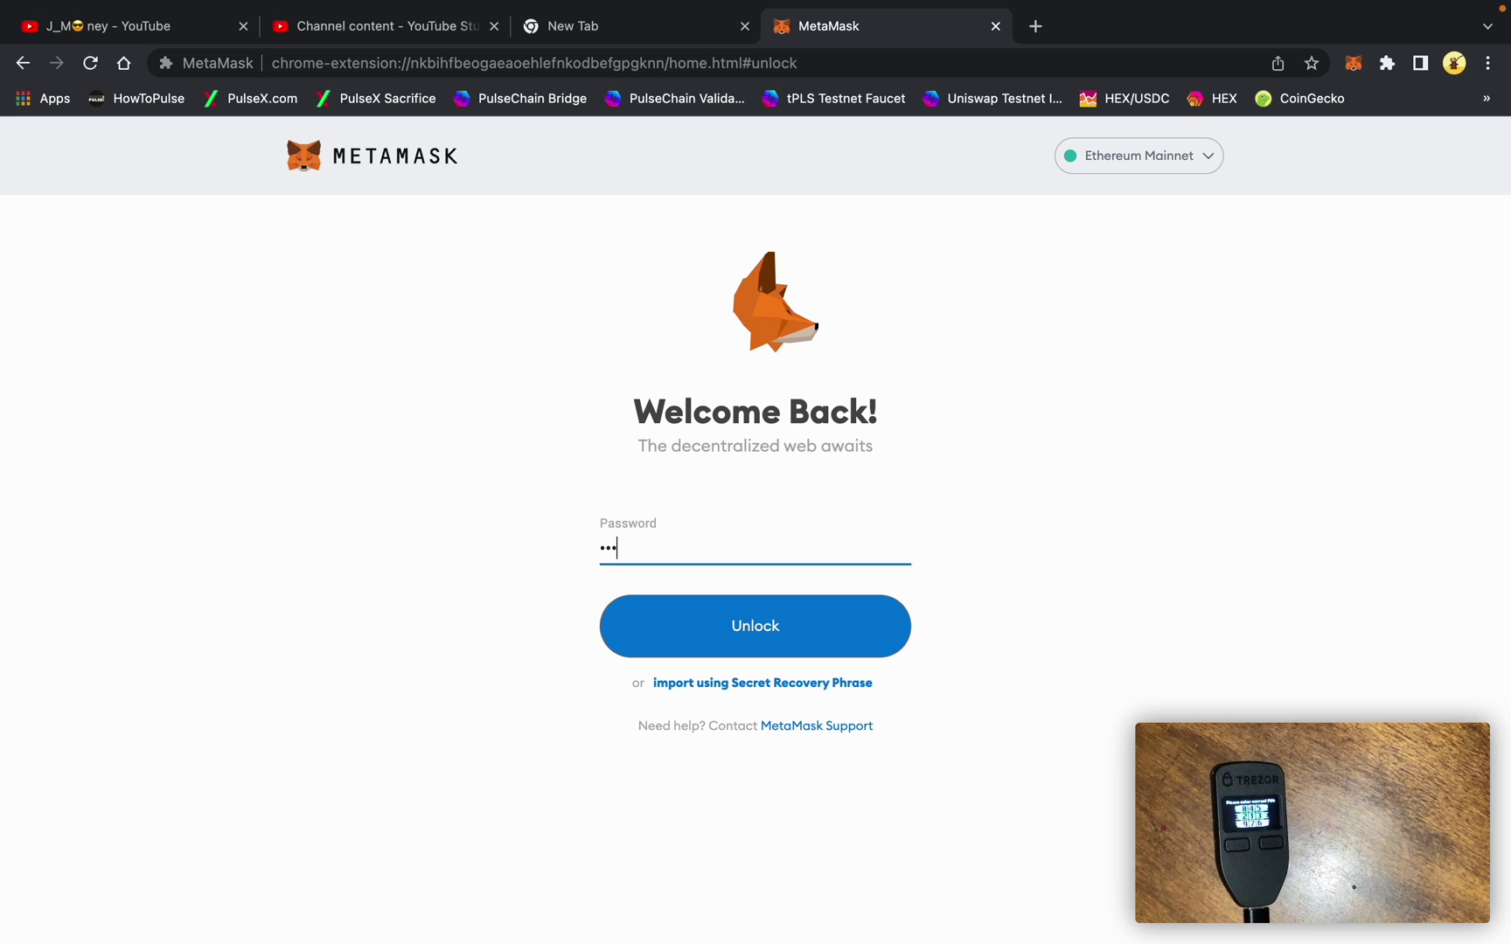
{"action": "key", "text": "Return"}
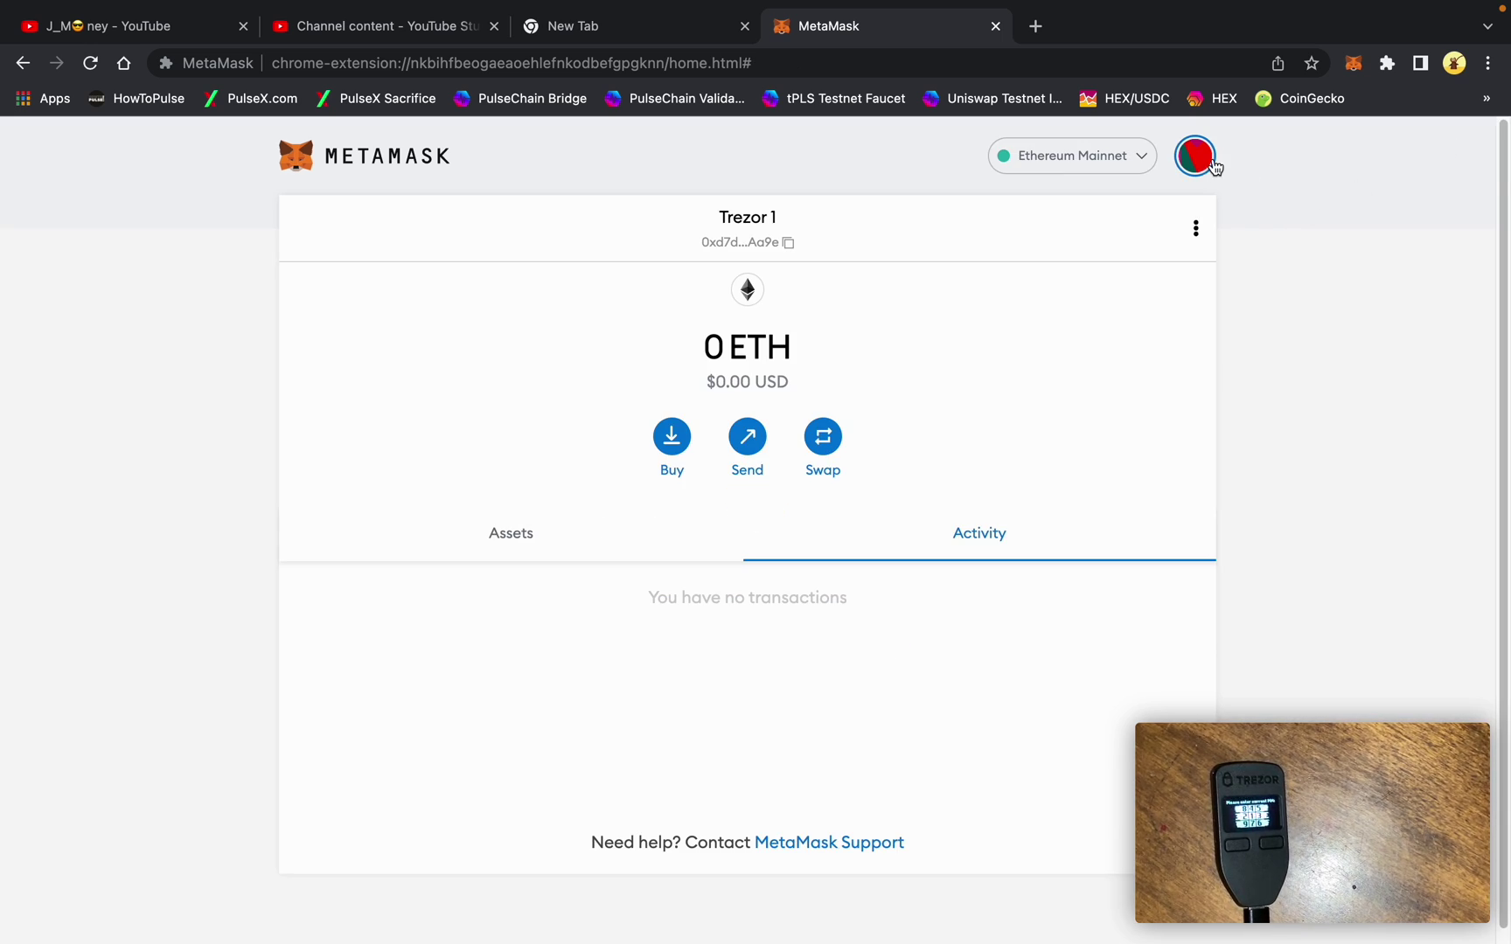
- Begin a second hardware wallet connection in MetaMask, choosing Trezor
{"action": "left_click", "coordinate": [1195, 158]}
{"action": "left_click", "coordinate": [1120, 560]}
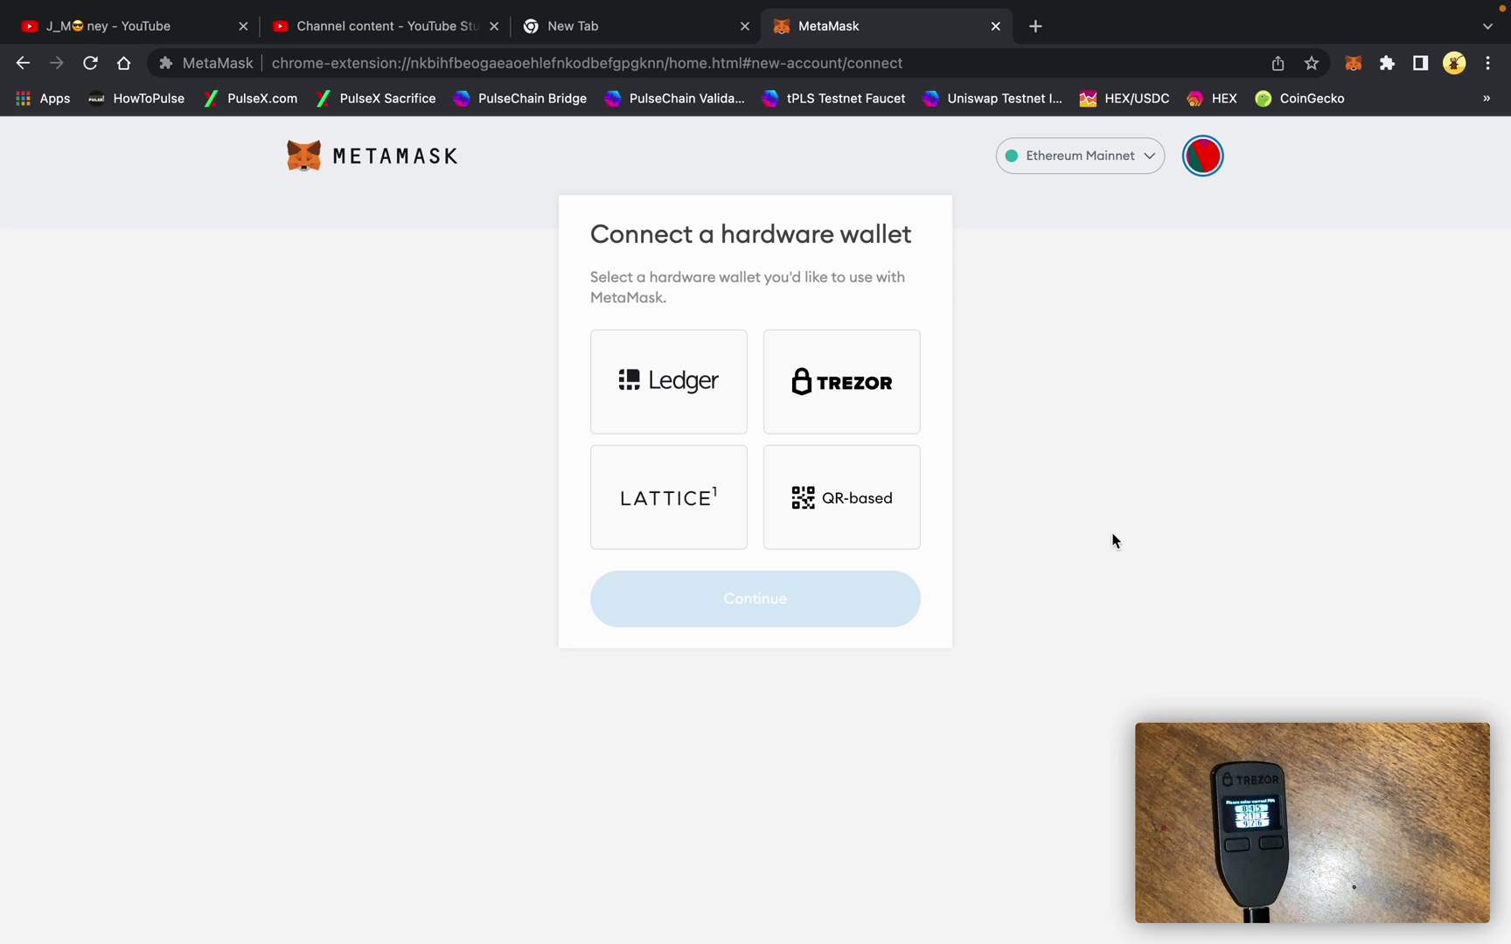
{"action": "left_click", "coordinate": [885, 416]}
- Allow Trezor Connect for this session, export Ethereum account #1's public key, and enter the 4-digit PIN
{"action": "left_click", "coordinate": [806, 845]}
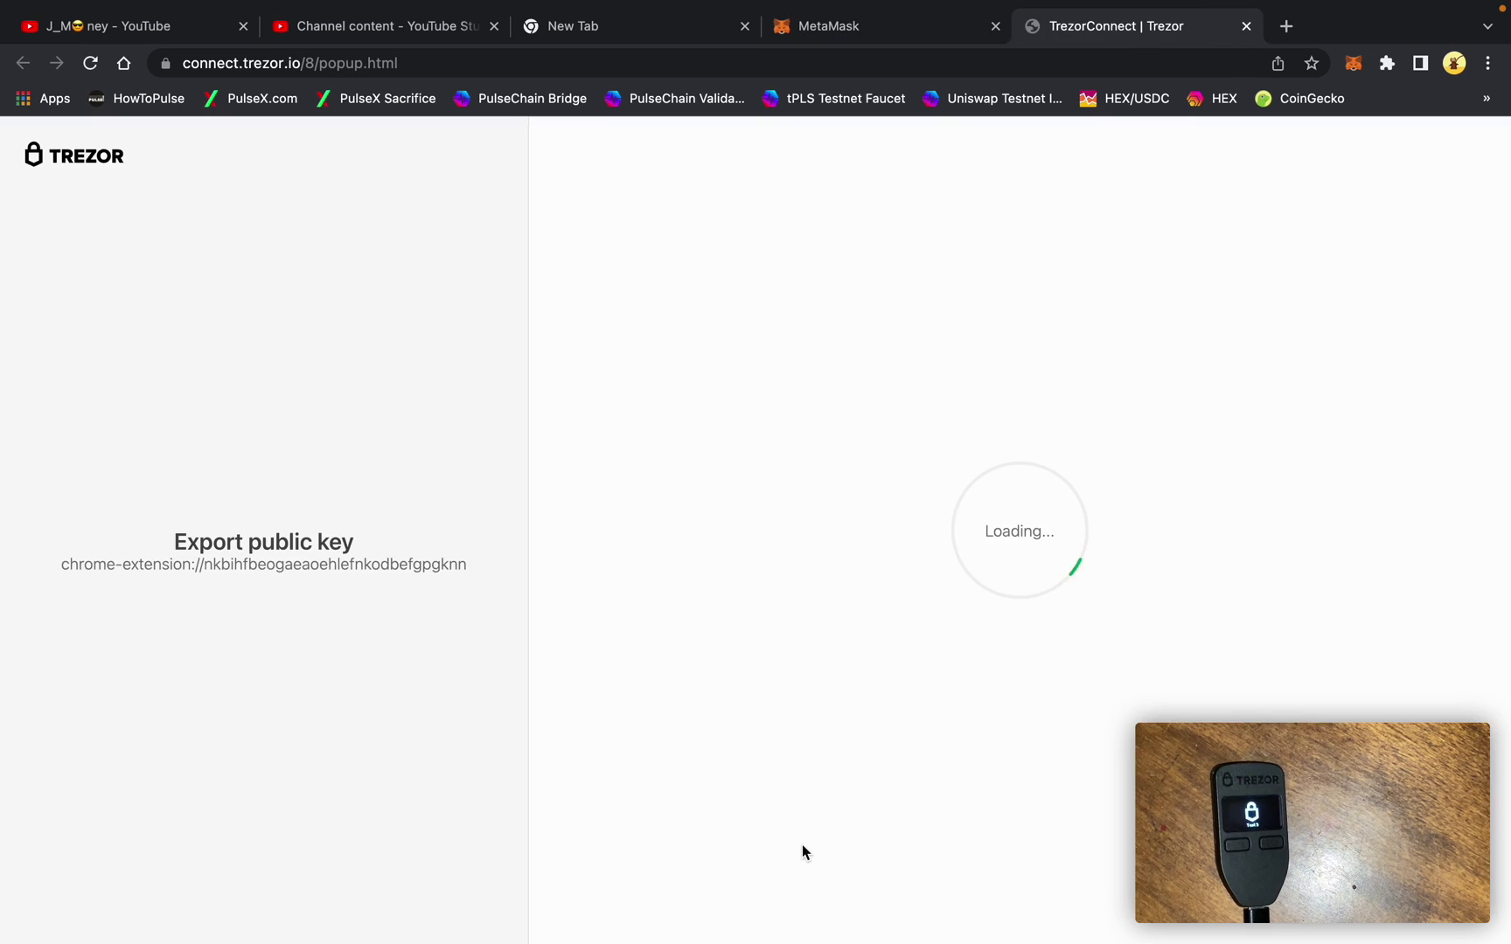
{"action": "left_click", "coordinate": [968, 695]}
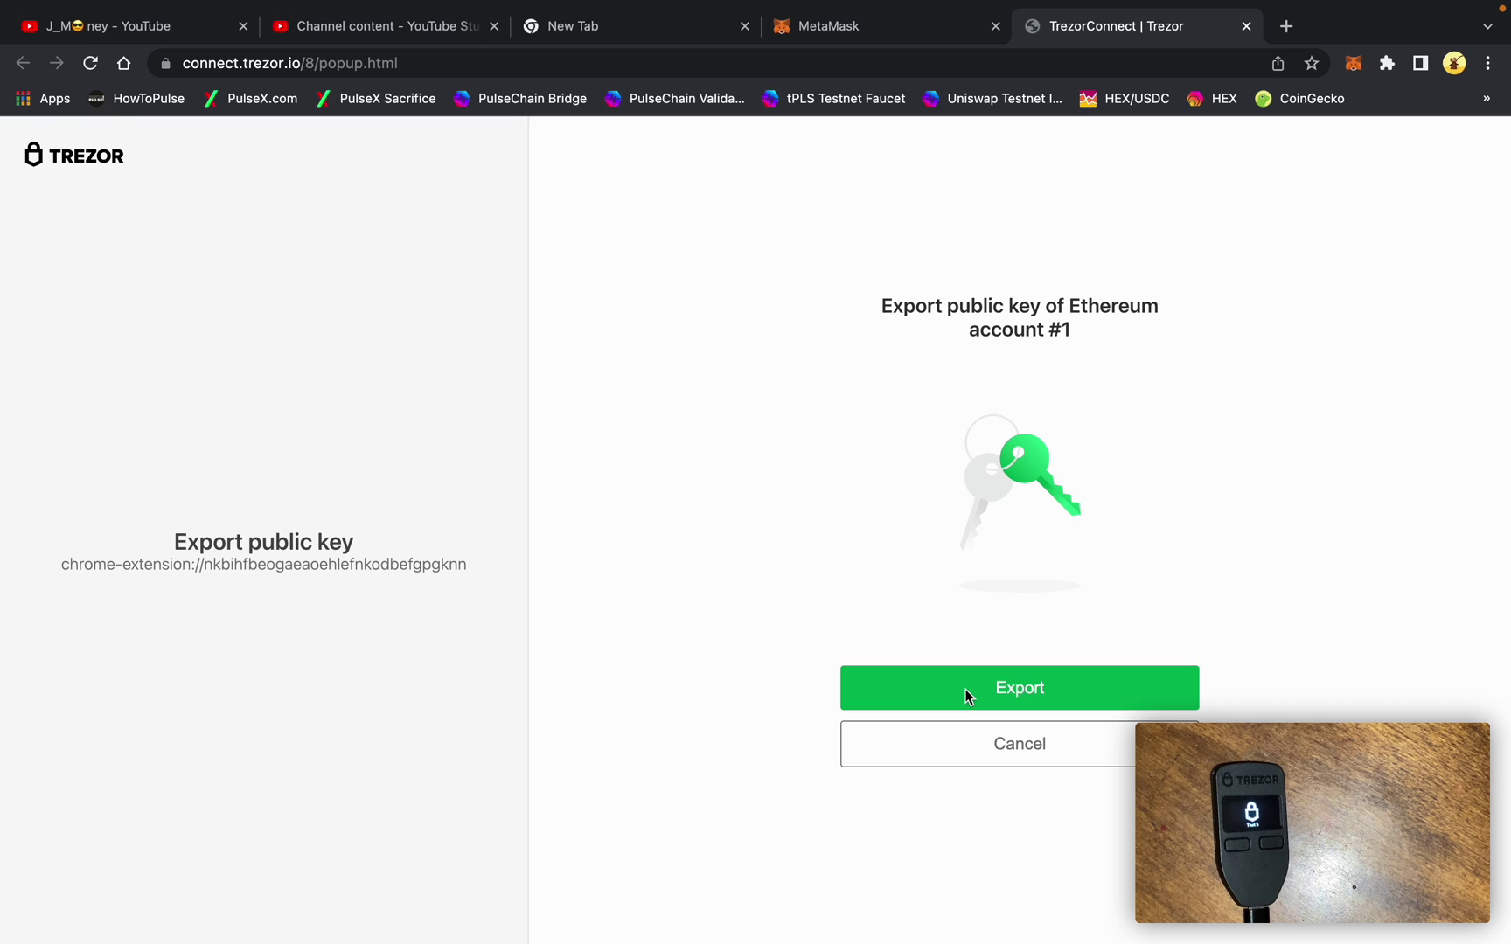
{"action": "left_click", "coordinate": [965, 689]}
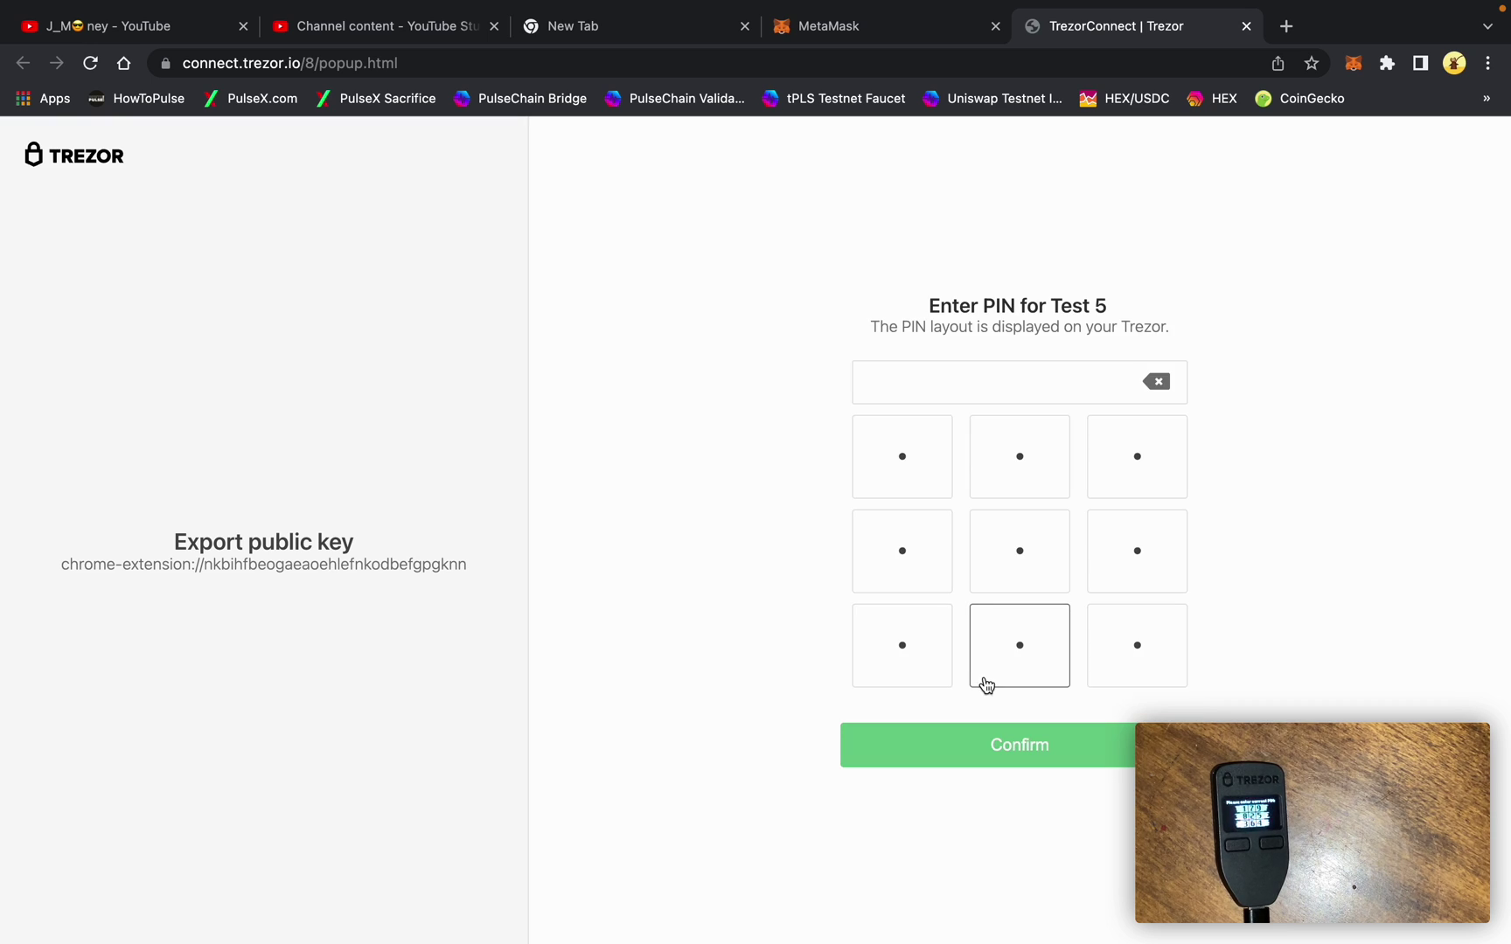
{"action": "left_click", "coordinate": [913, 473]}
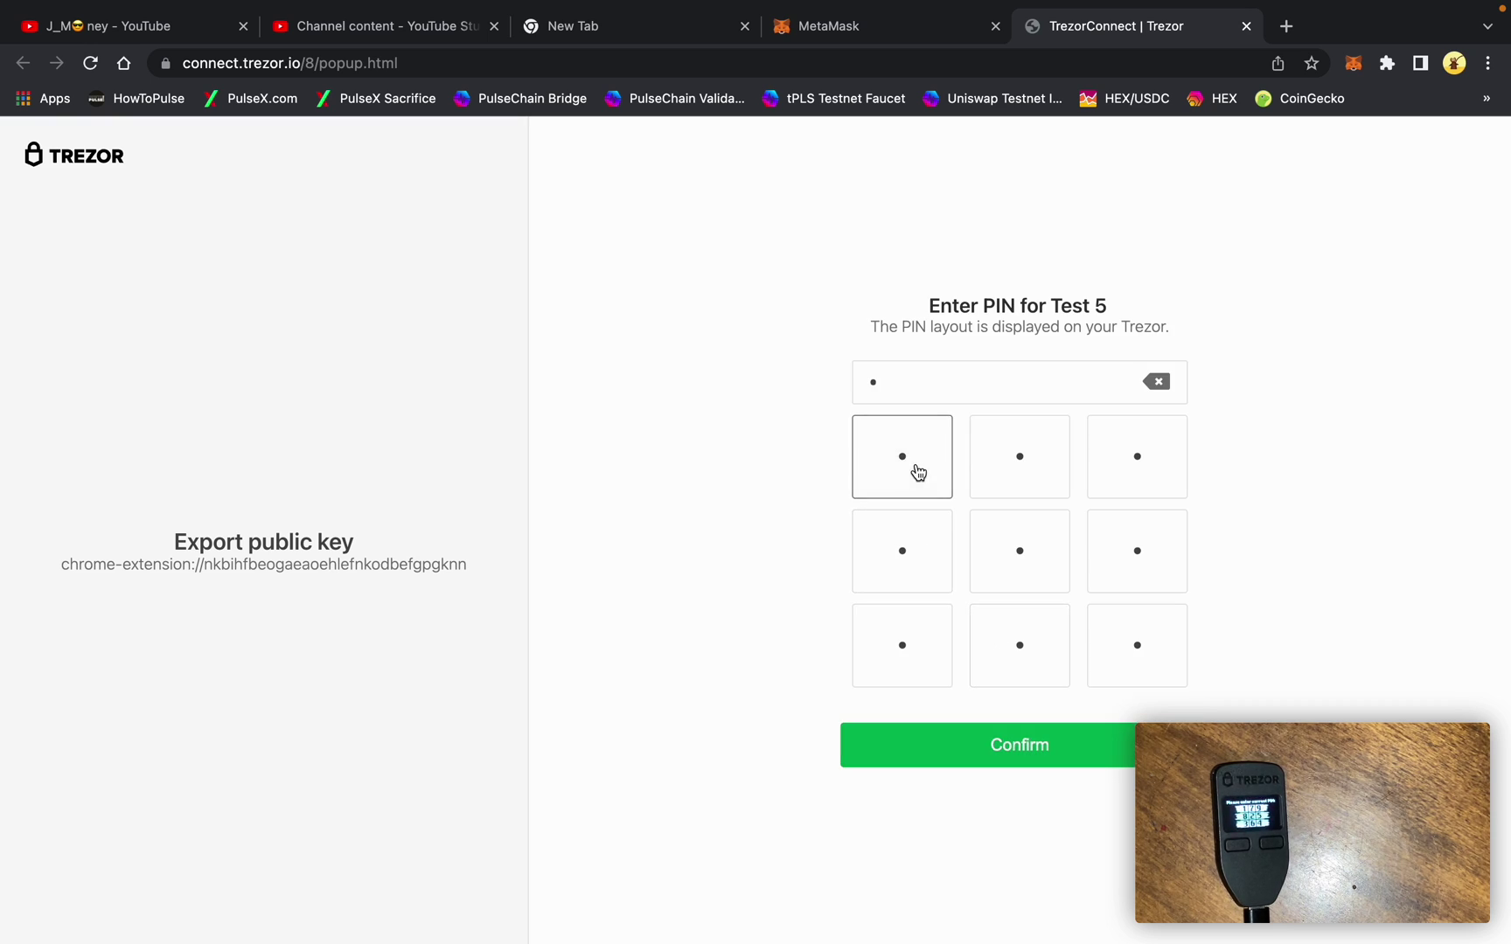
{"action": "left_click", "coordinate": [1005, 570]}
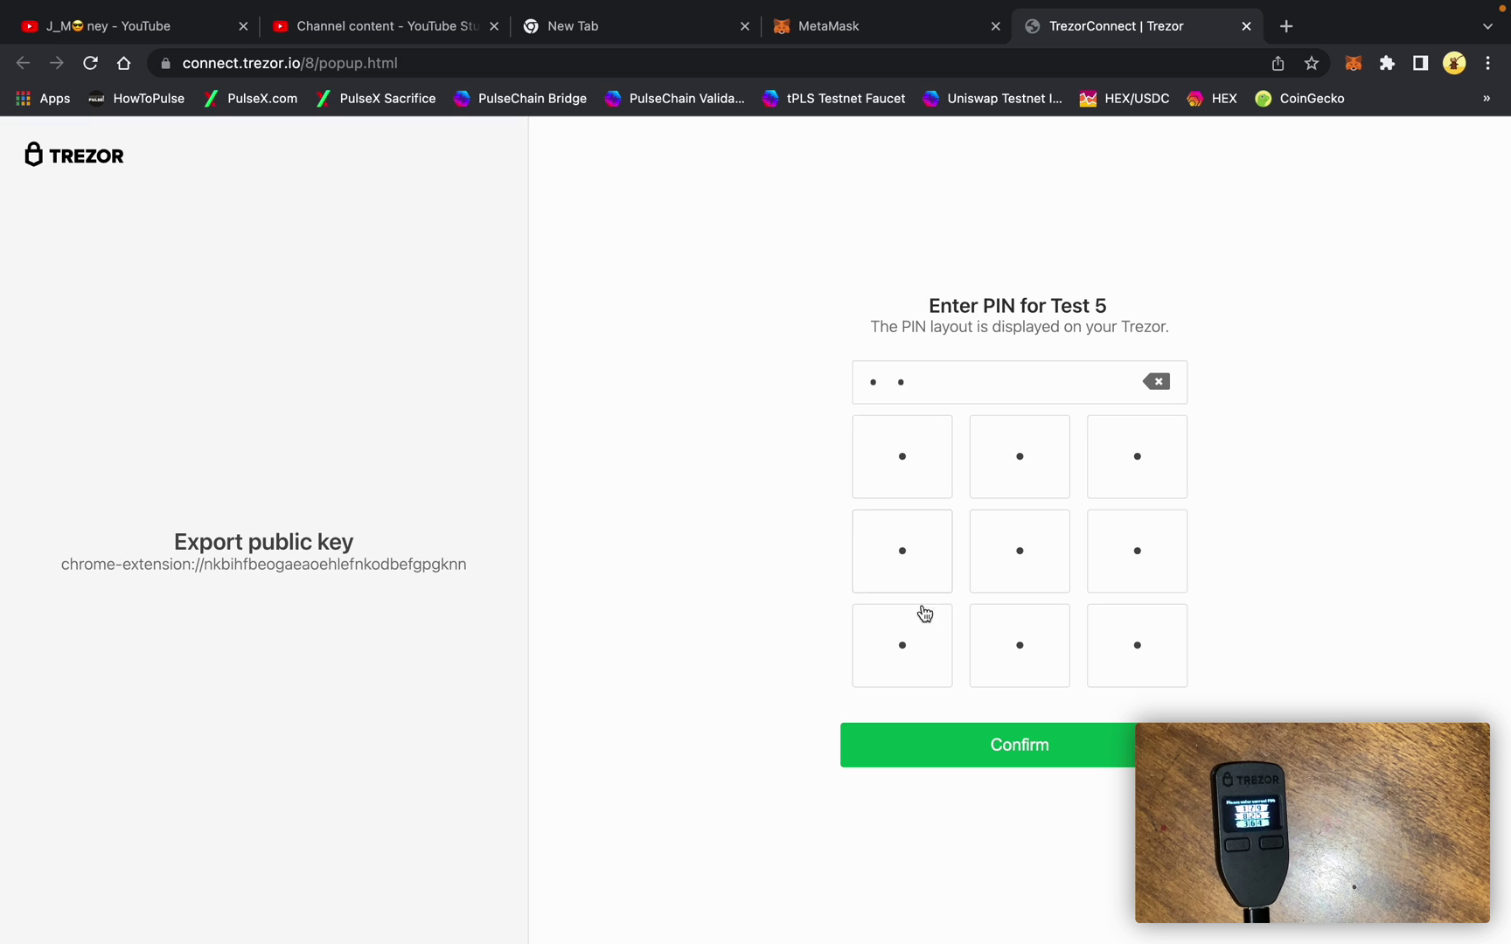
{"action": "left_click", "coordinate": [918, 633]}
{"action": "left_click", "coordinate": [1120, 649]}
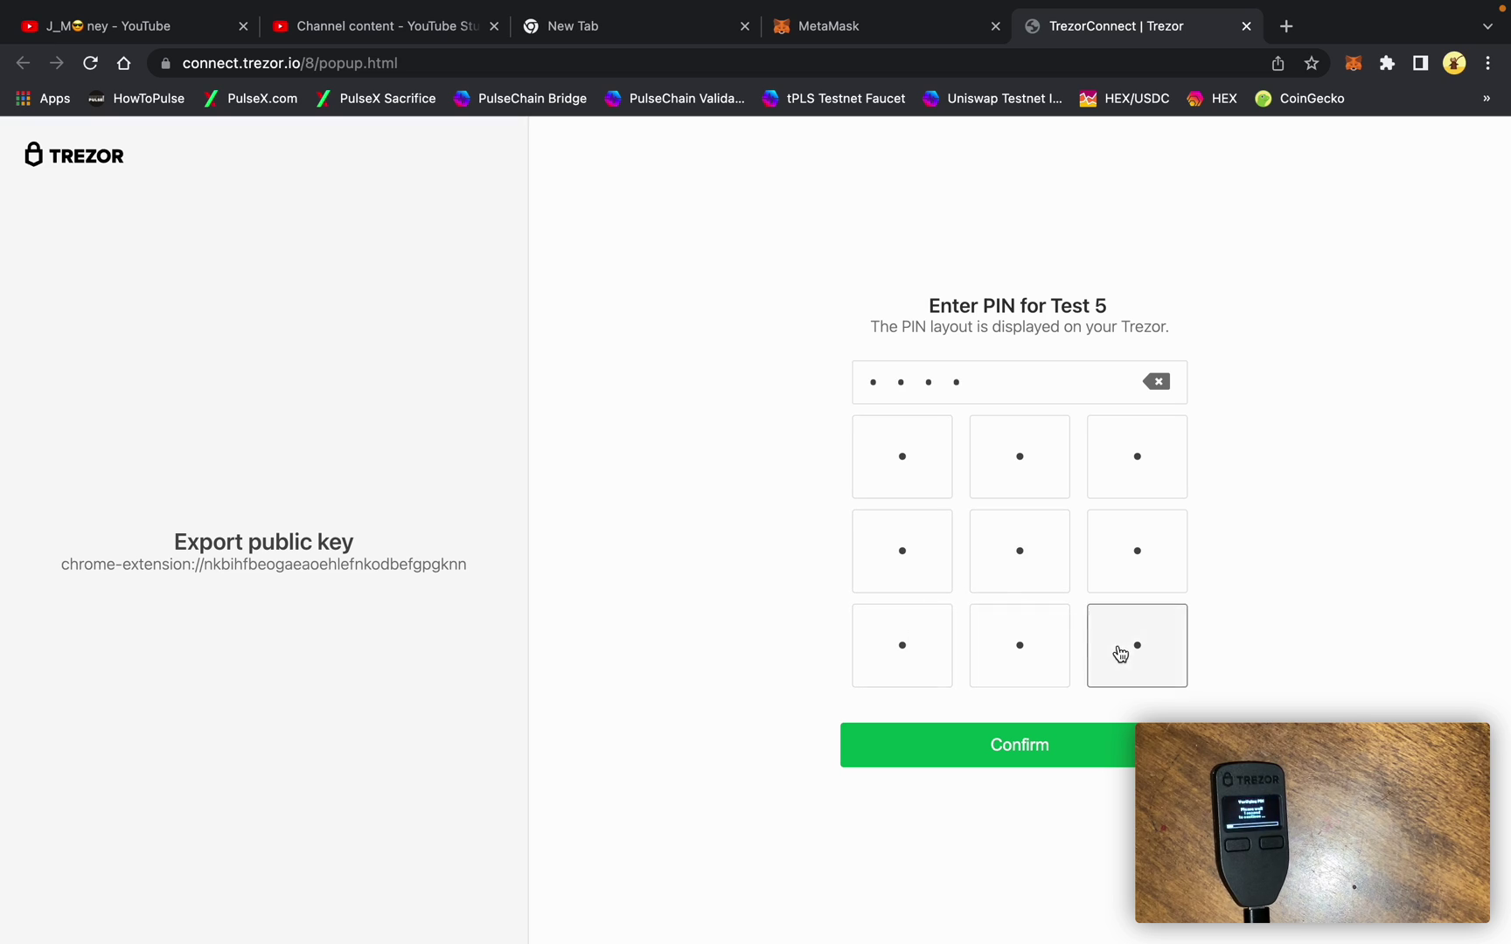
{"action": "left_click", "coordinate": [1098, 752]}
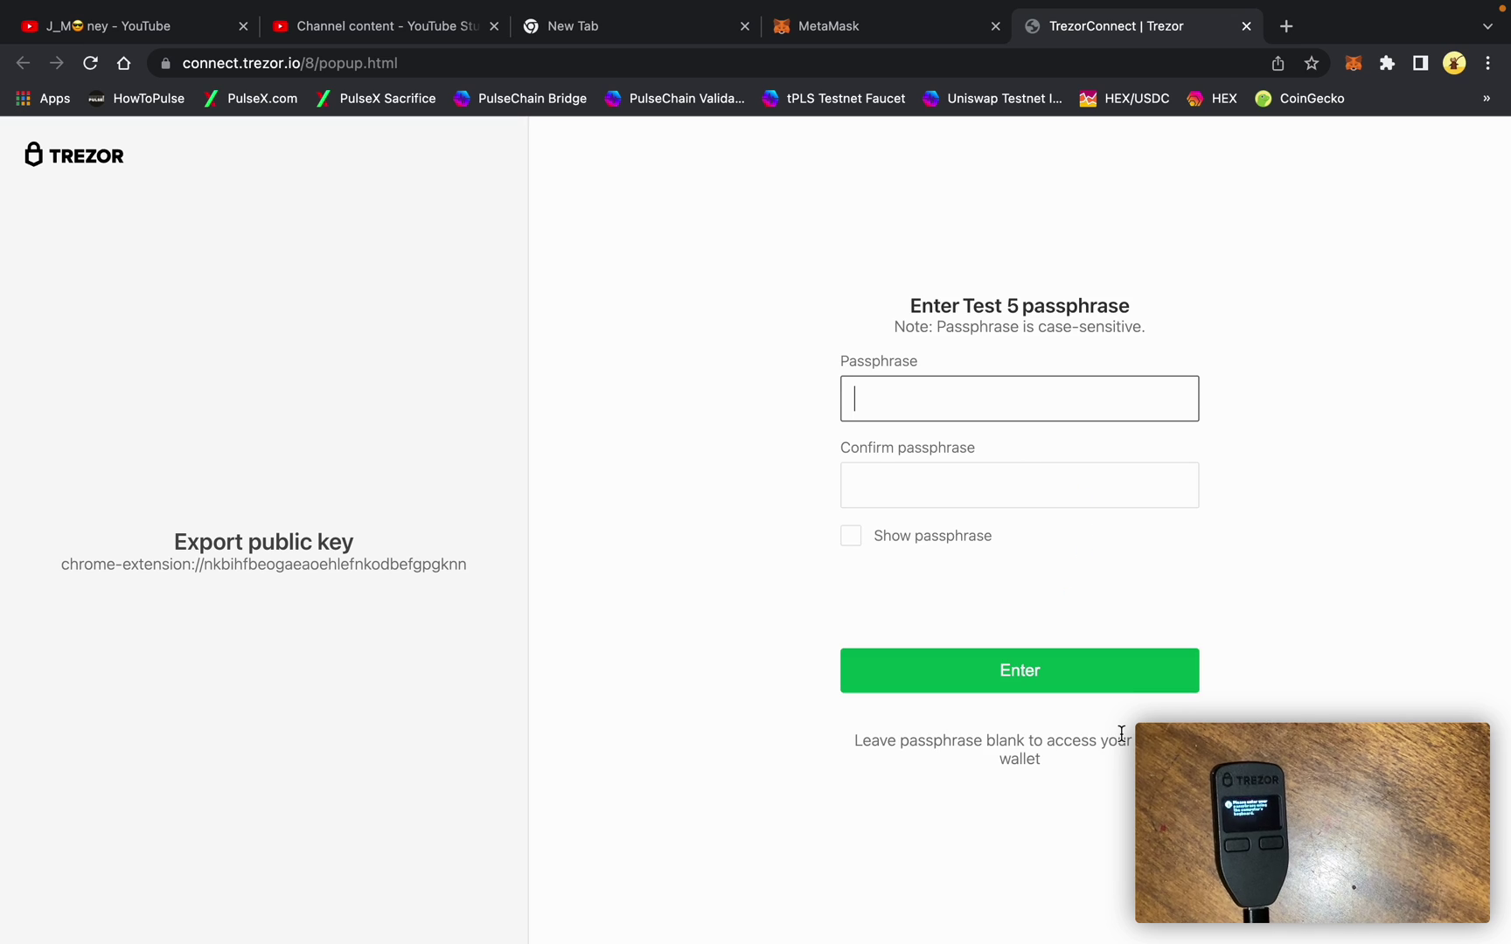
- Enter and confirm the hidden wallet passphrase
{"action": "type", "text": "test5"}
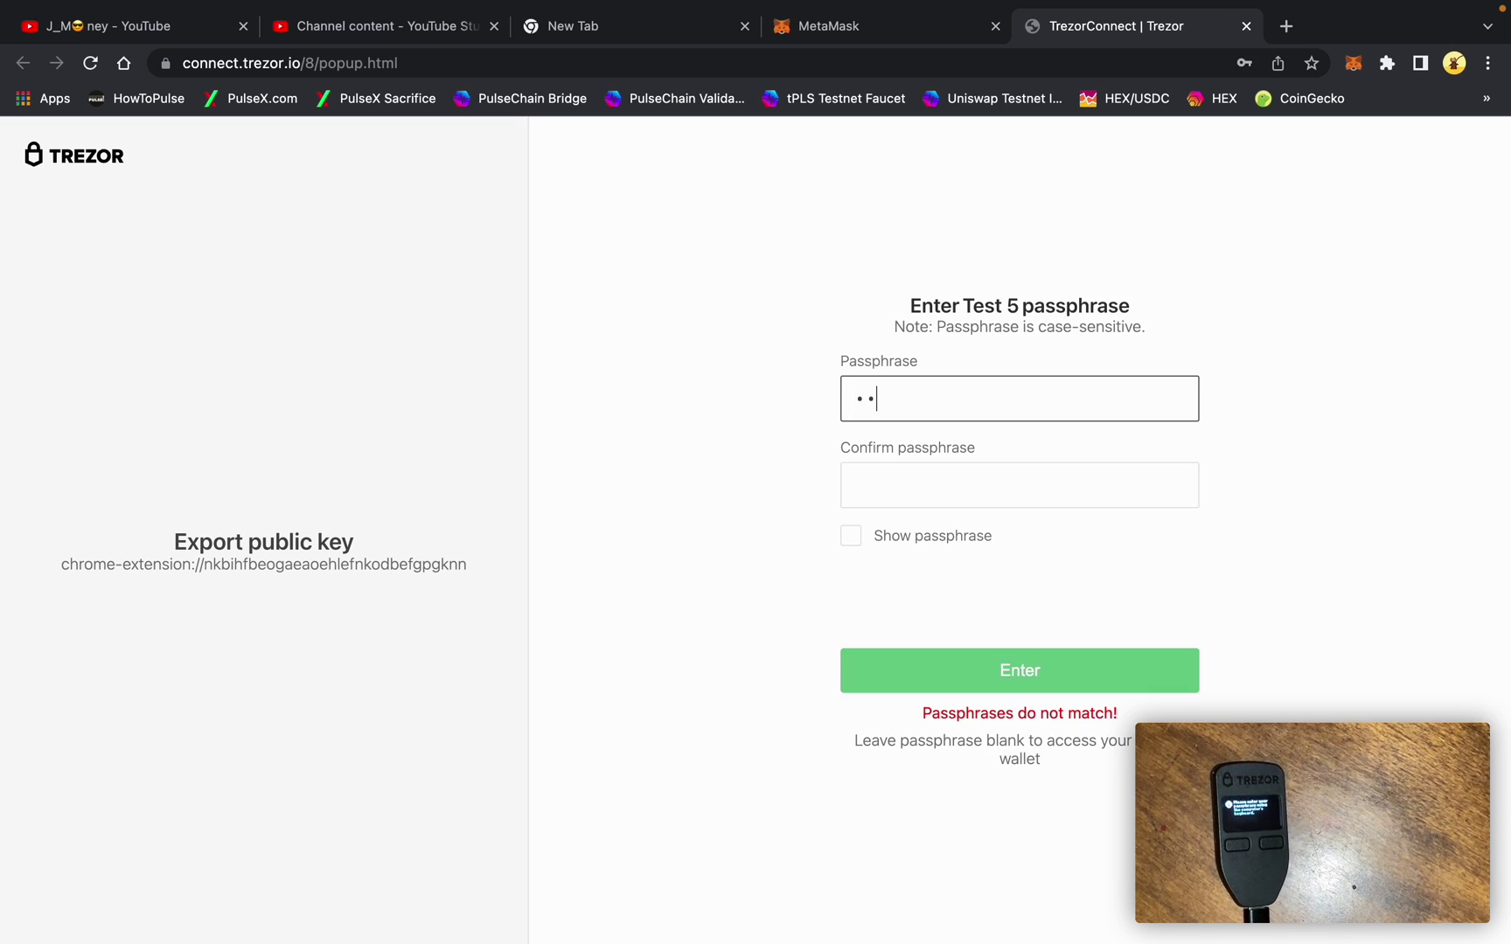
{"action": "type", "text": "*****"}
{"action": "left_click", "coordinate": [1042, 484]}
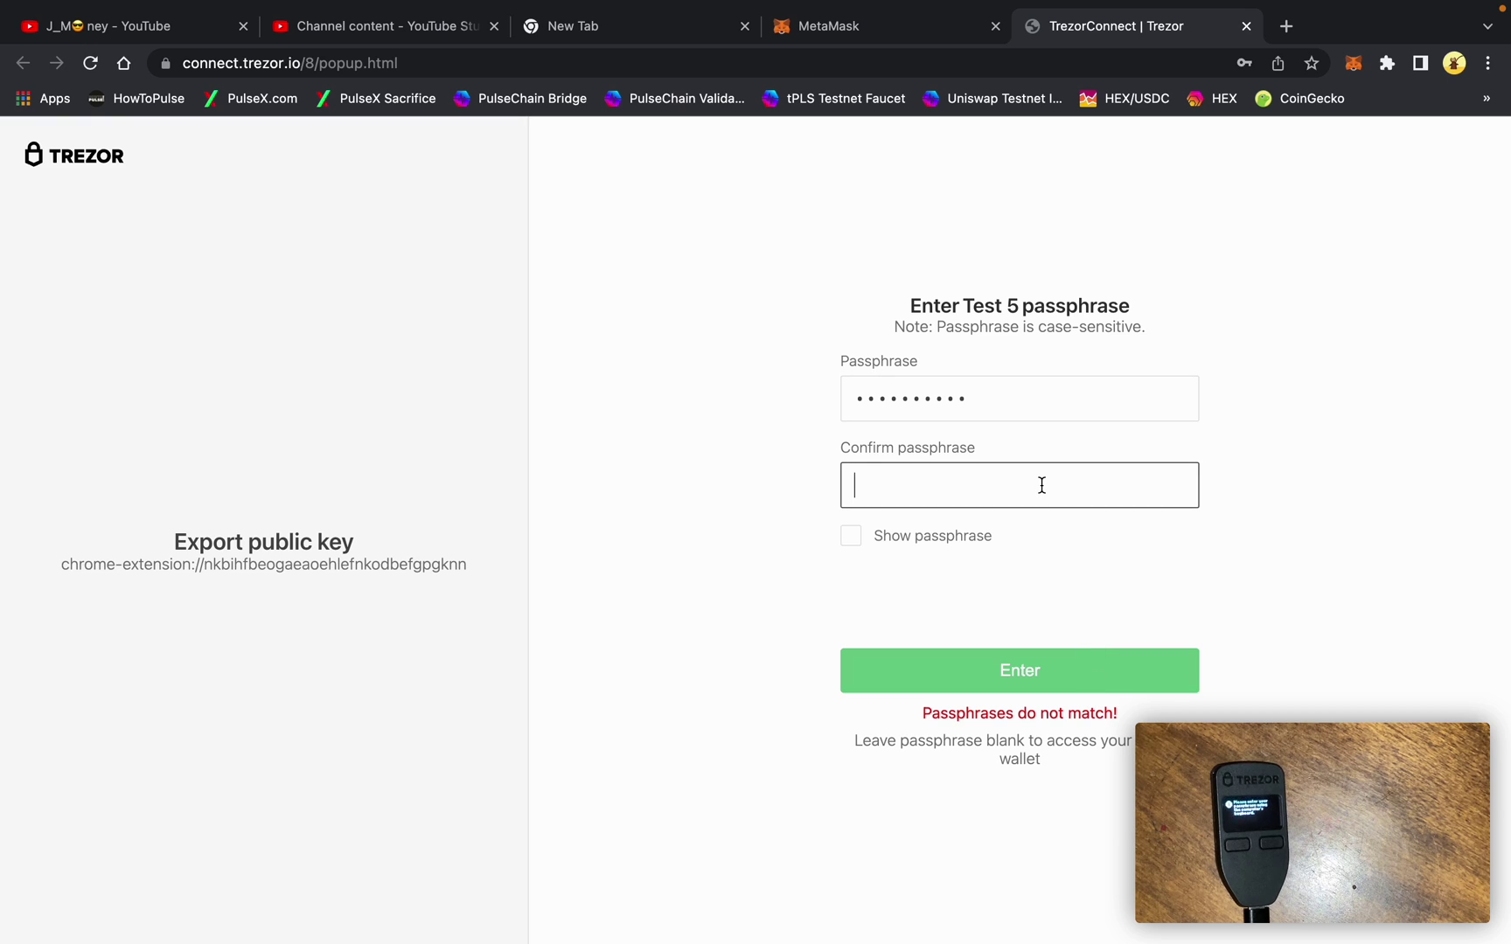
{"action": "type", "text": "test5*****"}
{"action": "left_click", "coordinate": [1066, 662]}
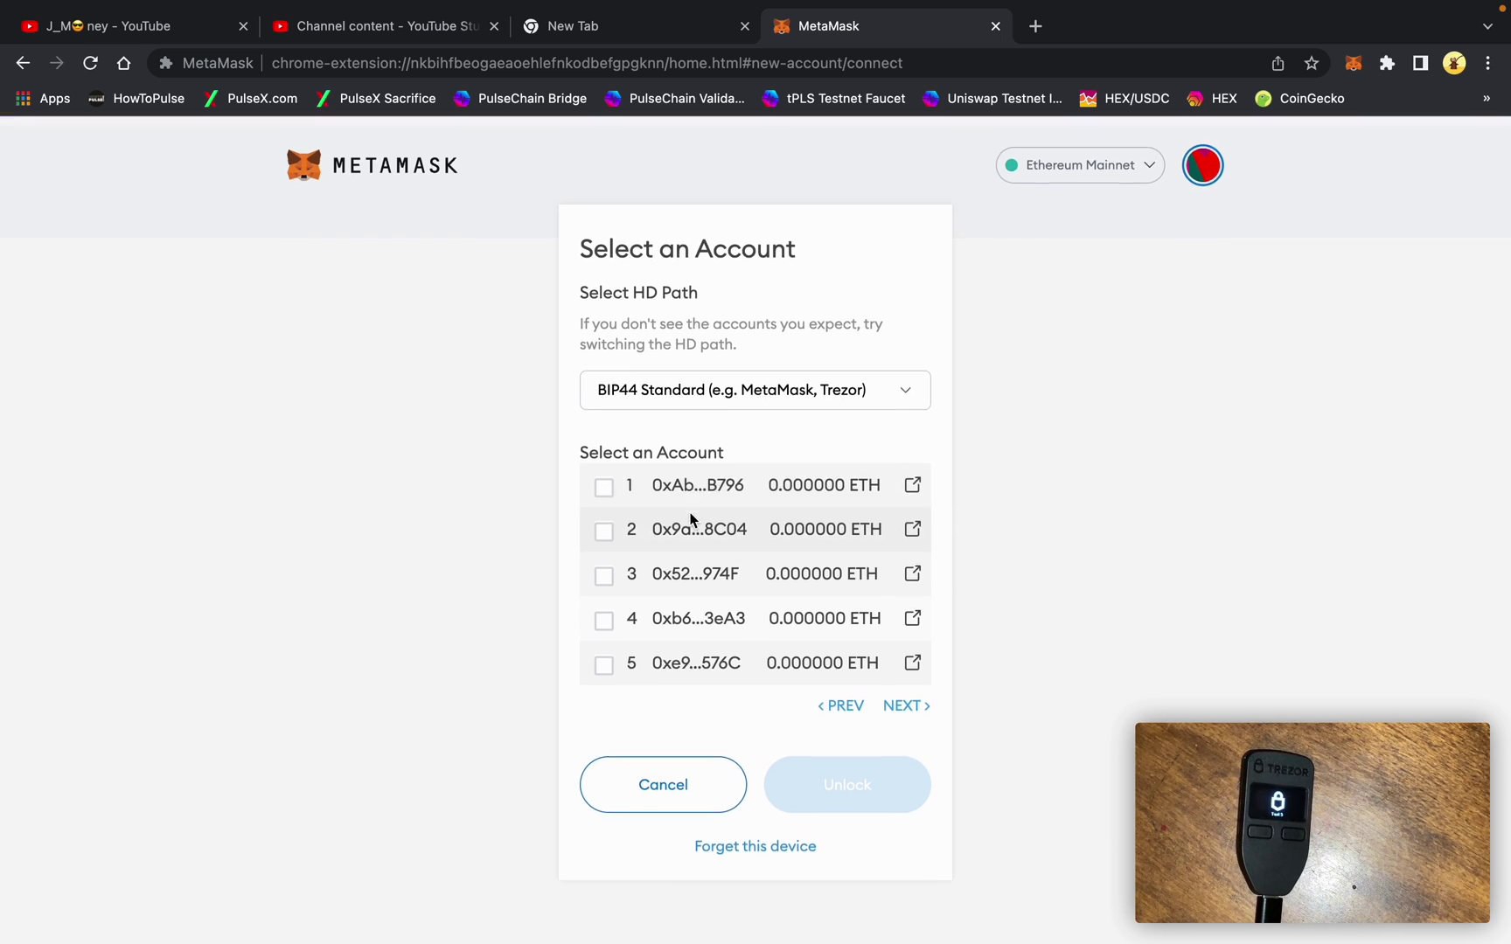
- Import the hidden wallet's account 1 as a second Trezor 1, then switch back to the original Trezor 1
{"action": "left_click", "coordinate": [606, 479]}
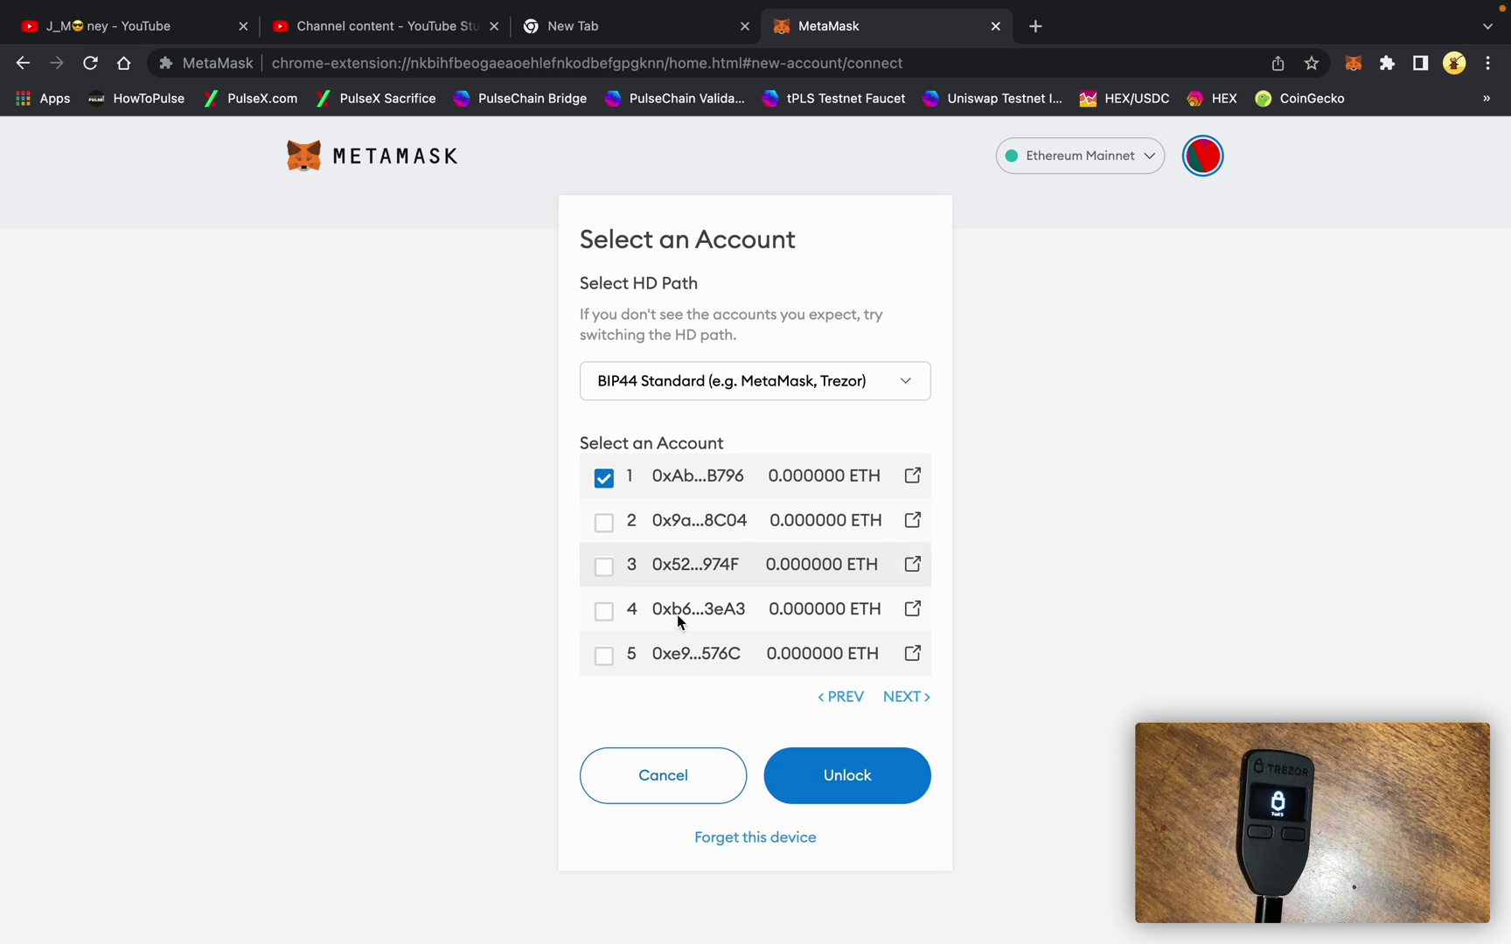
{"action": "left_click", "coordinate": [847, 792]}
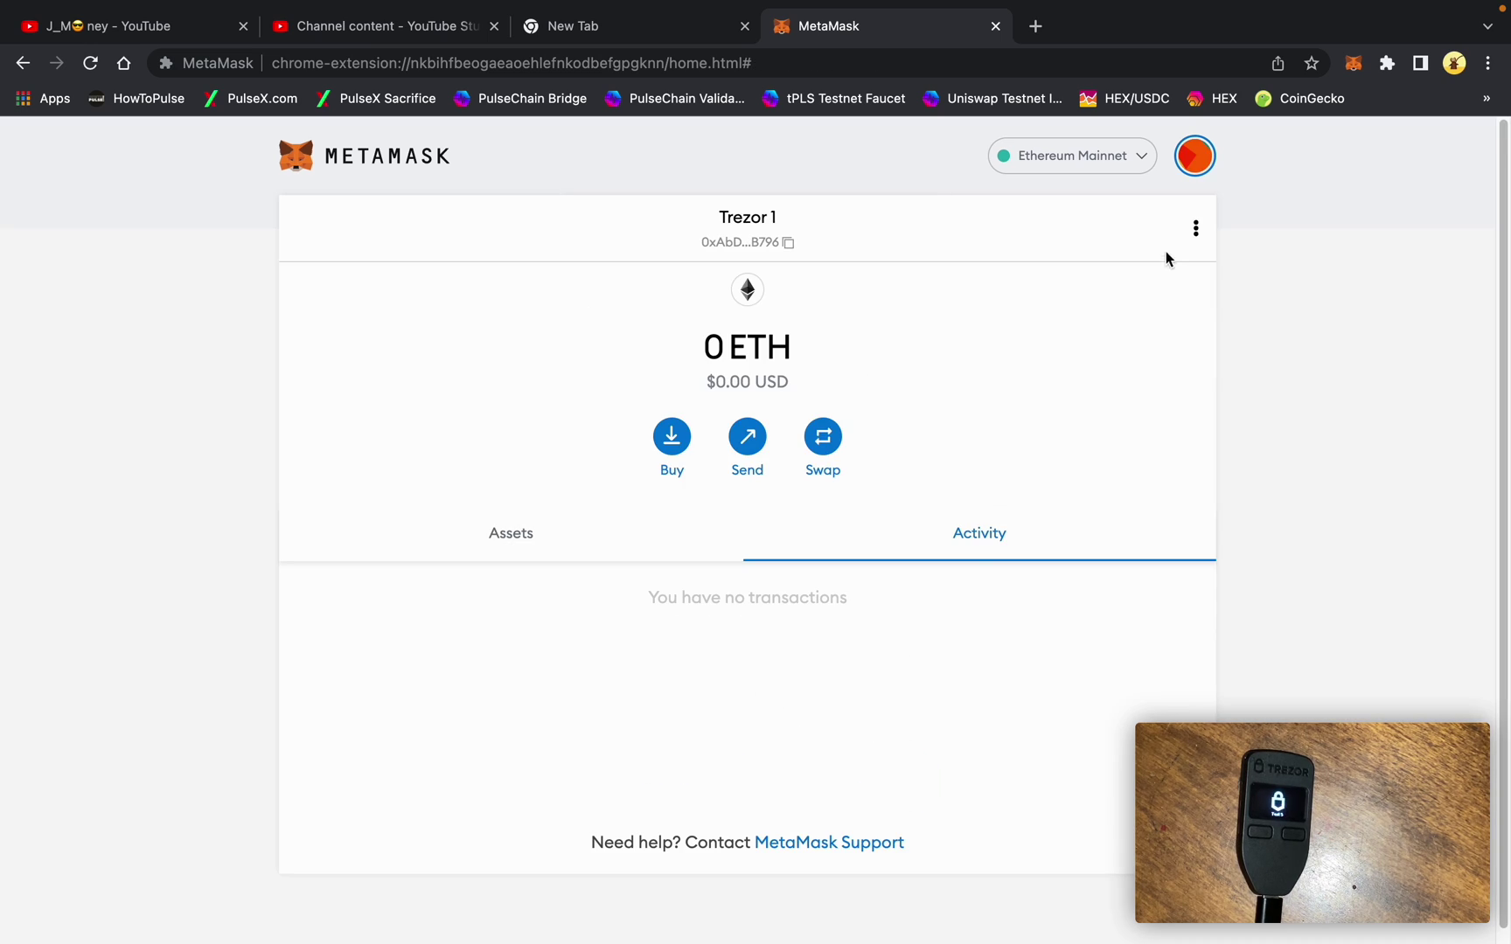
{"action": "left_click", "coordinate": [1200, 171]}
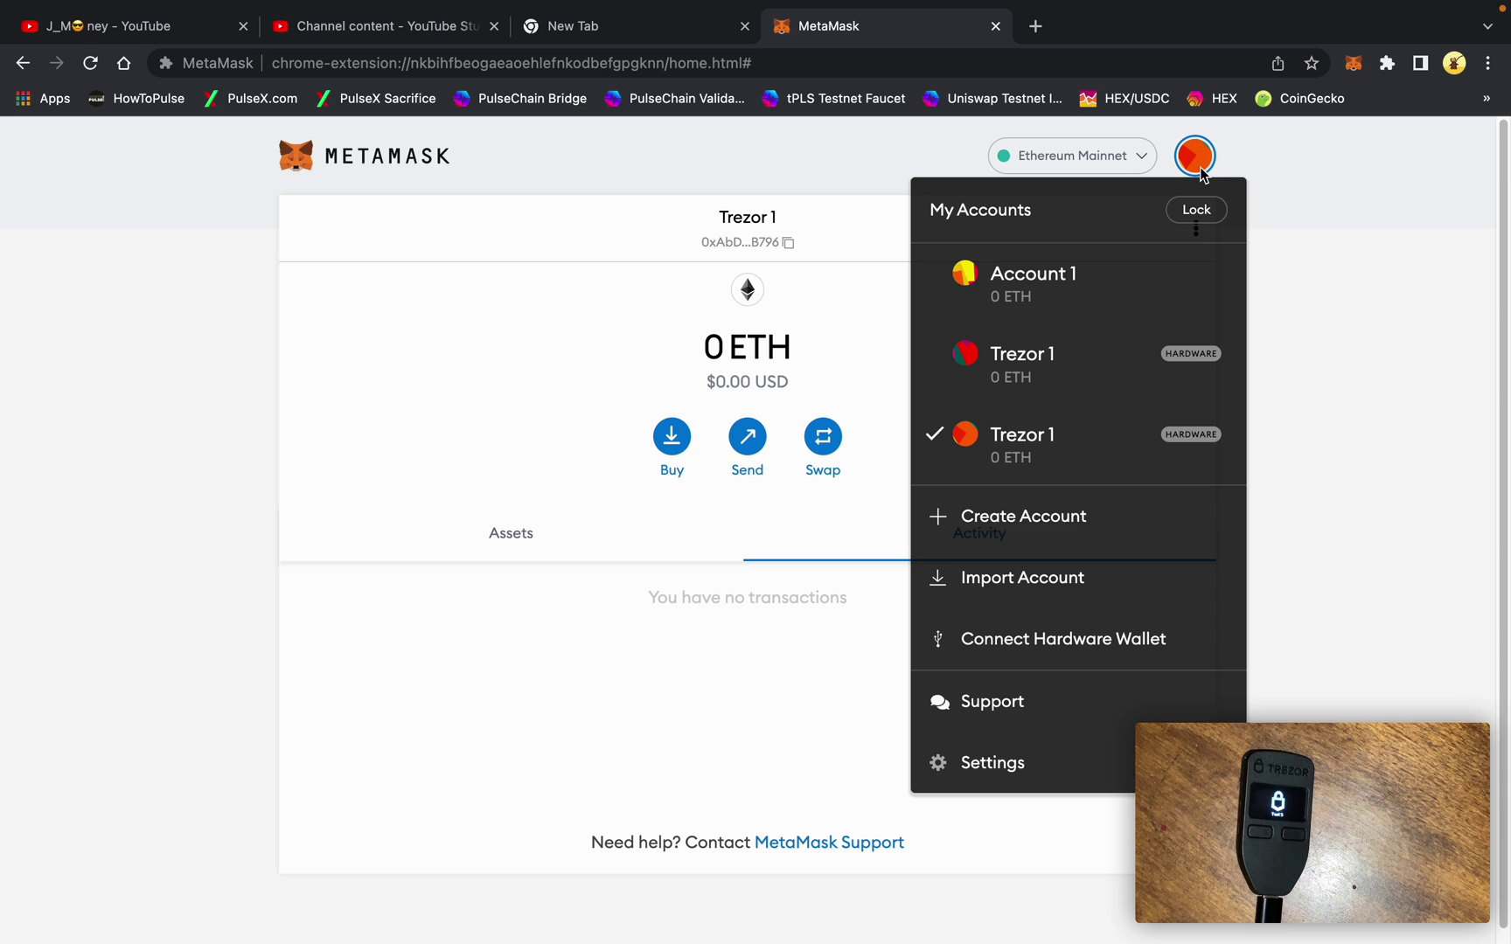
{"action": "left_click", "coordinate": [1201, 171]}
{"action": "left_click", "coordinate": [1197, 171]}
{"action": "left_click", "coordinate": [1049, 385]}
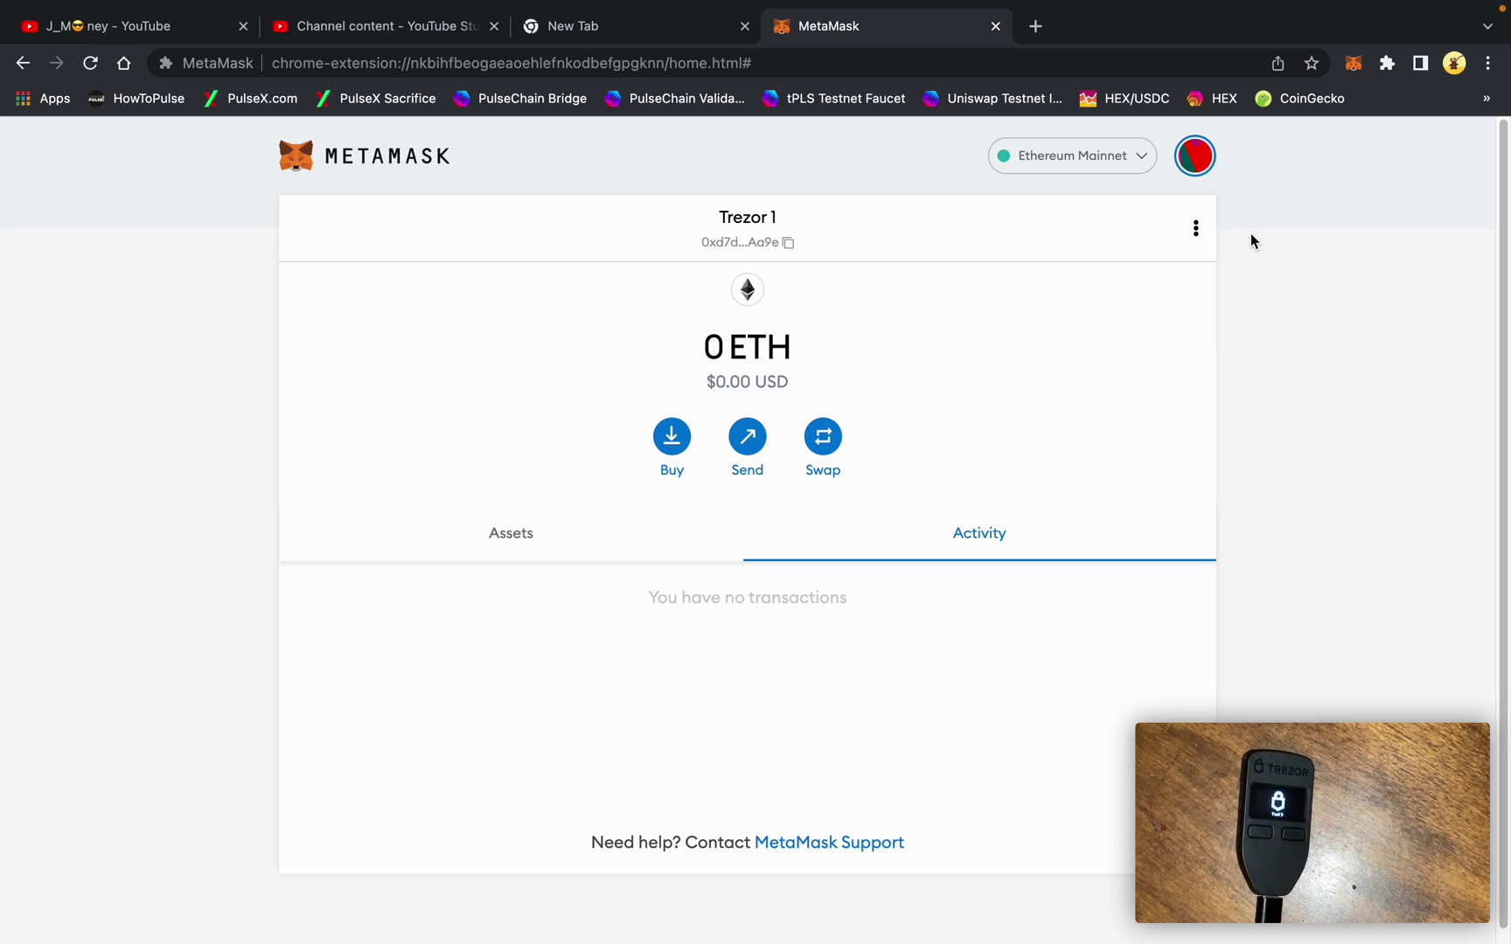
- Remove the original Trezor 1 account from MetaMask
{"action": "left_click", "coordinate": [1205, 232]}
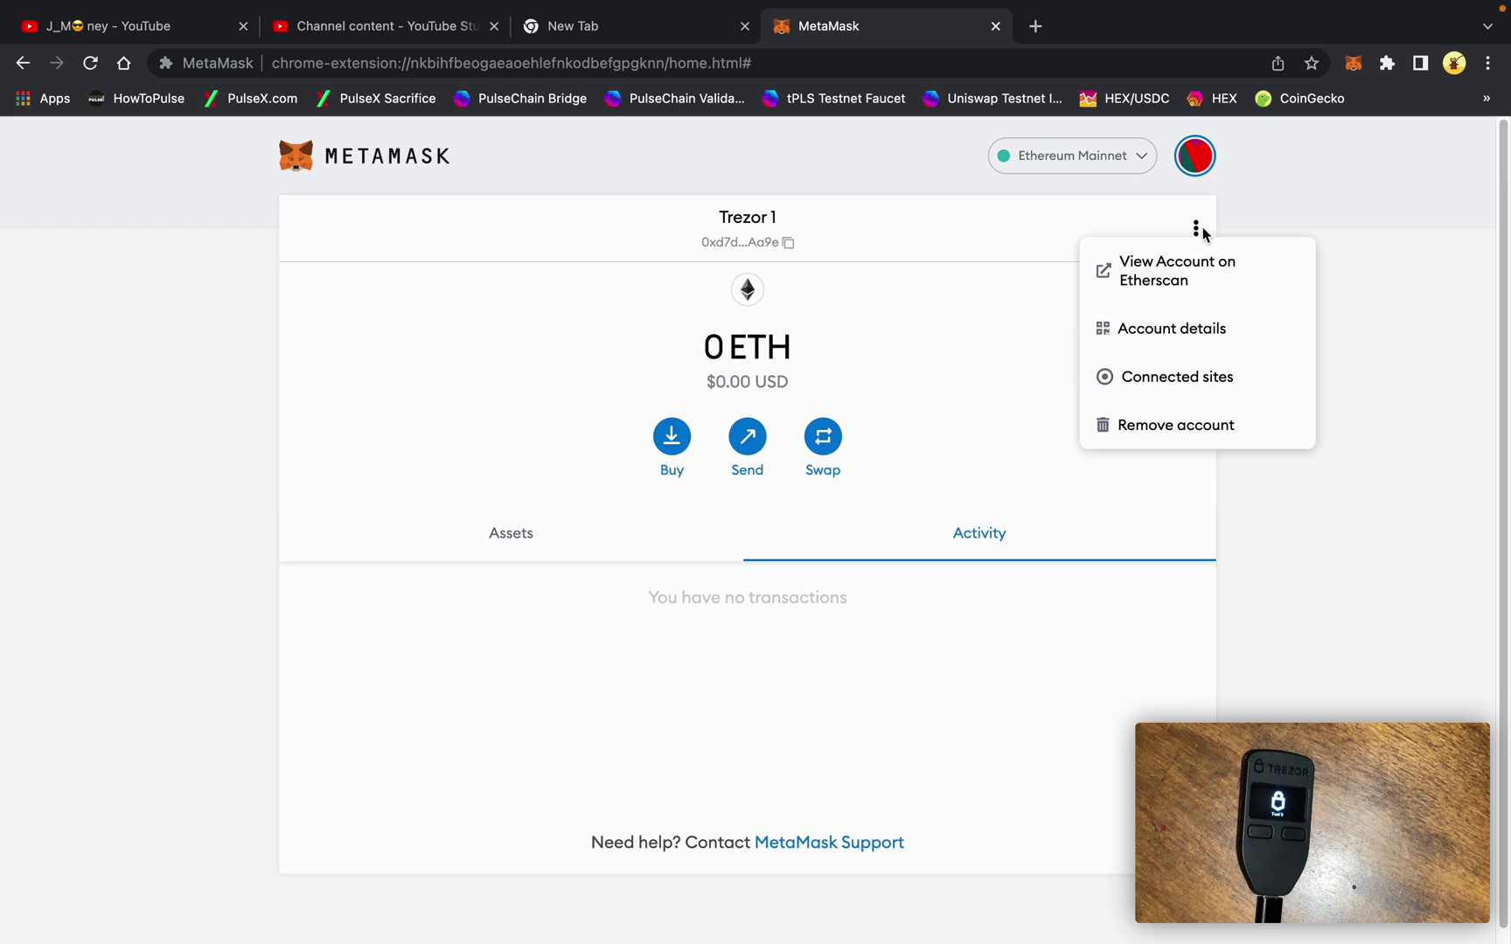
{"action": "left_click", "coordinate": [1173, 428]}
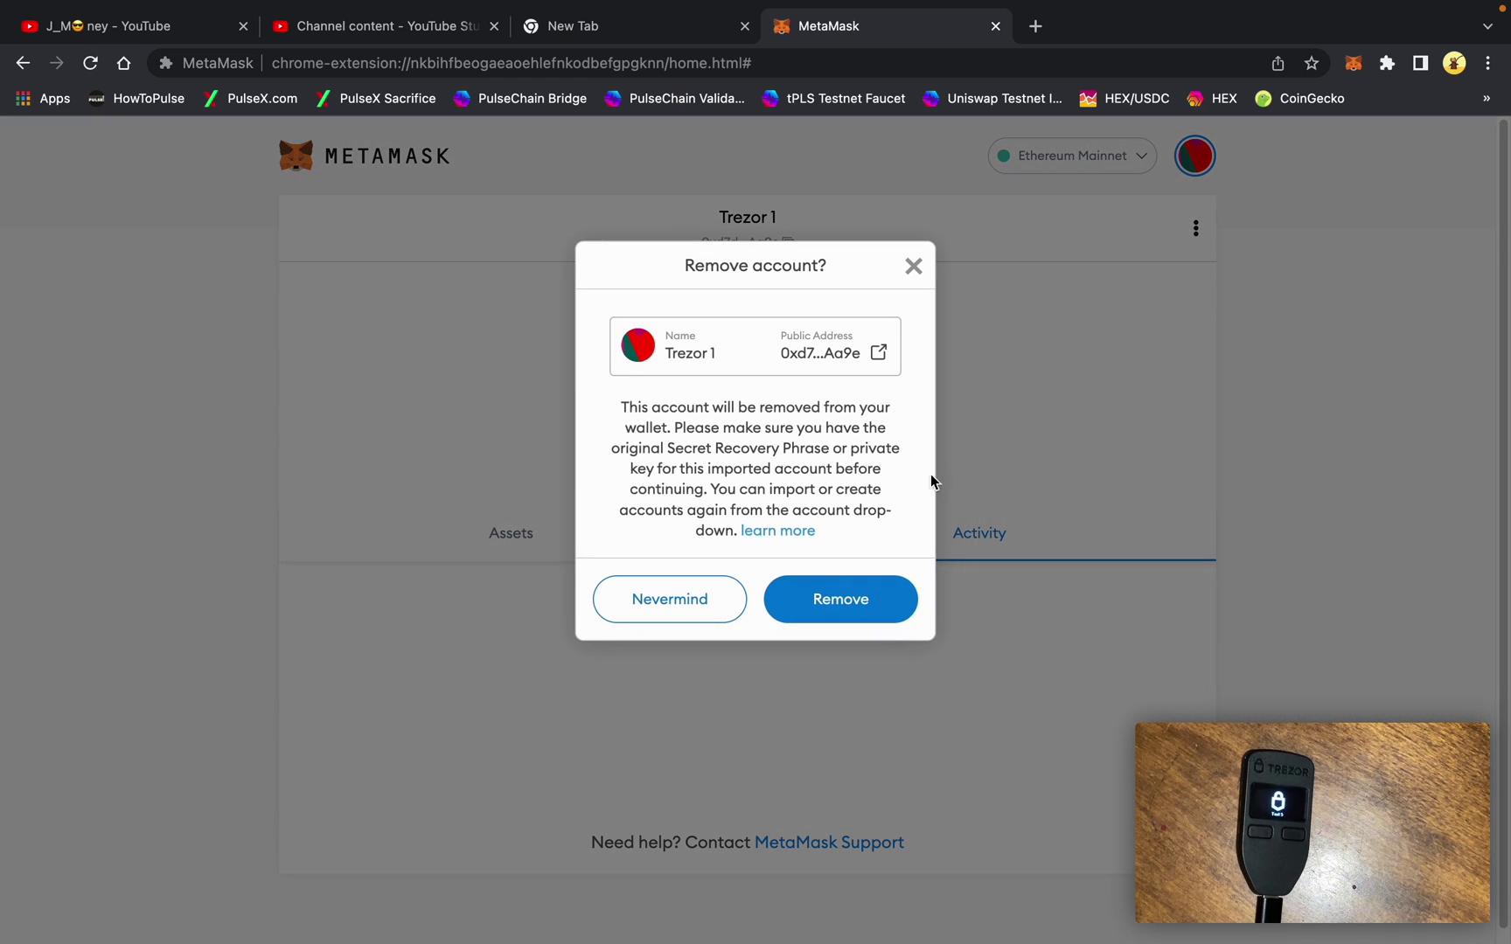
{"action": "left_click", "coordinate": [833, 588]}
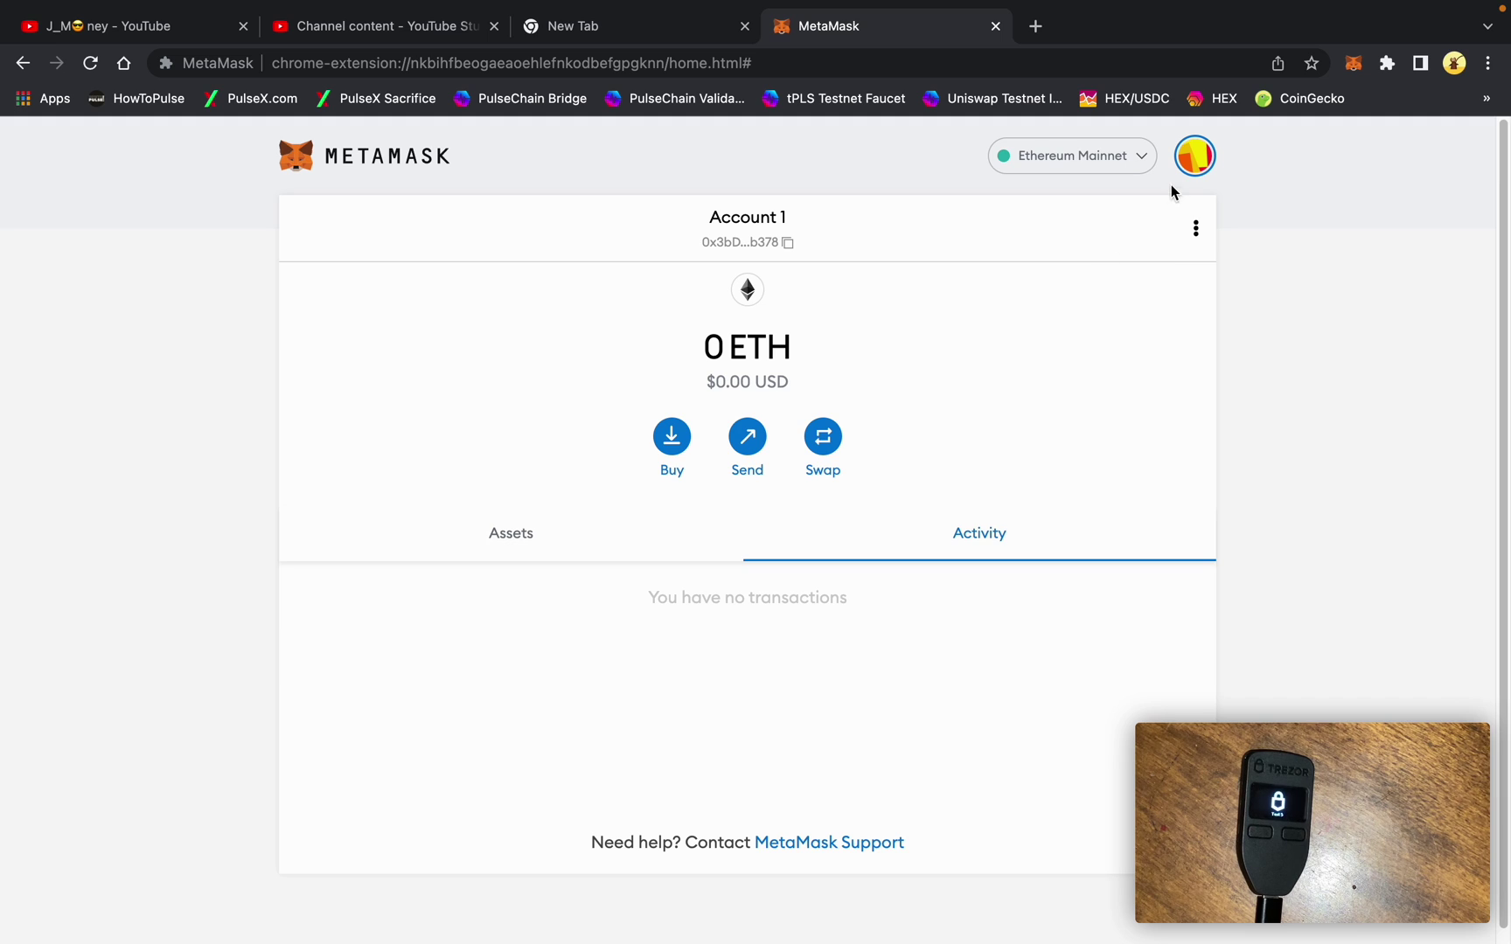
- Switch to the hidden wallet's Trezor 1 account and request its removal
{"action": "left_click", "coordinate": [1195, 156]}
{"action": "left_click", "coordinate": [1071, 358]}
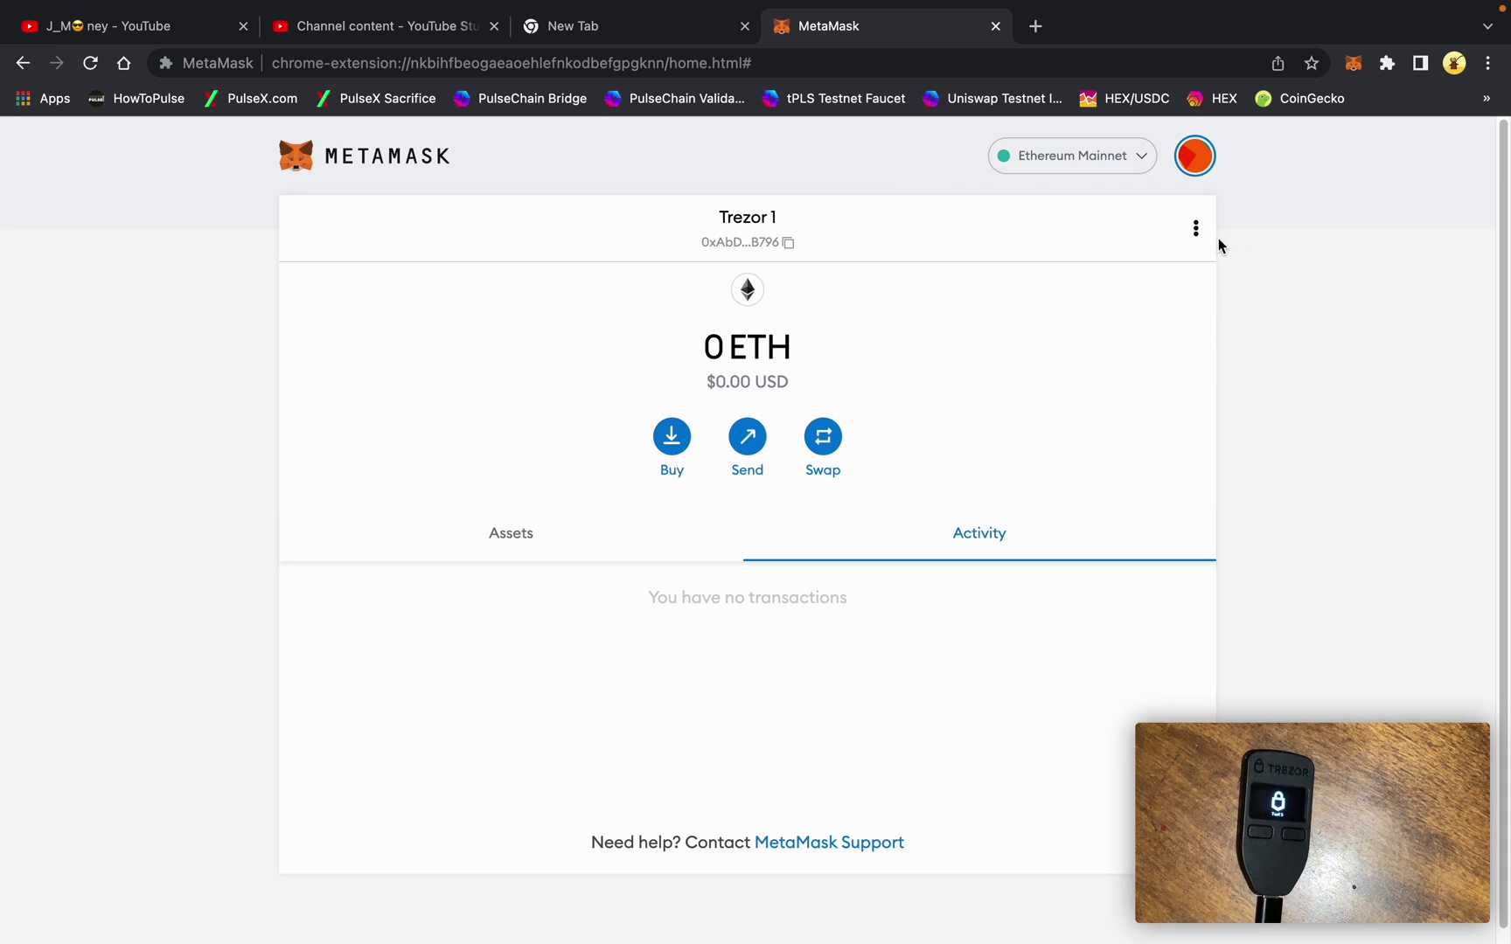
{"action": "left_click", "coordinate": [1196, 229]}
{"action": "left_click", "coordinate": [1186, 429]}
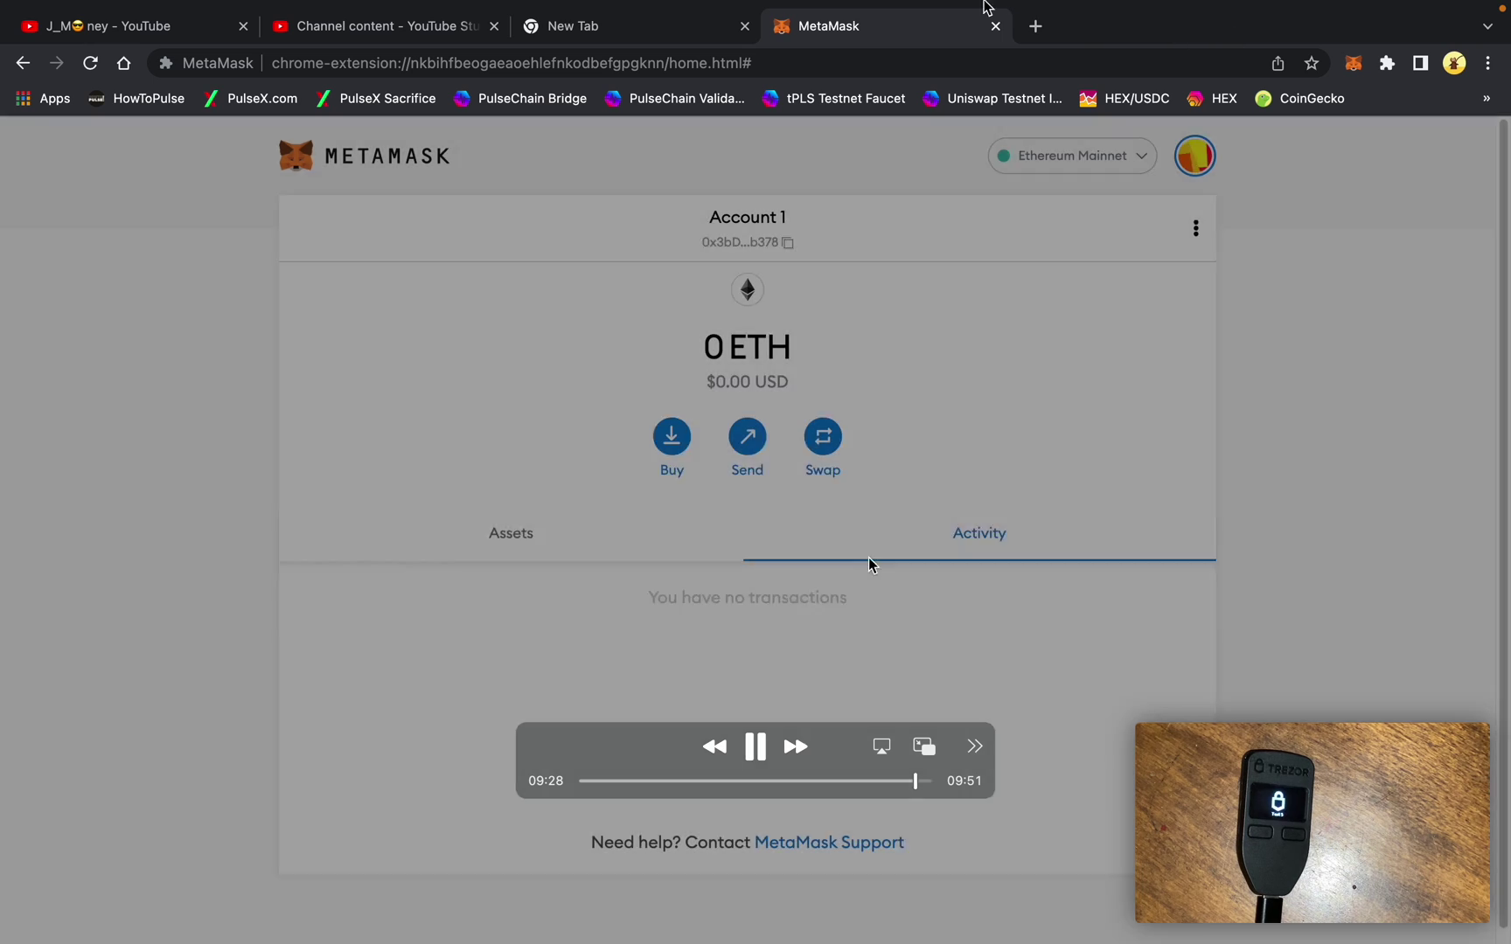
{"action": "mouse_move", "coordinate": [988, 9]}
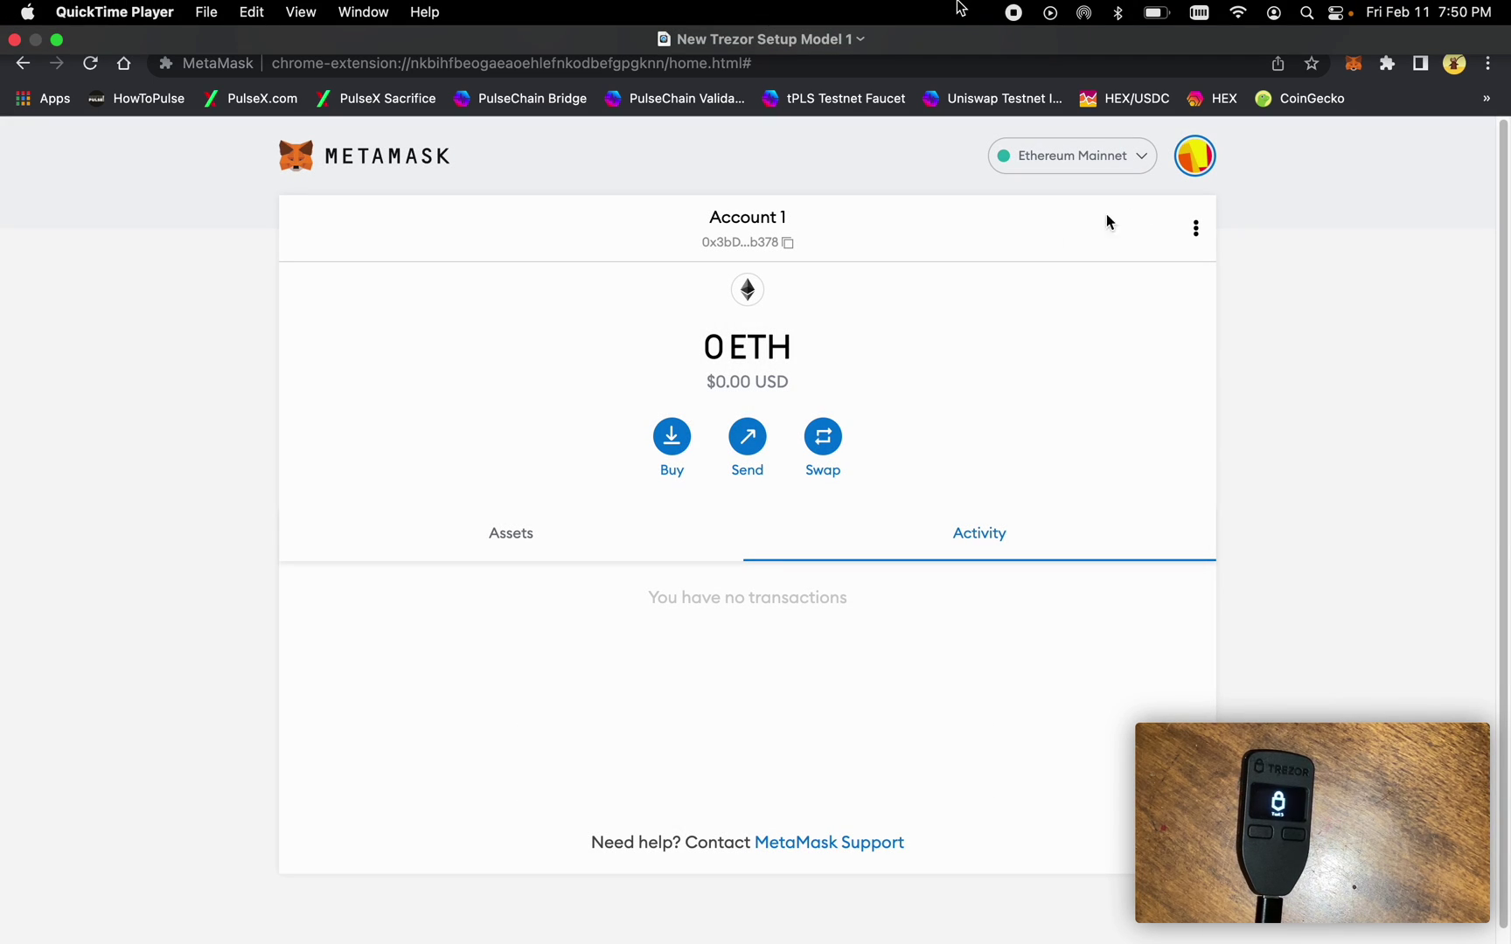